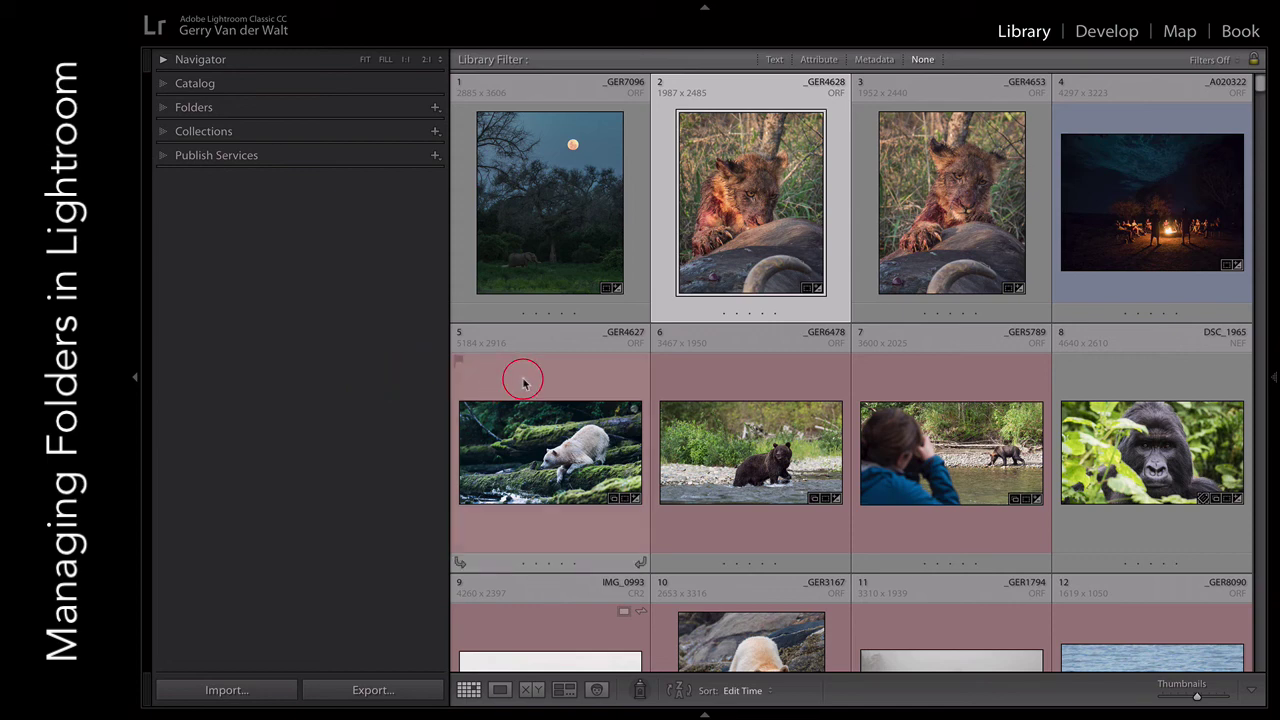
Step: Make the moonlit first photo the only selected image, then bring up all desktop spaces
left_click(575, 255)
left_click(930, 238)
left_click(487, 265, "ctrl")
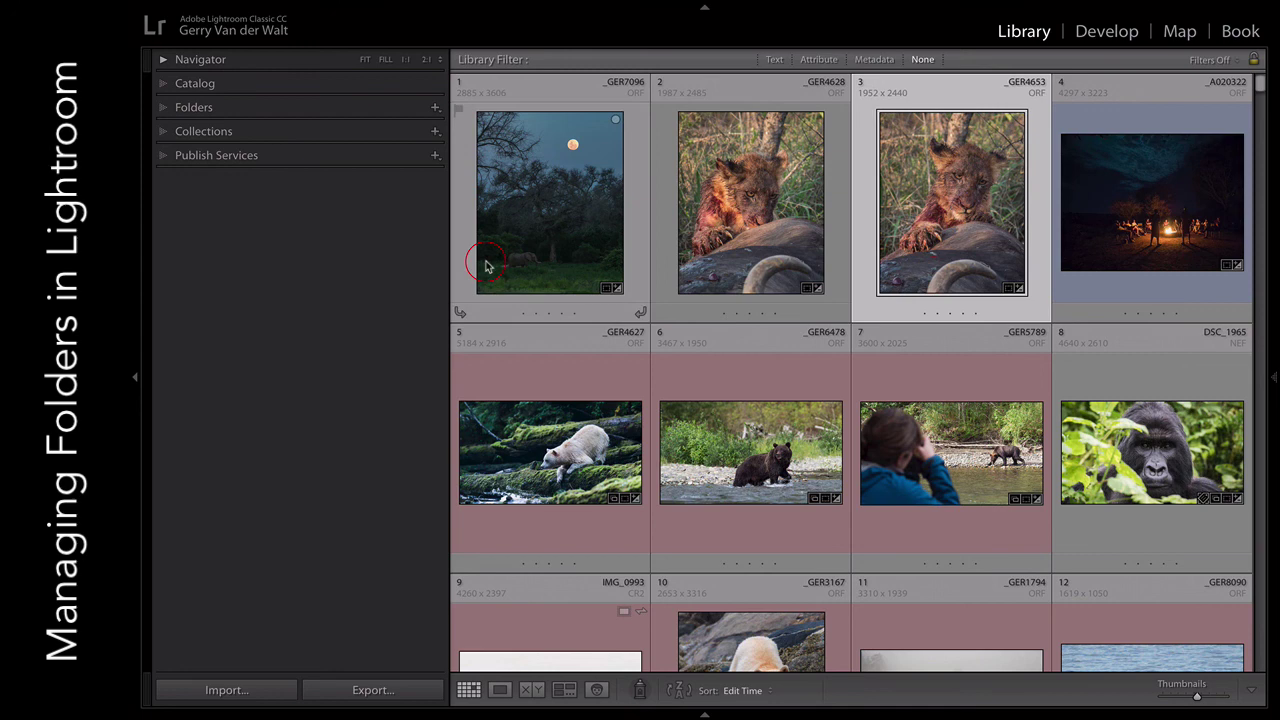
left_click(545, 239)
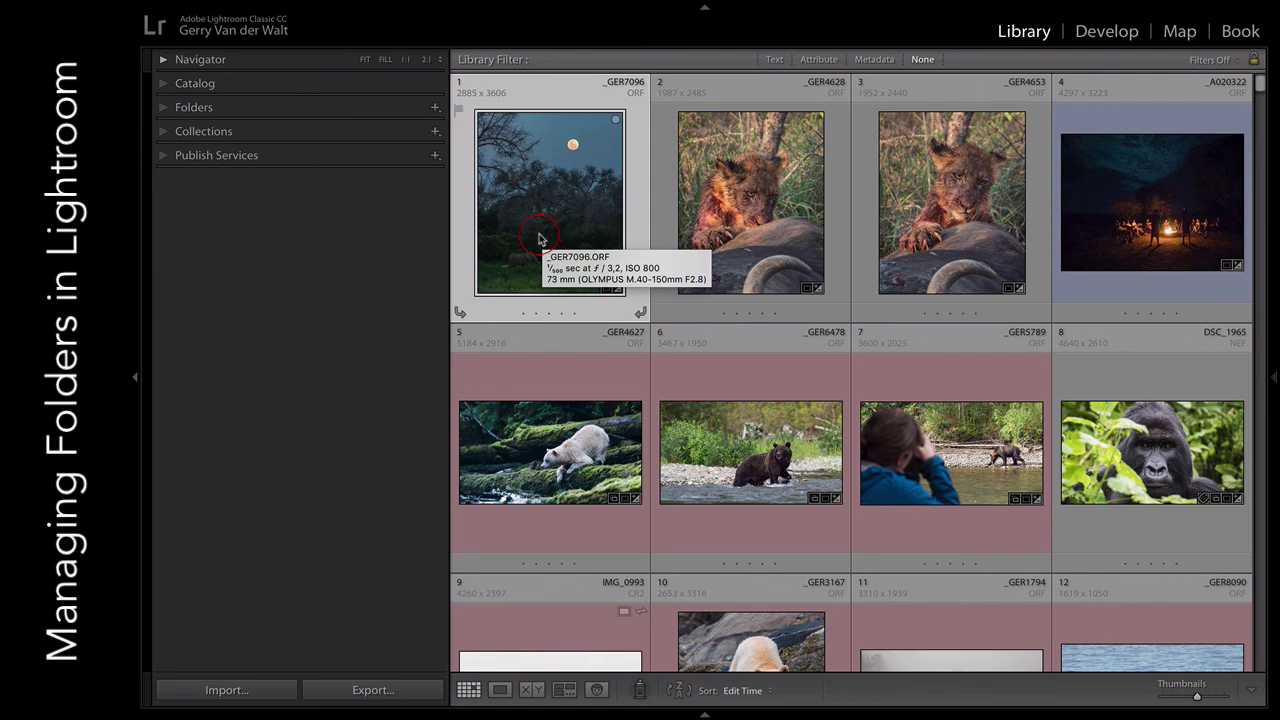
key("ctrl+Up")
Step: On the plain desktop, open the MASTER - RAW 2017 On drive and show Wildlife - 2017's subfolders
left_click(883, 76)
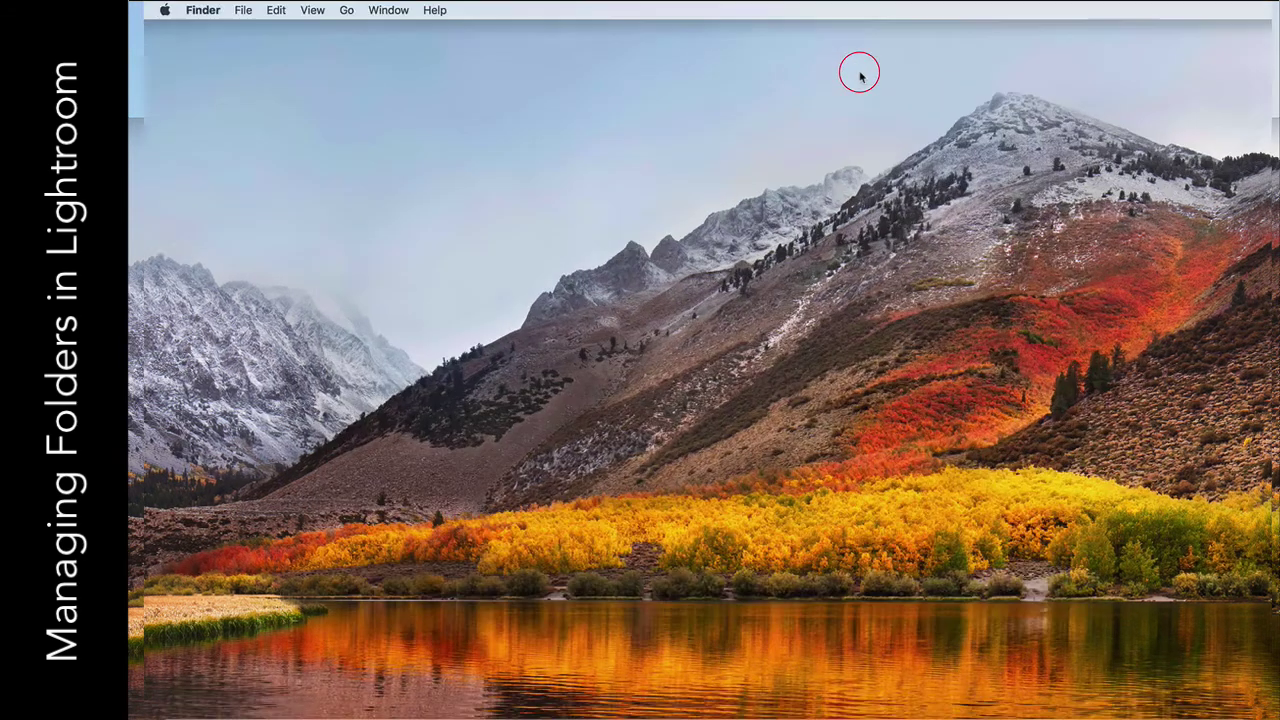
left_click(376, 143)
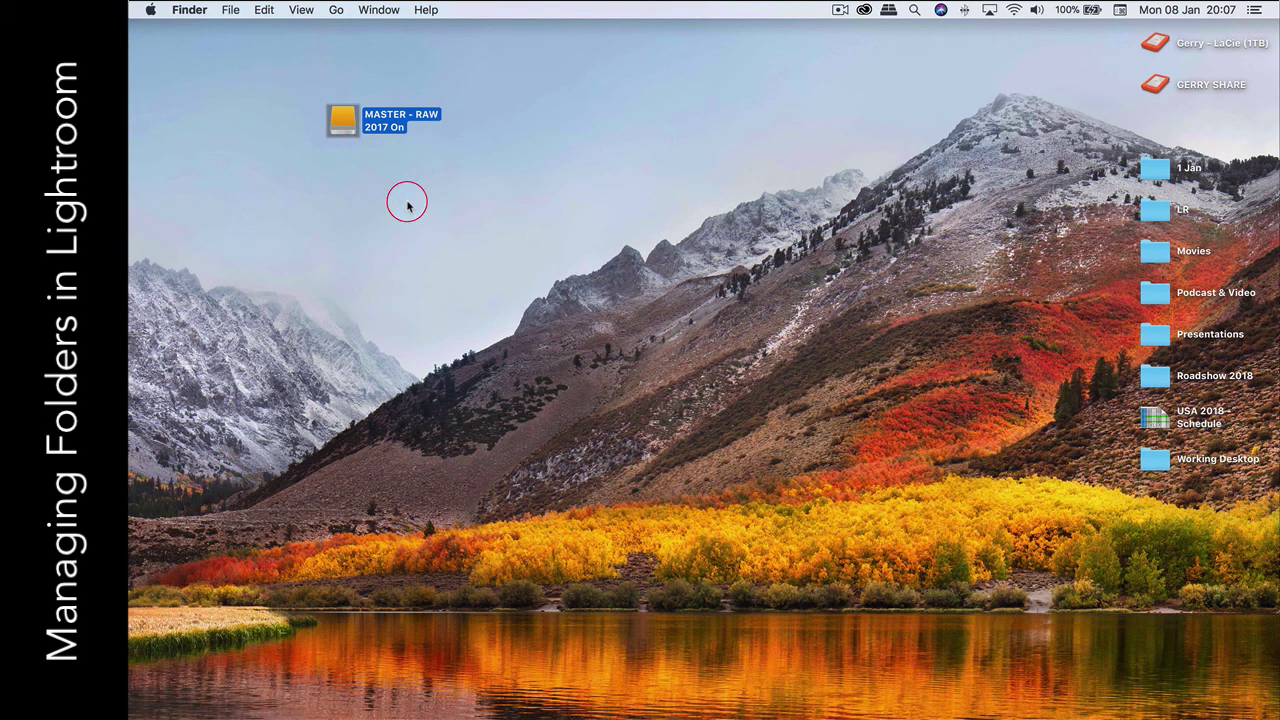
double_click(344, 122)
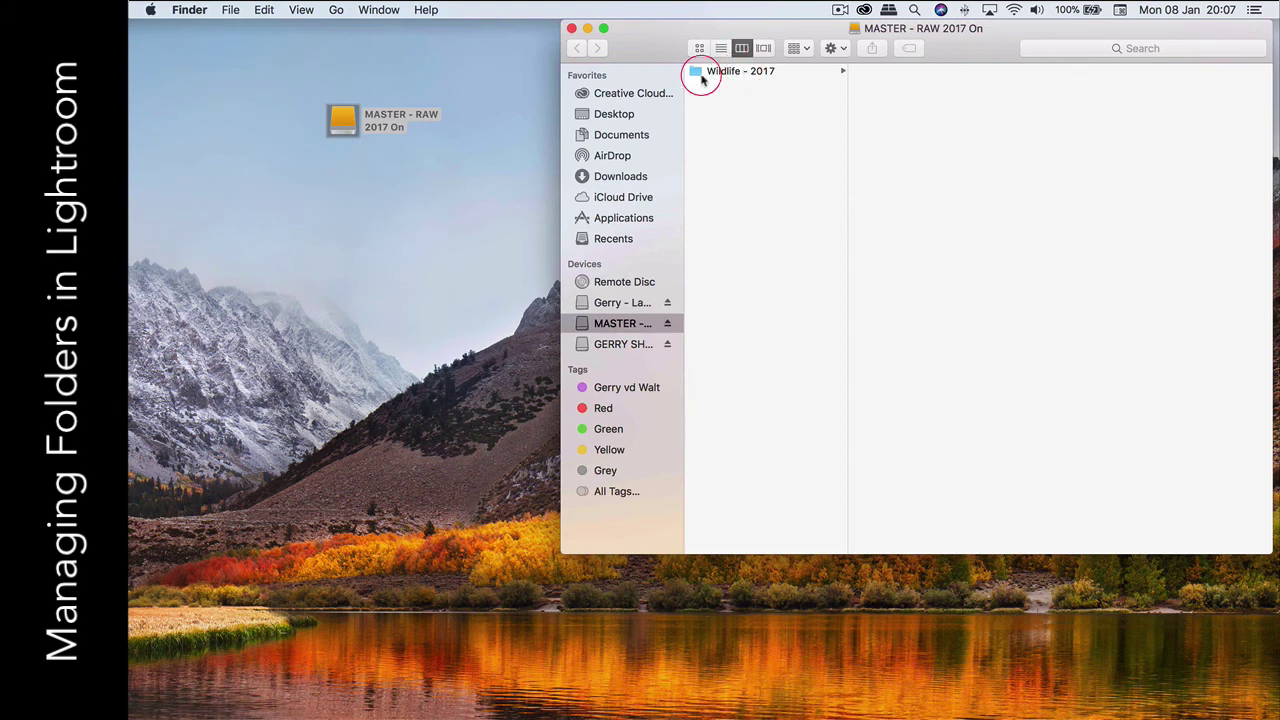
left_click(733, 74)
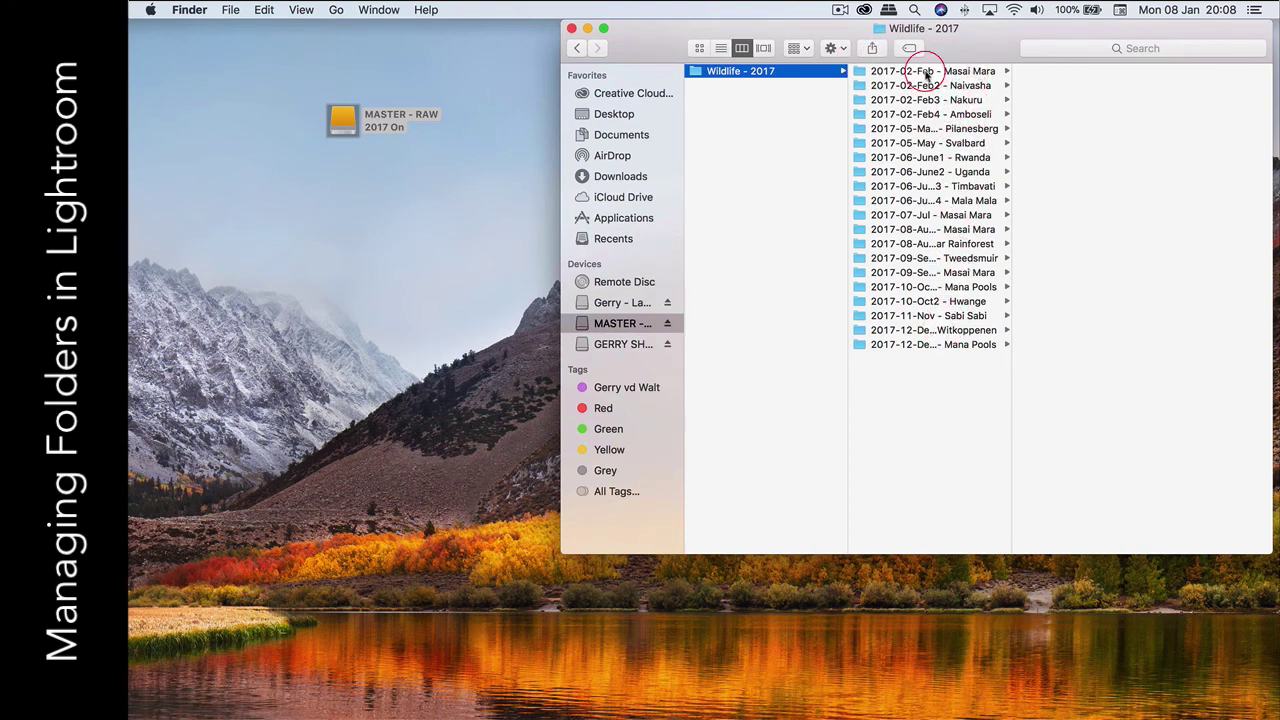
left_click_drag(985, 38, 840, 38)
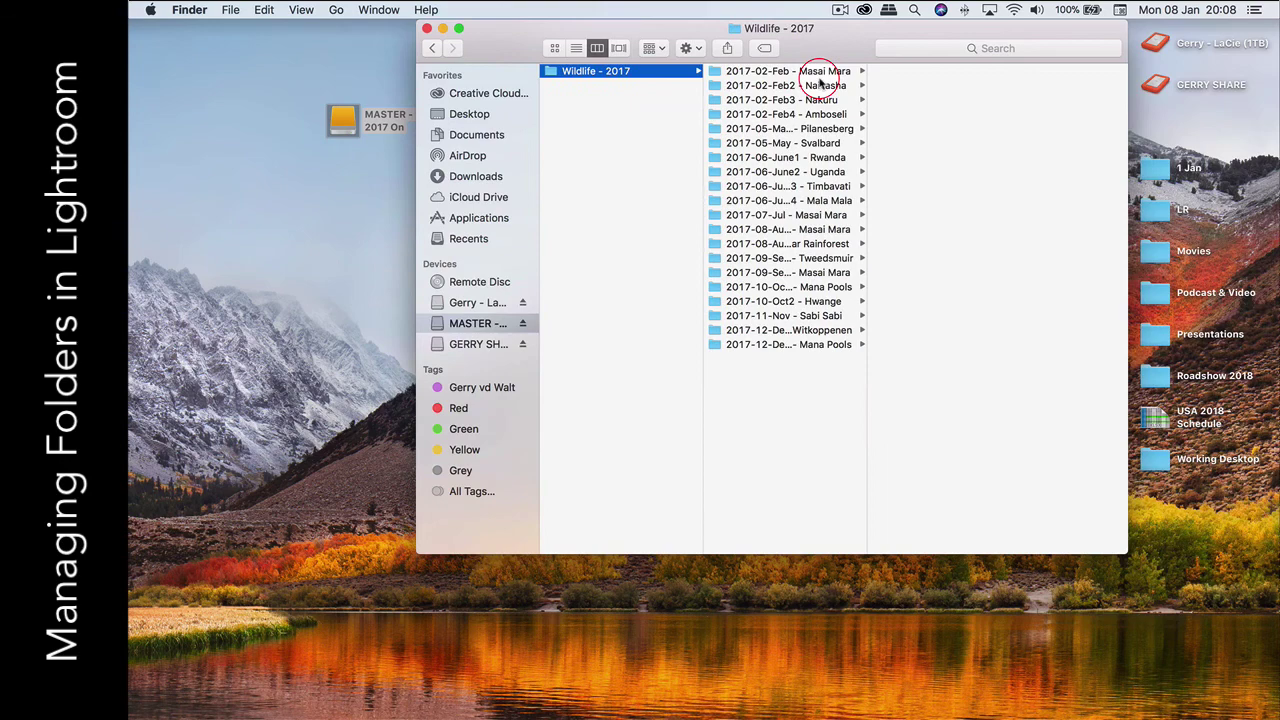
Step: Browse the Masai Mara and Naivasha trip folders, widen the column, then return to Wildlife - 2017
left_click(812, 72)
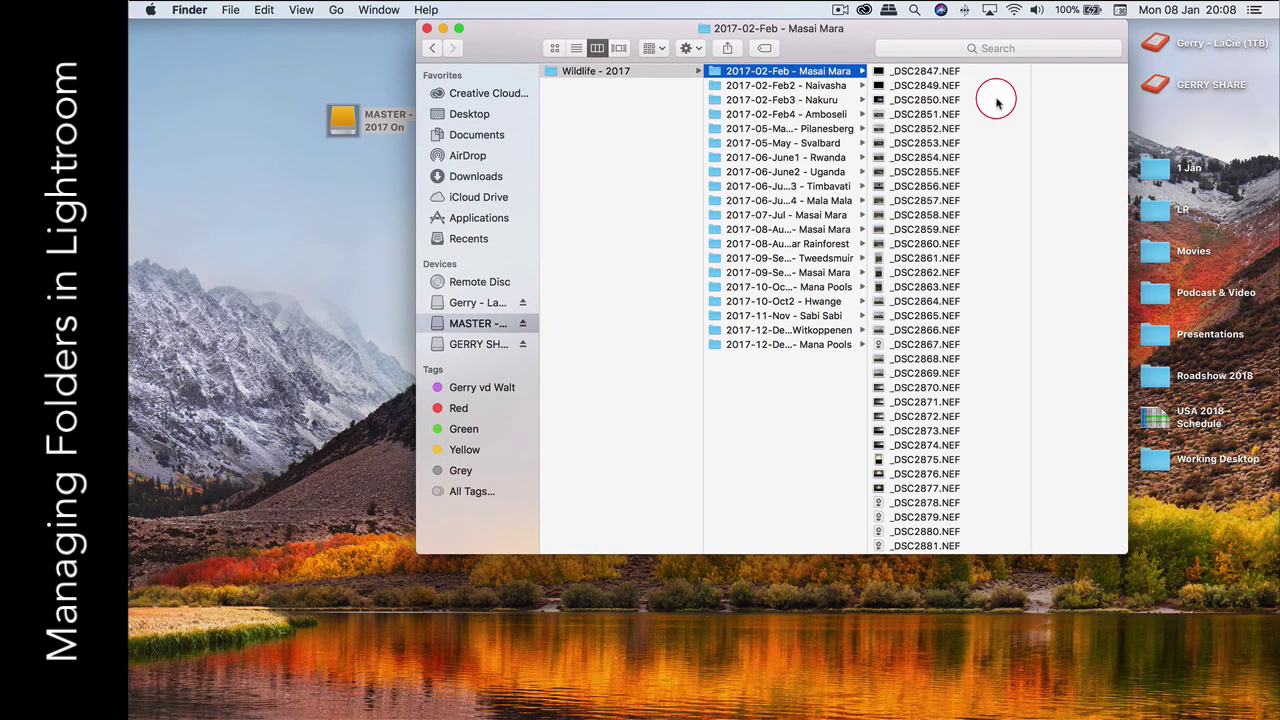
scroll(985, 130, "down", 10)
scroll(971, 148, "up", 15)
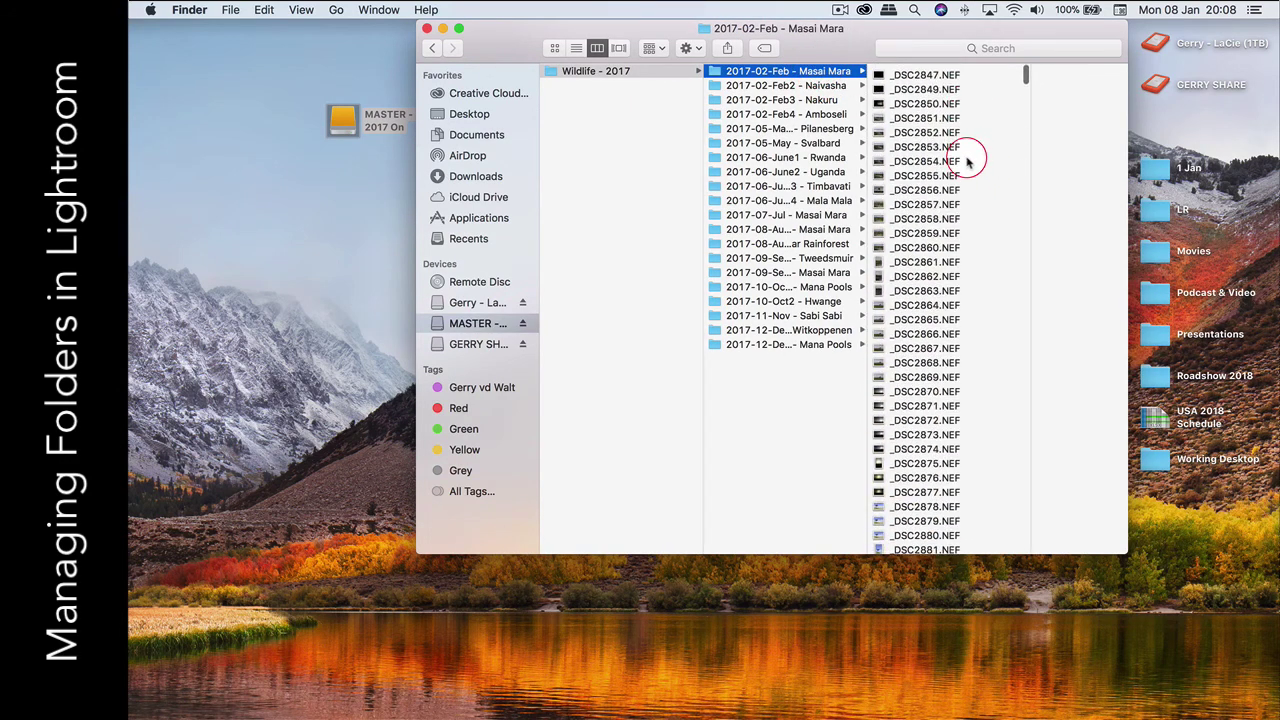
scroll(945, 172, "down", 5)
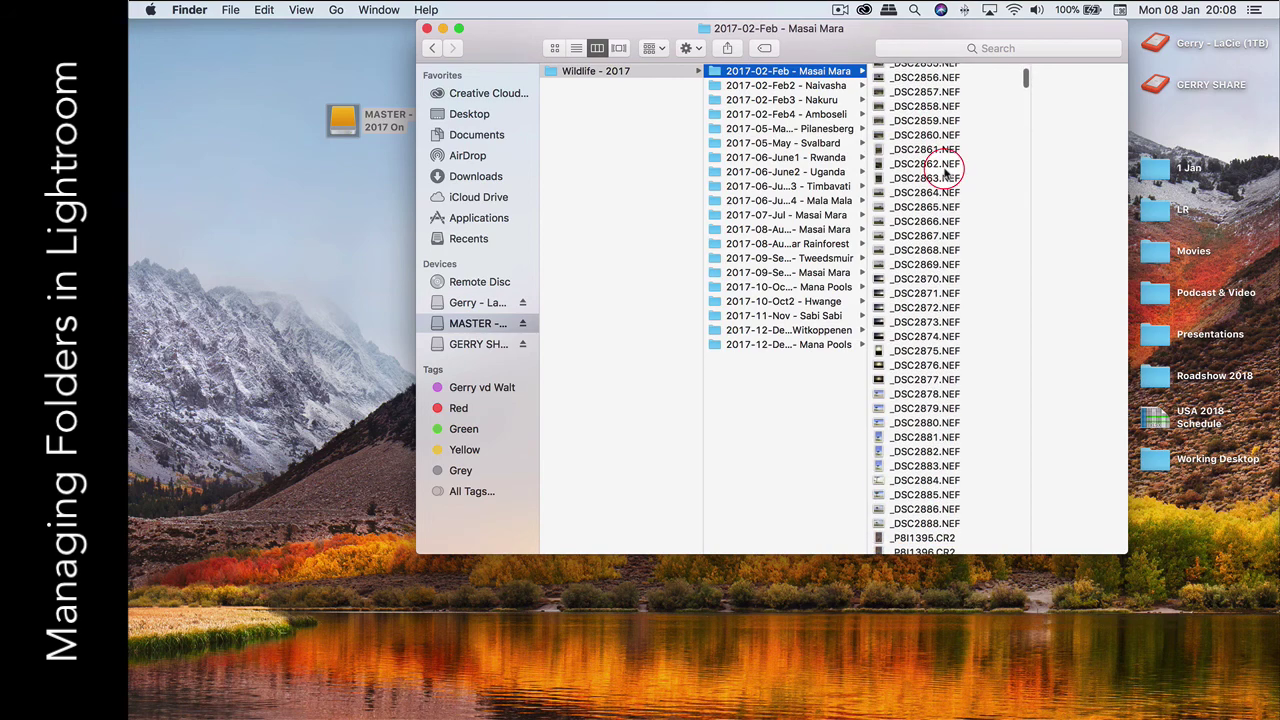
left_click(815, 86)
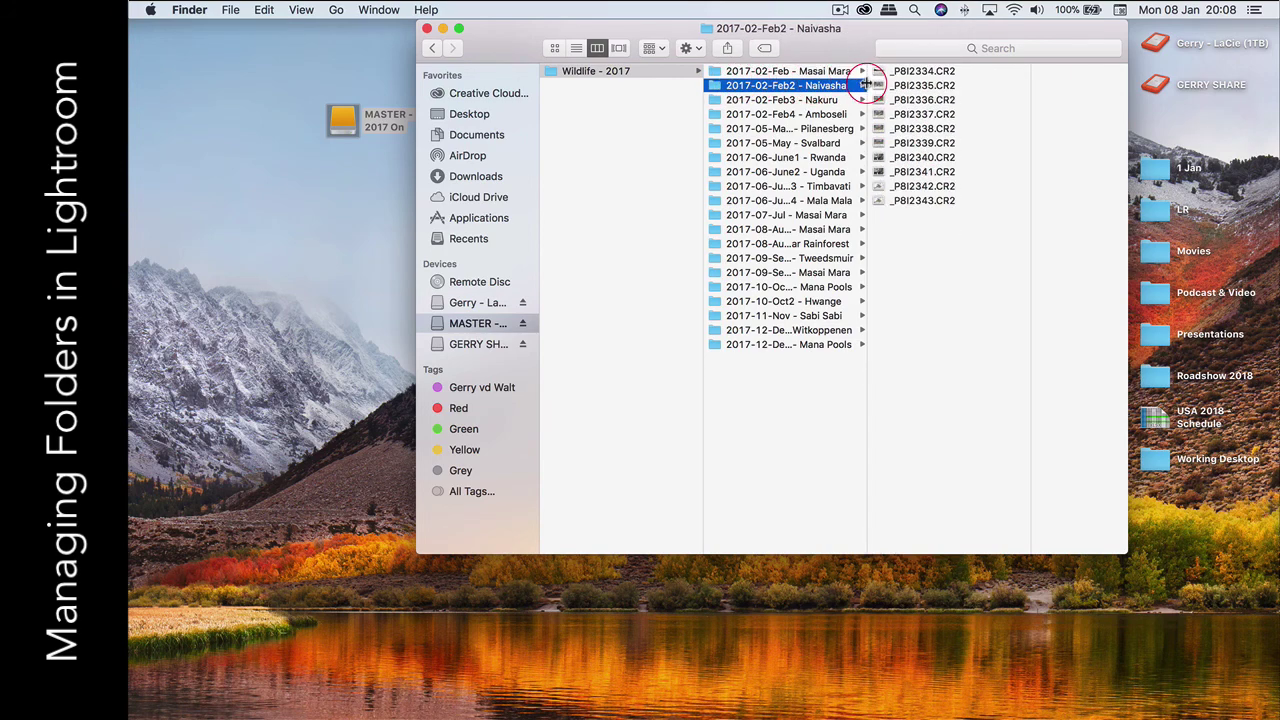
left_click_drag(866, 84, 922, 86)
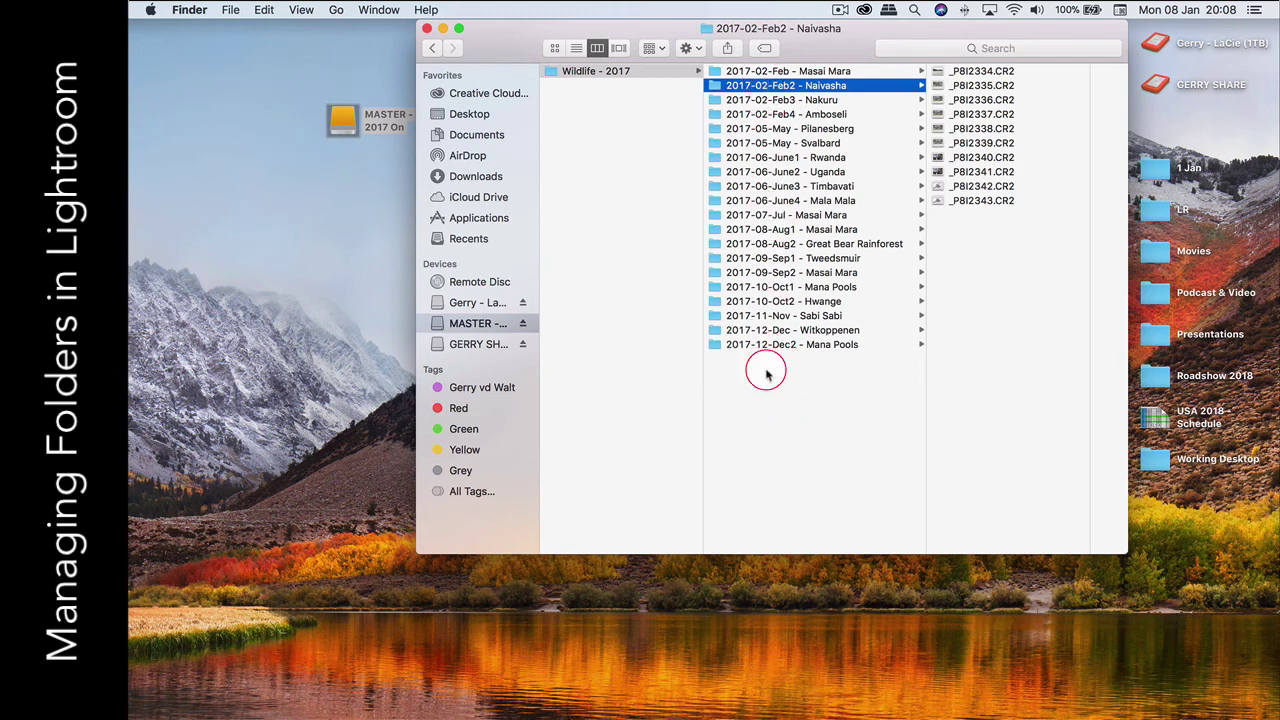
key("Left")
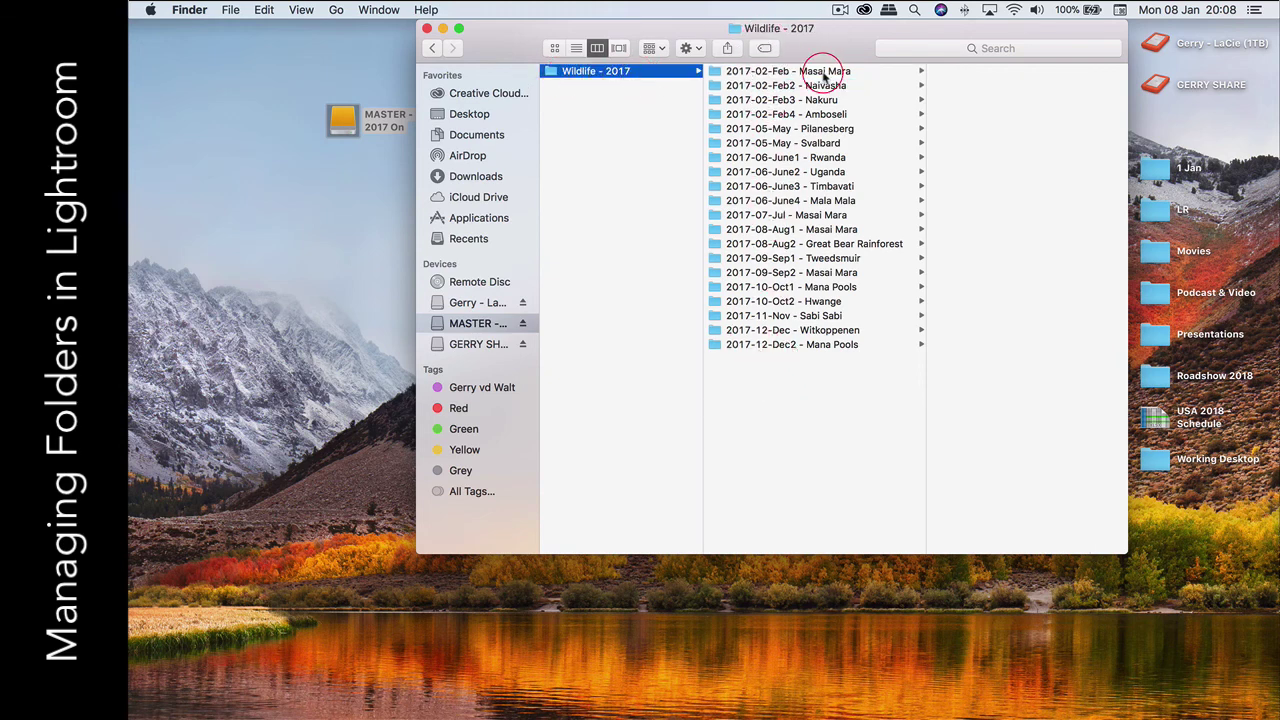
Step: Back in Lightroom, expand the Folders panel and briefly peek at the older volume's Wildlife - 2015 trips
key("ctrl+Up")
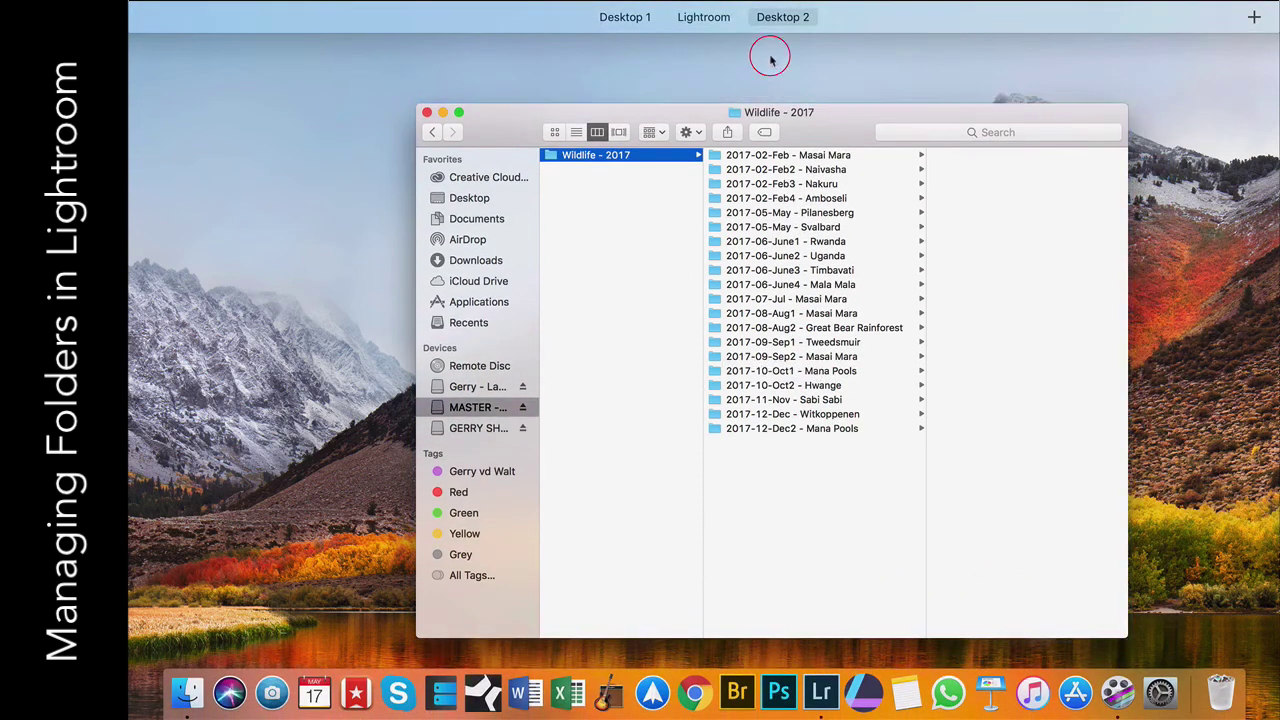
left_click(766, 51)
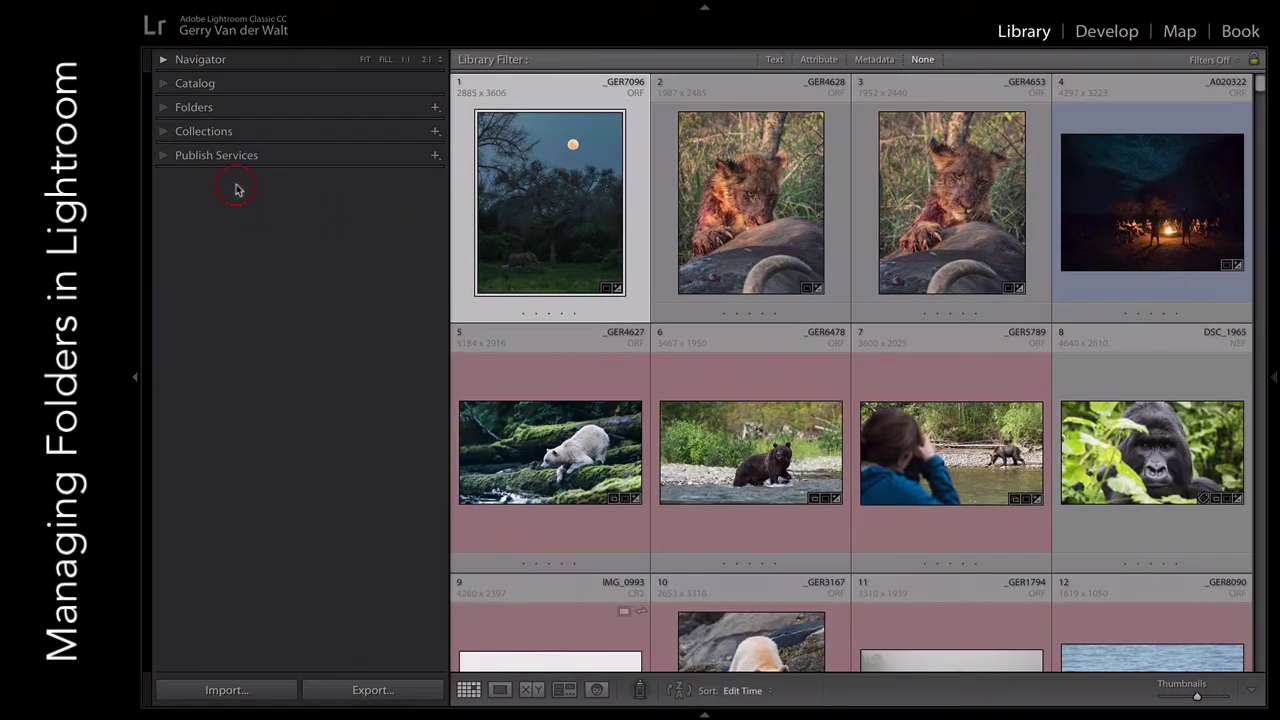
left_click(163, 108)
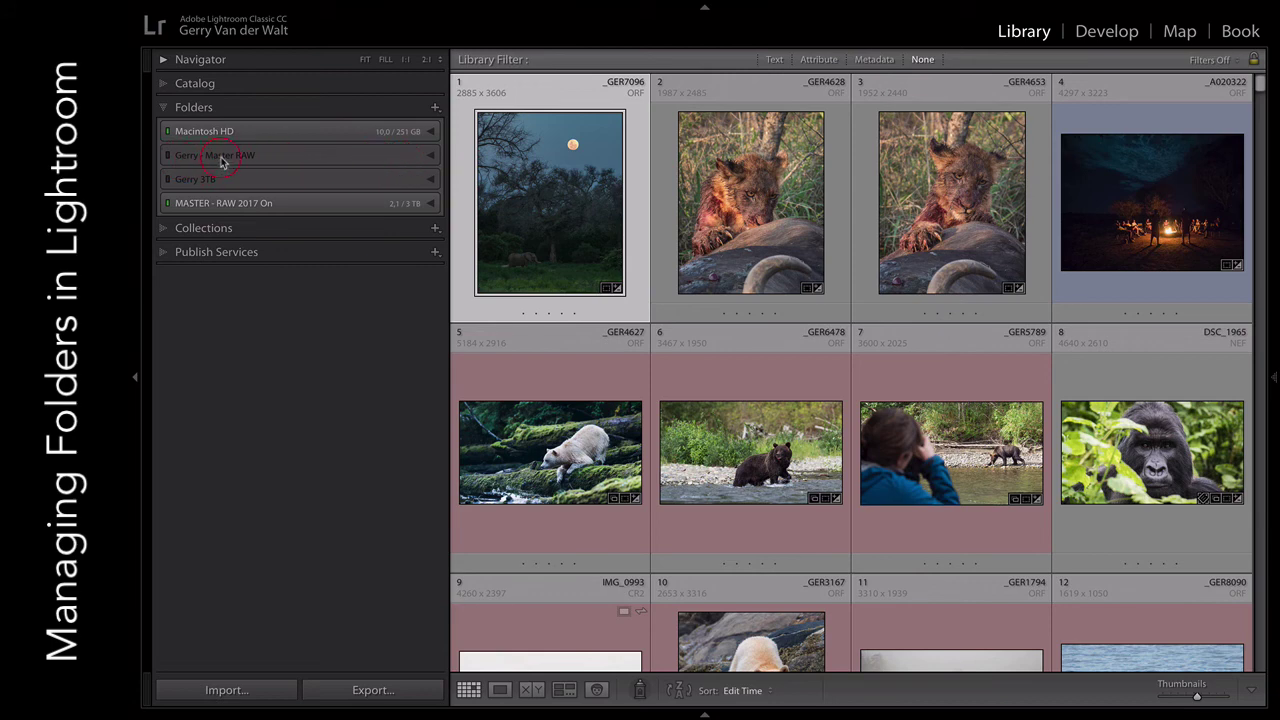
left_click(433, 156)
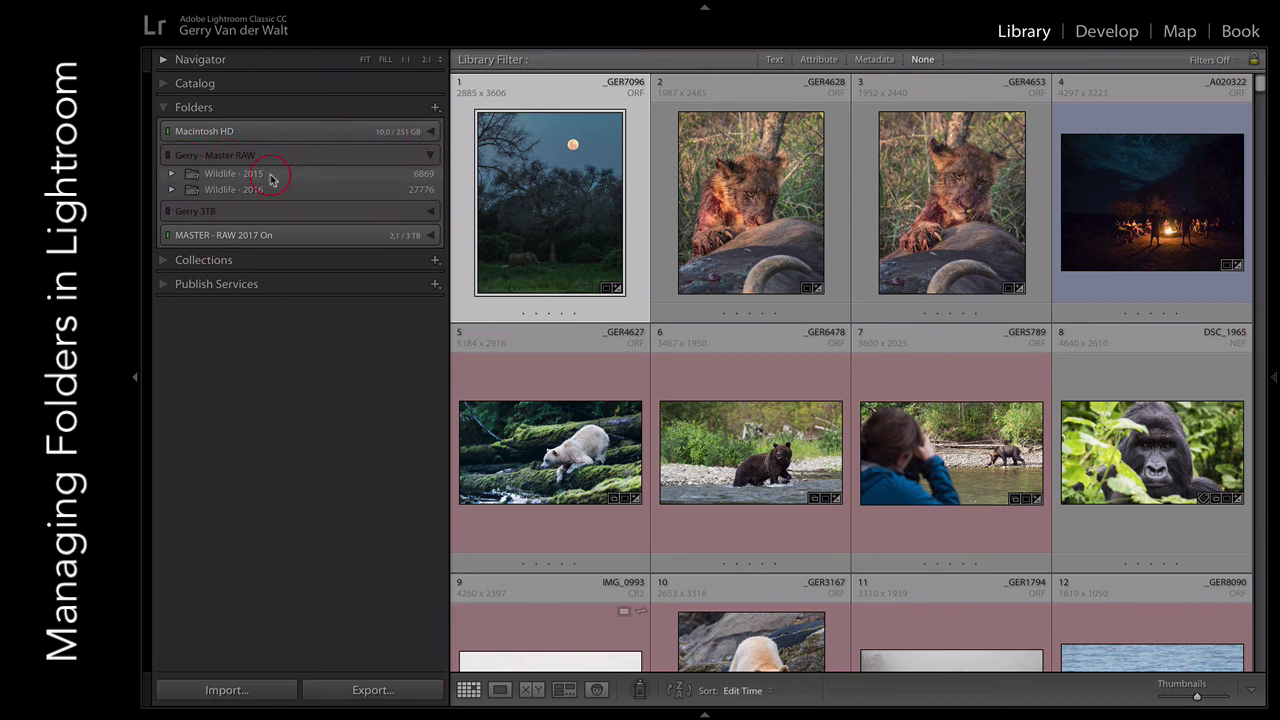
left_click(171, 176)
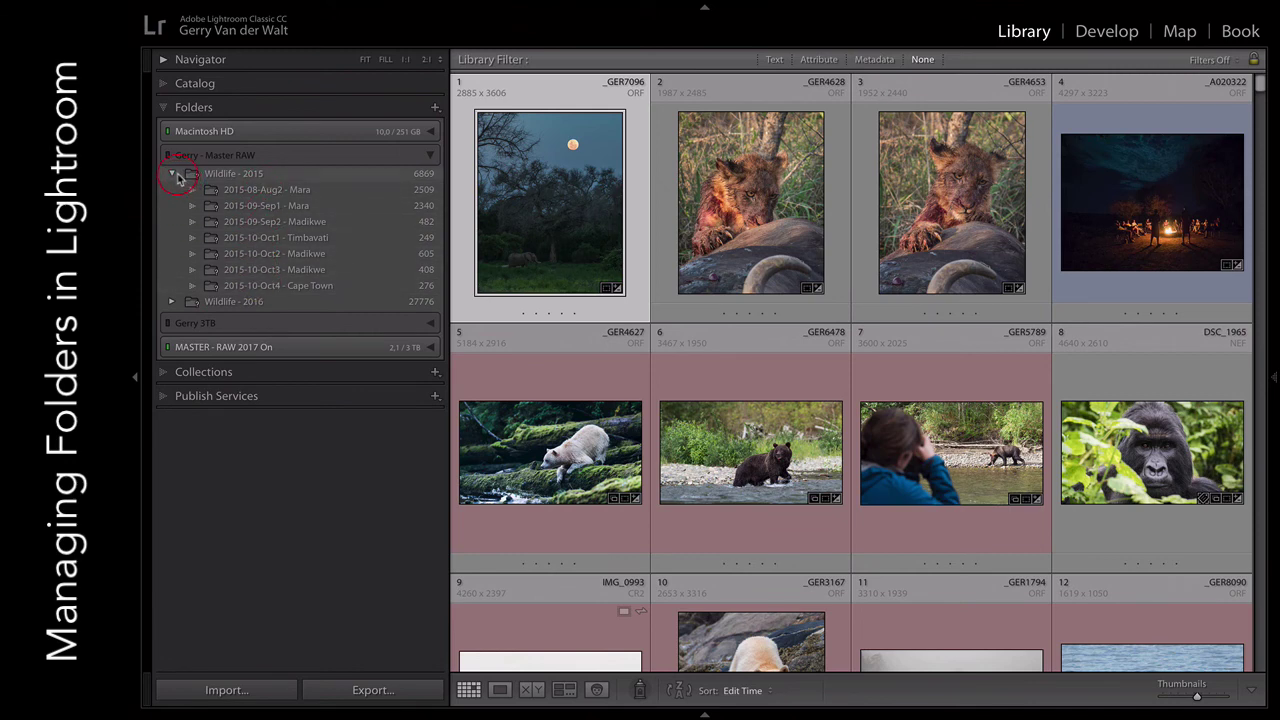
left_click(432, 156)
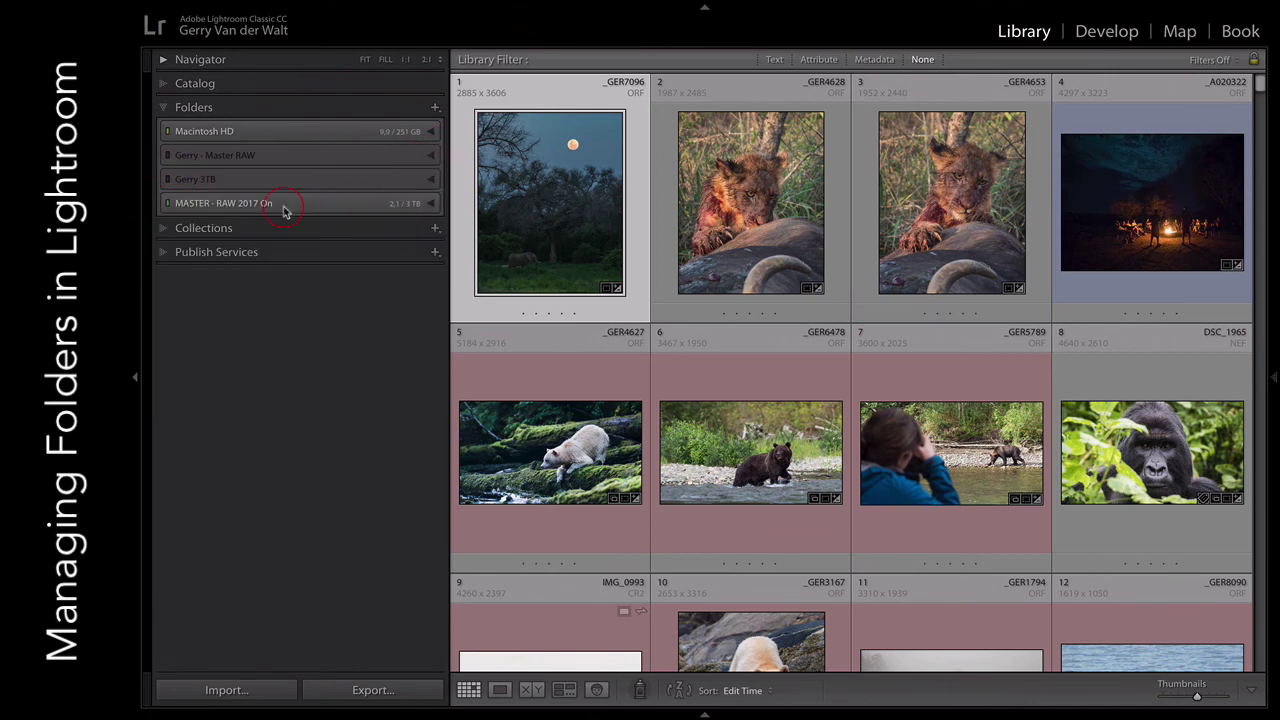
Step: Nudge the MASTER - RAW 2017 On drive icon left on the Finder desktop, then return to Lightroom
key("ctrl+Up")
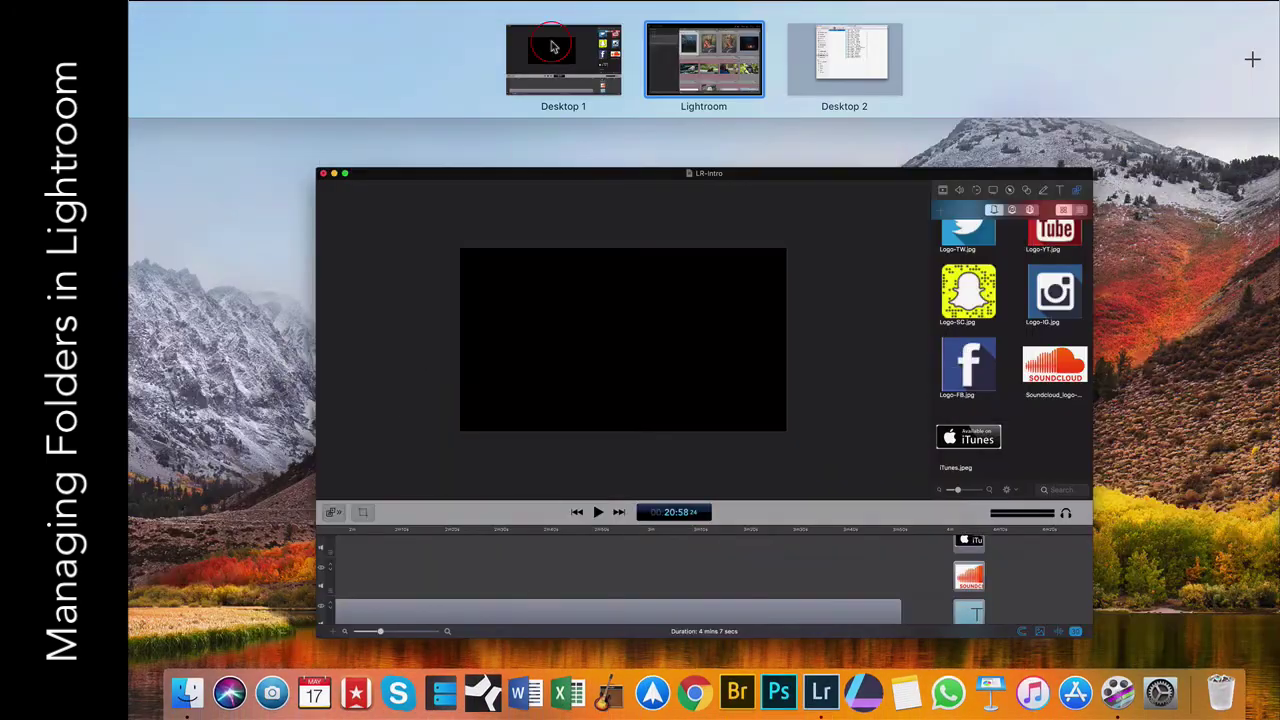
left_click(829, 57)
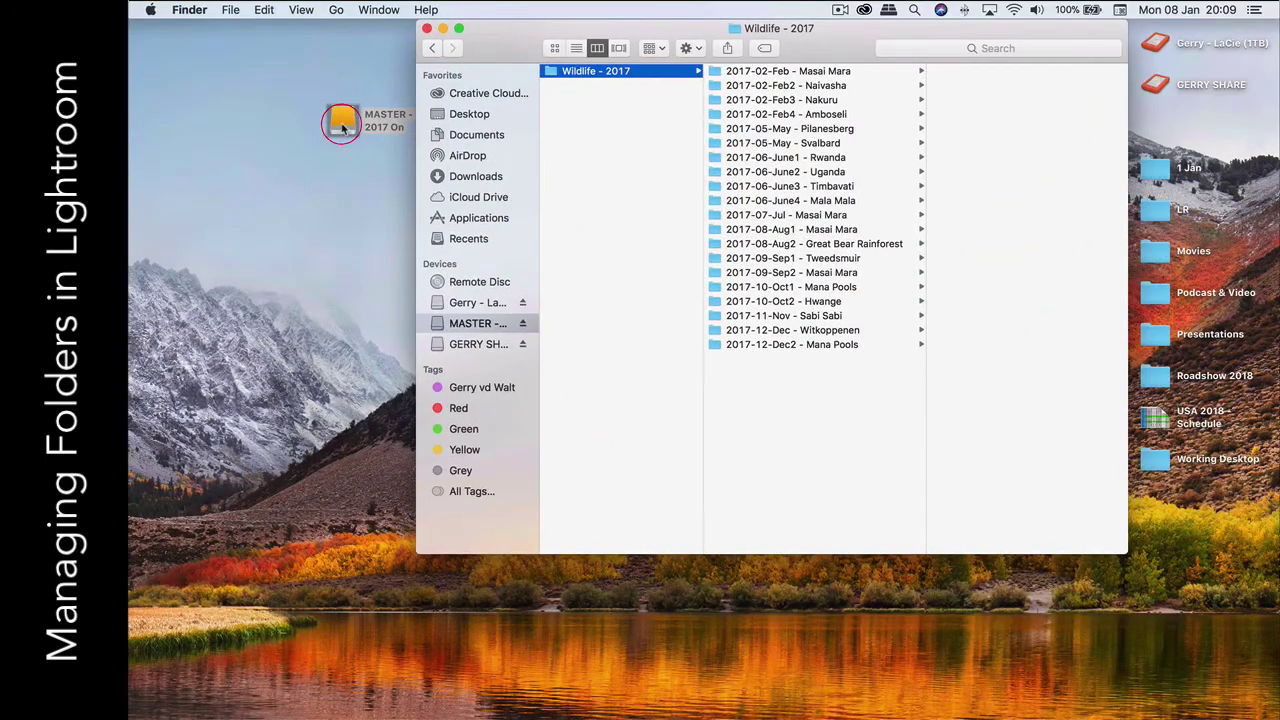
left_click_drag(345, 125, 265, 118)
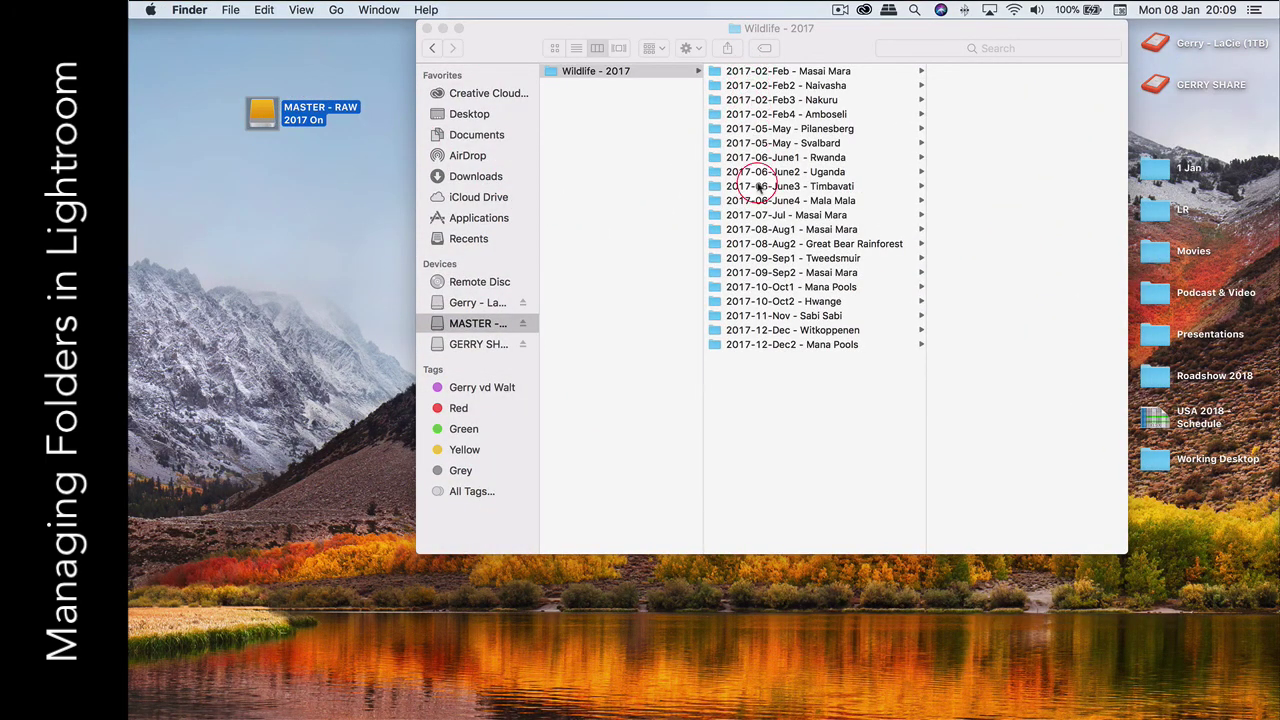
key("ctrl+Up")
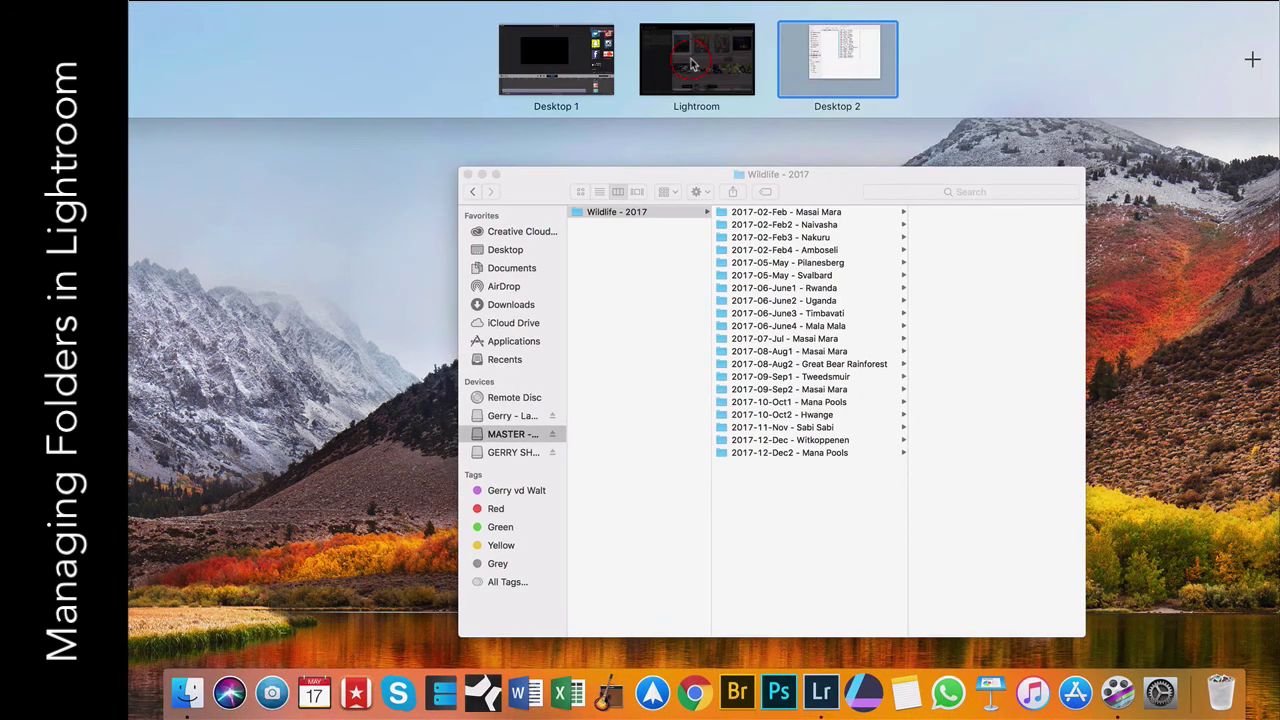
left_click(728, 57)
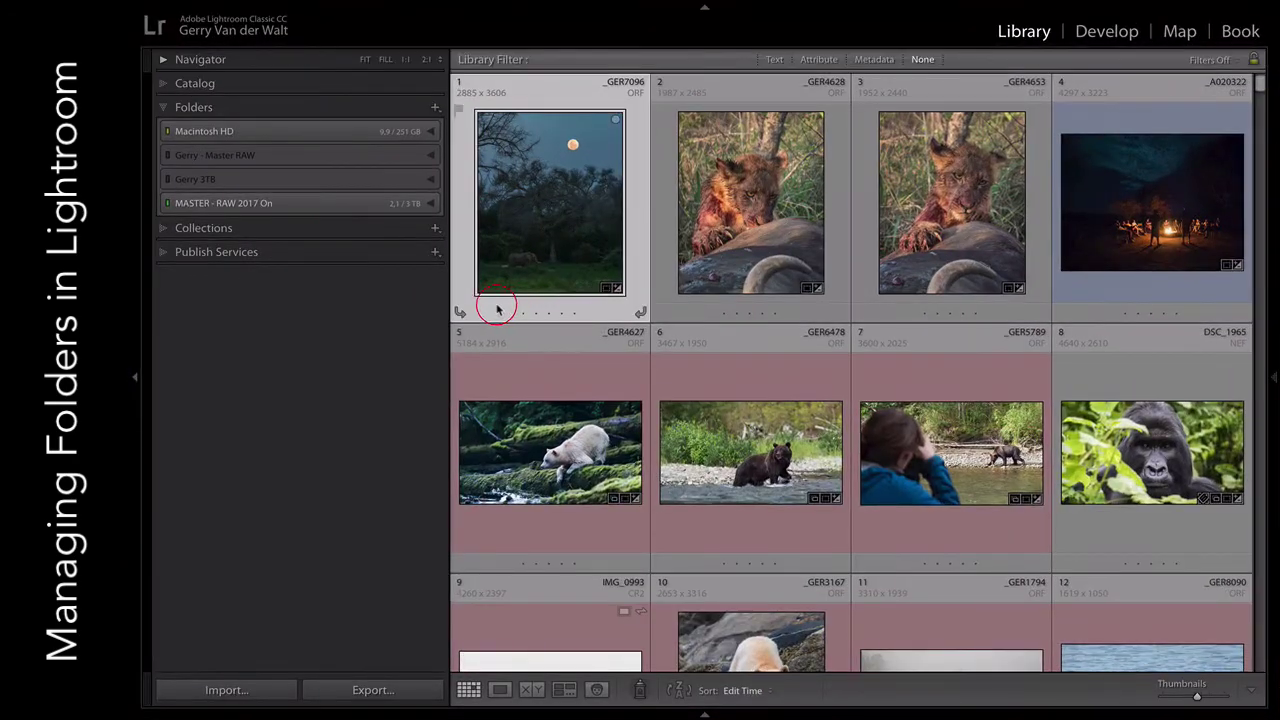
Step: Expand MASTER - RAW 2017 On and Wildlife - 2017, then view the 2017-02-Feb - Masai Mara photos
left_click(430, 204)
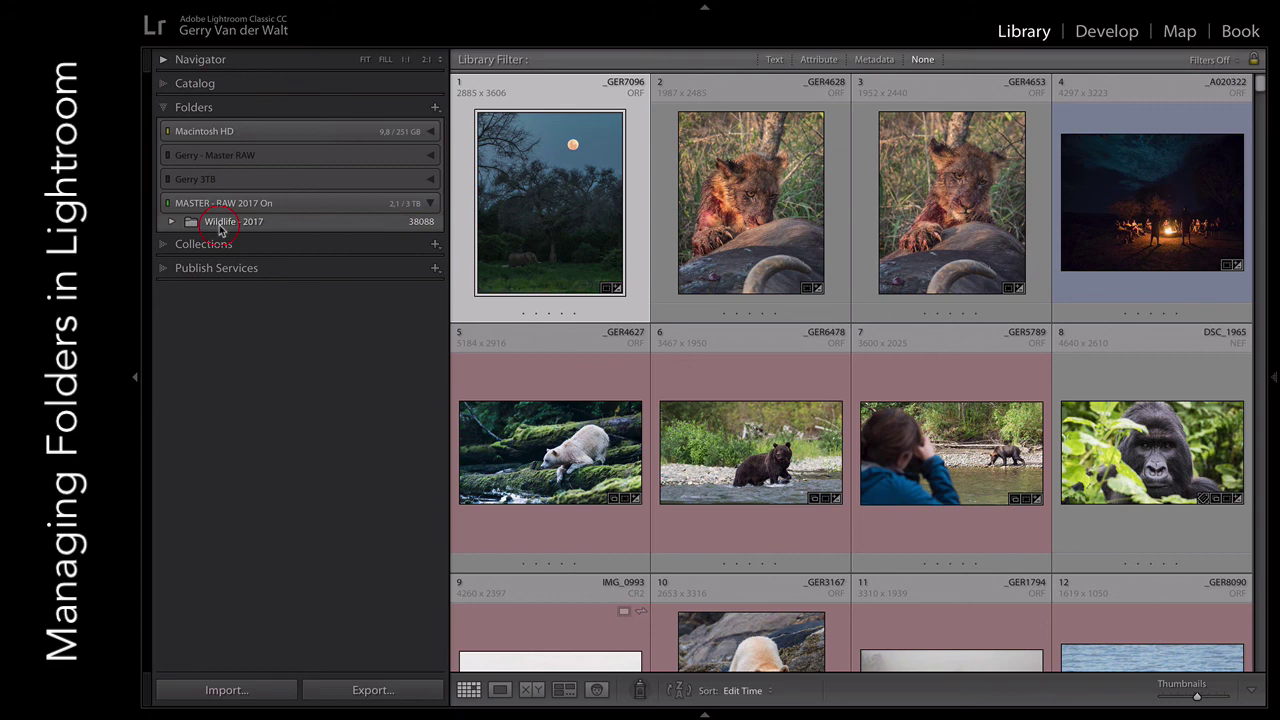
left_click(172, 223)
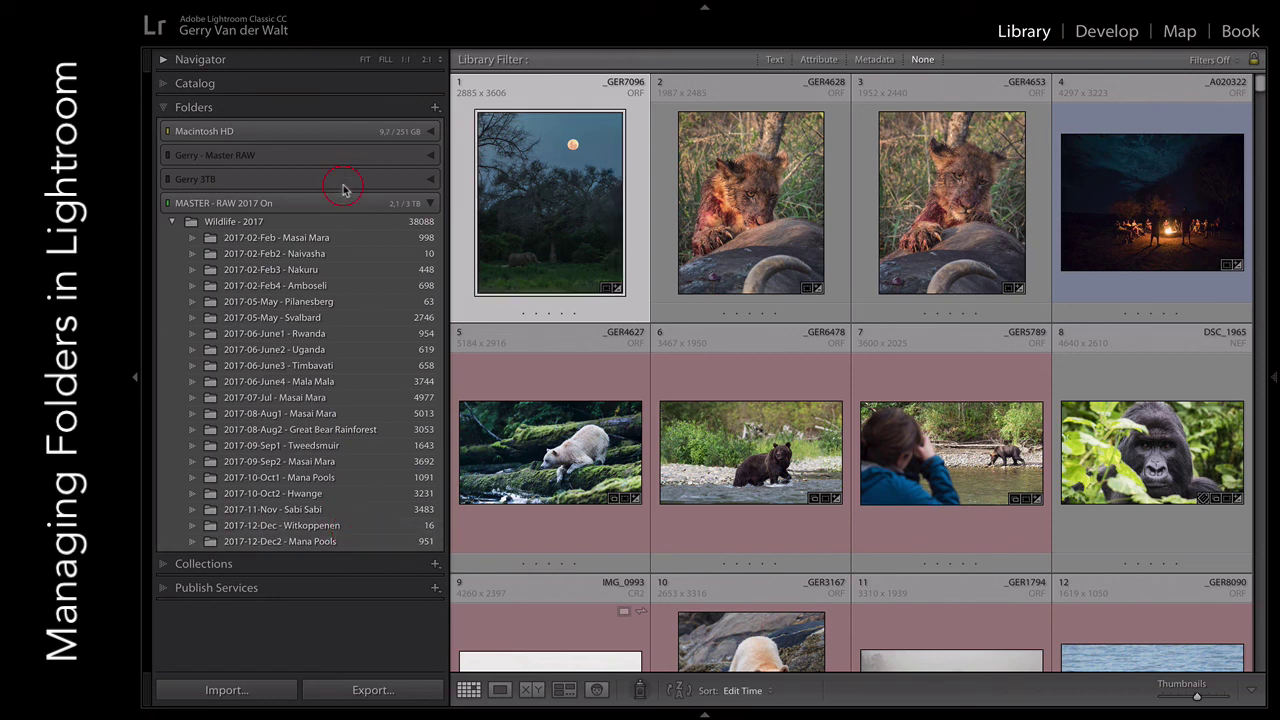
left_click(285, 242)
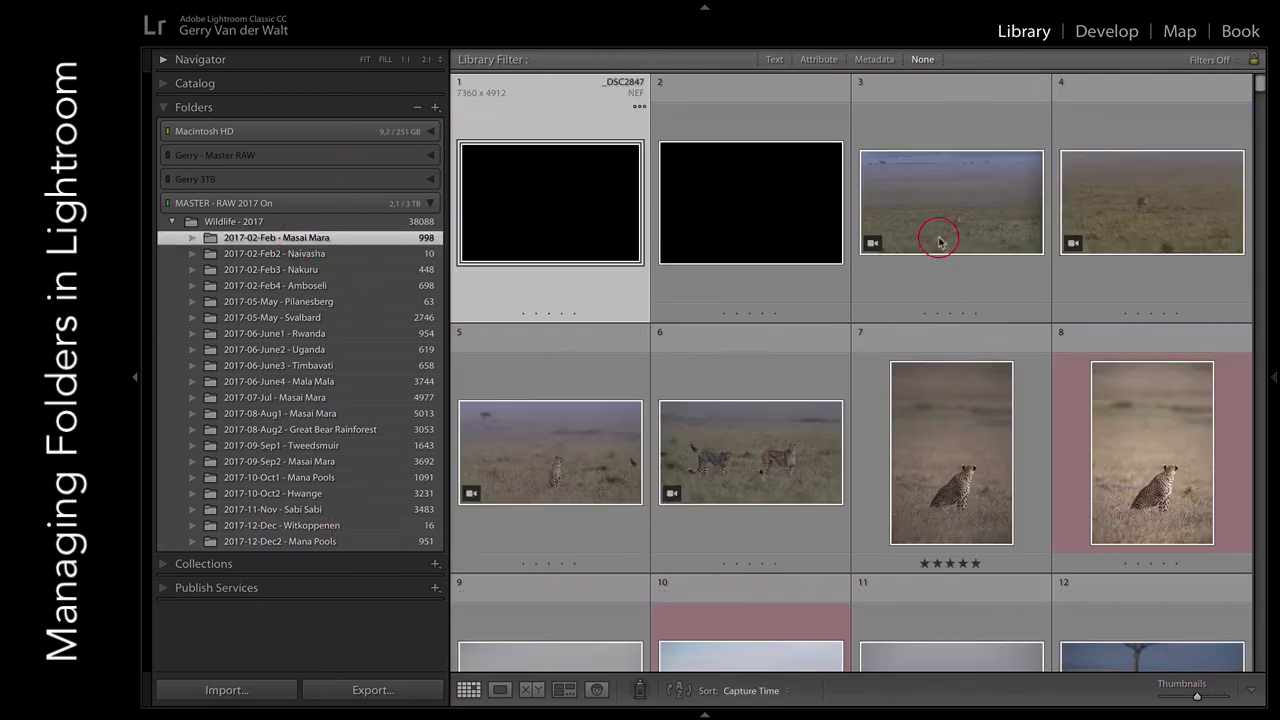
scroll(932, 241, "down", 3)
scroll(932, 241, "down", 15)
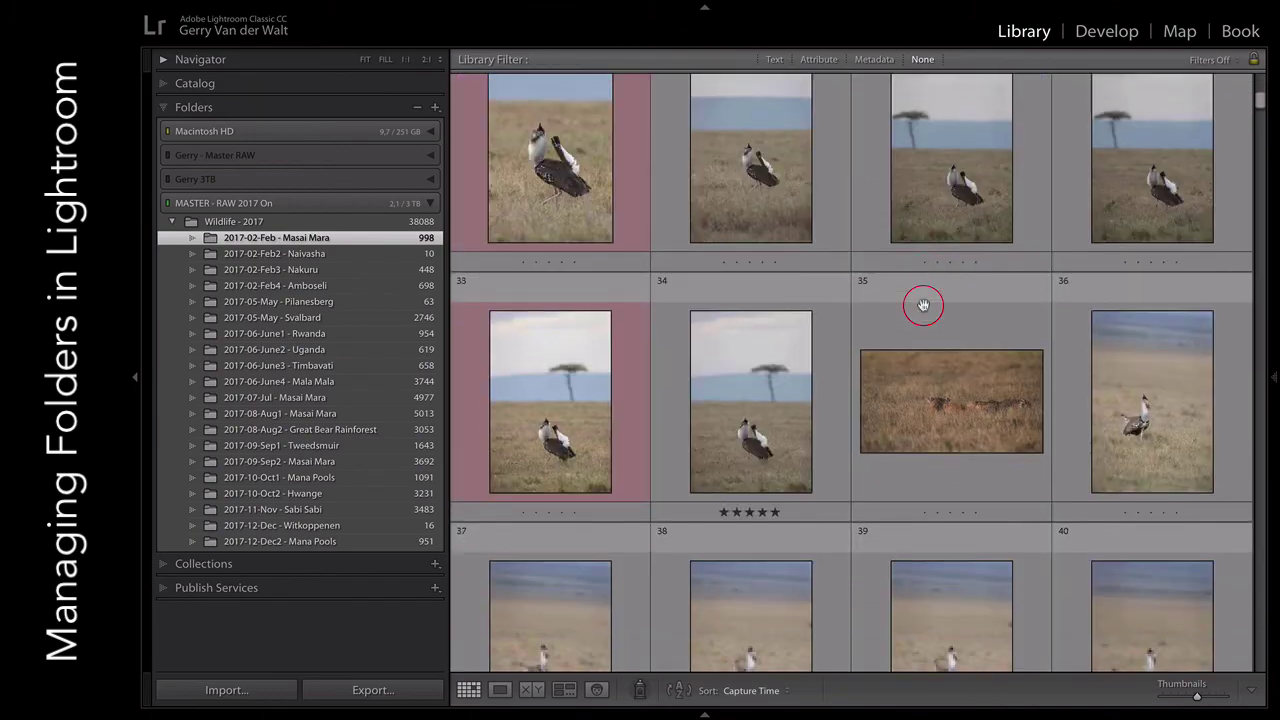
key("ctrl+Up")
Step: In Finder, list the 2017-02-Feb - Masai Mara files and select one raw file
left_click(863, 65)
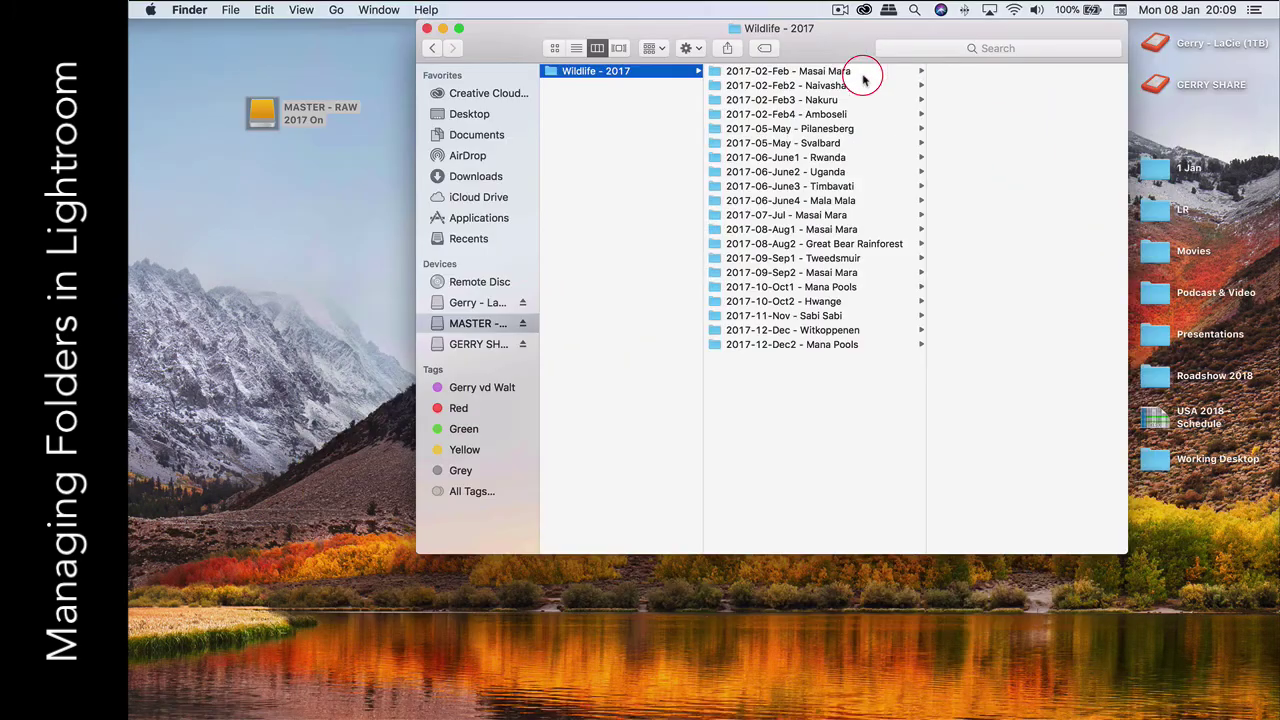
left_click(819, 74)
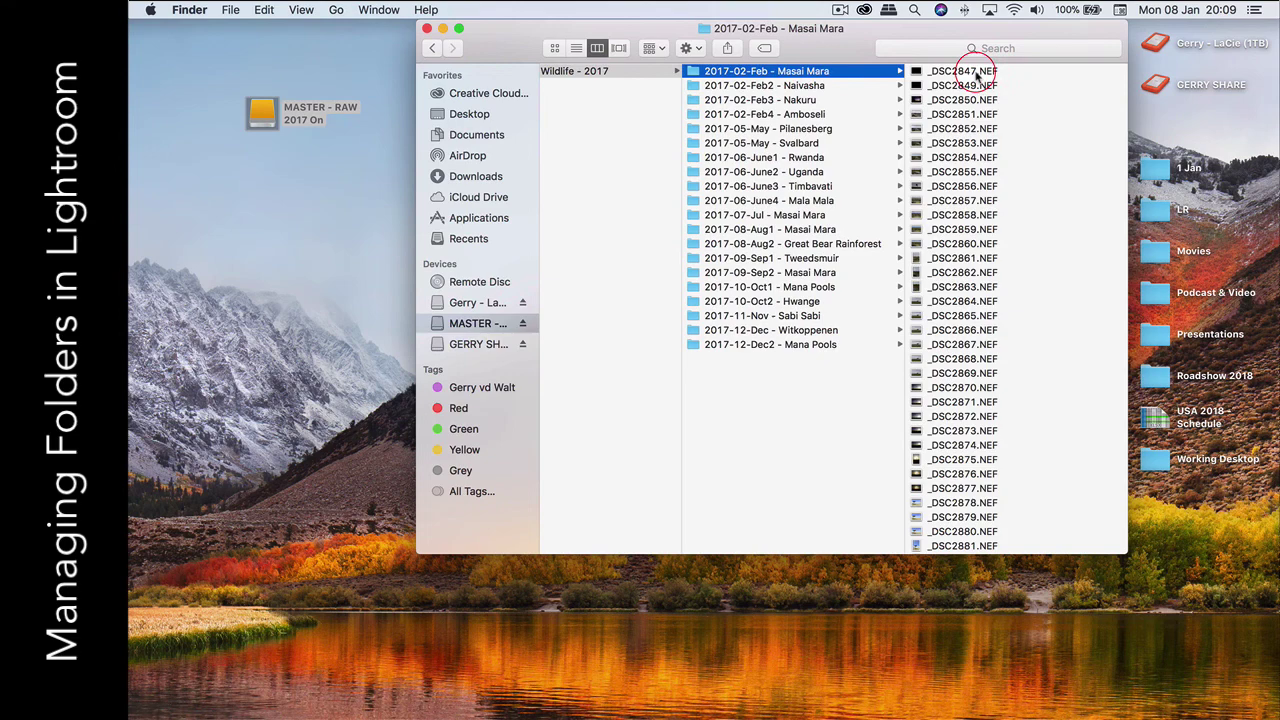
left_click(977, 72)
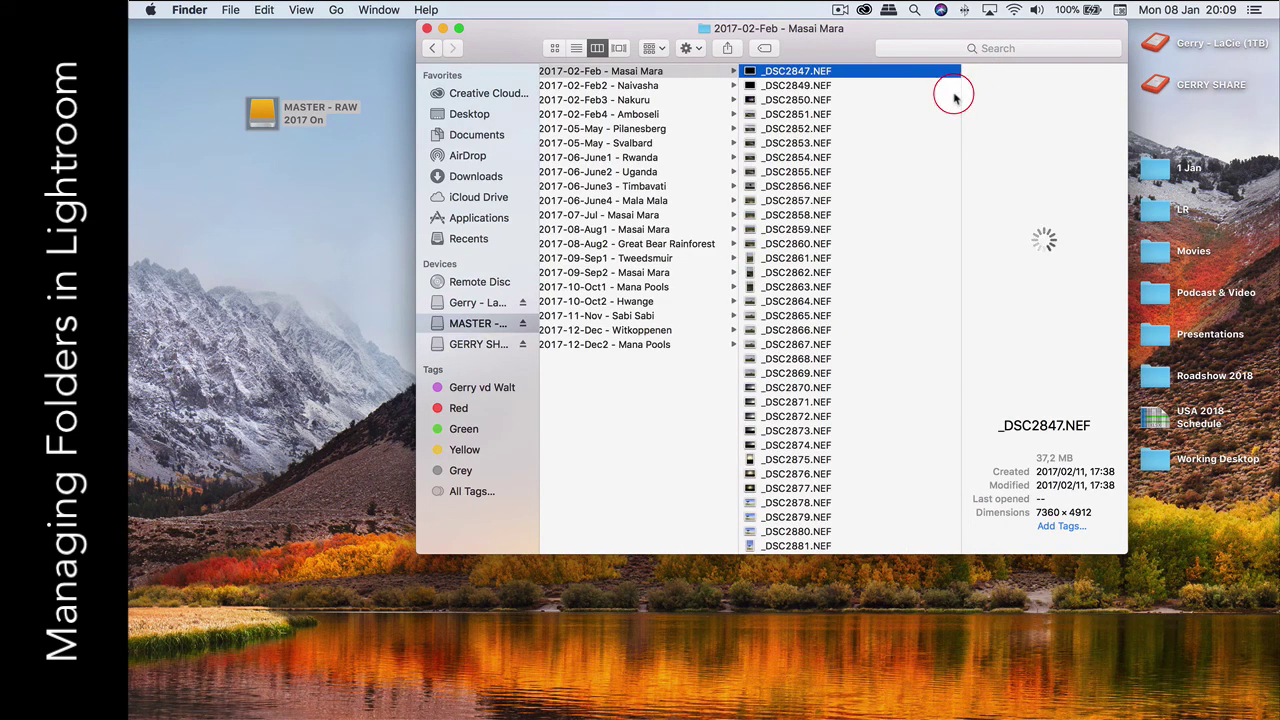
scroll(857, 175, "down", 15)
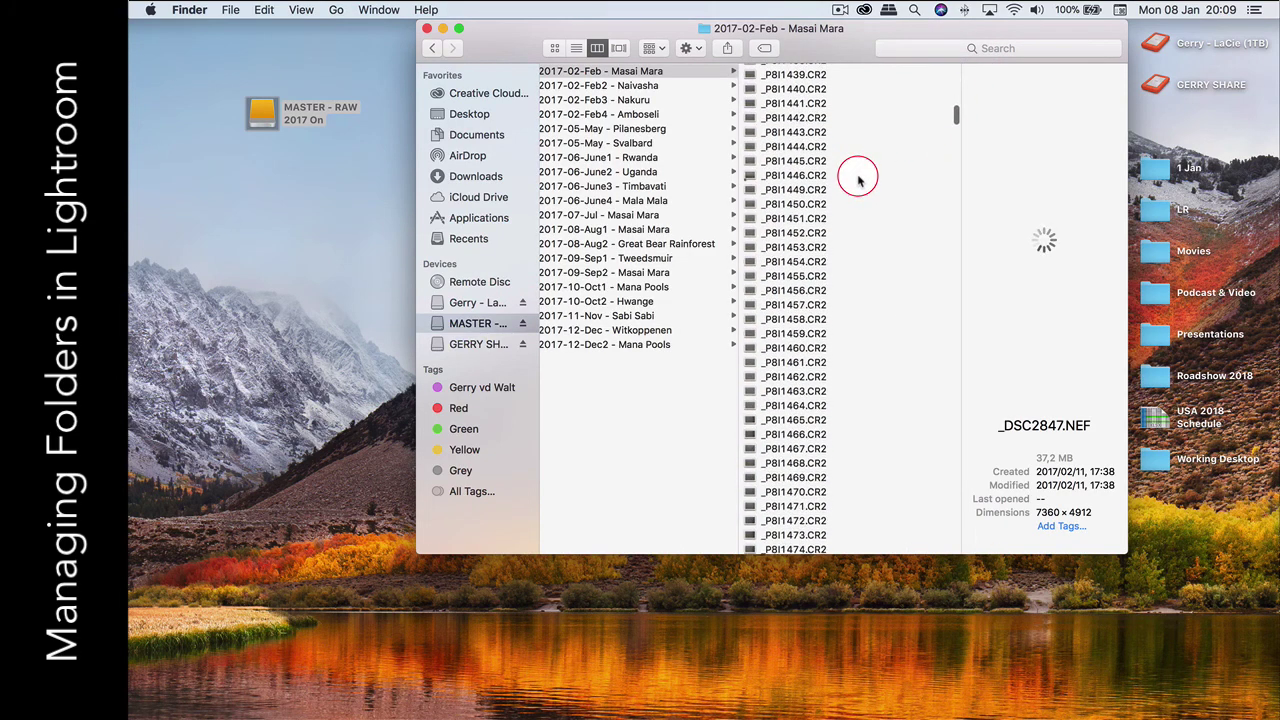
scroll(857, 178, "up", 10)
scroll(851, 177, "left", 5)
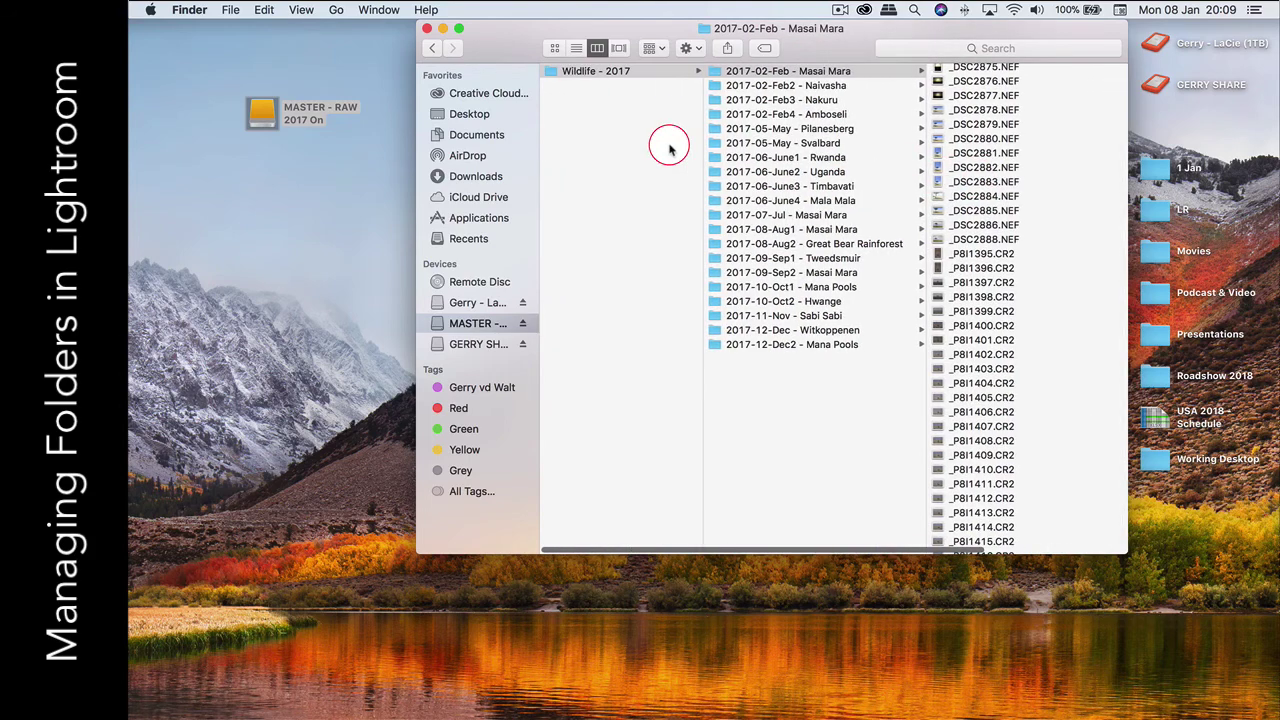
Step: Go back up to Wildlife - 2017 and switch to the full-screen Lightroom library
left_click(643, 72)
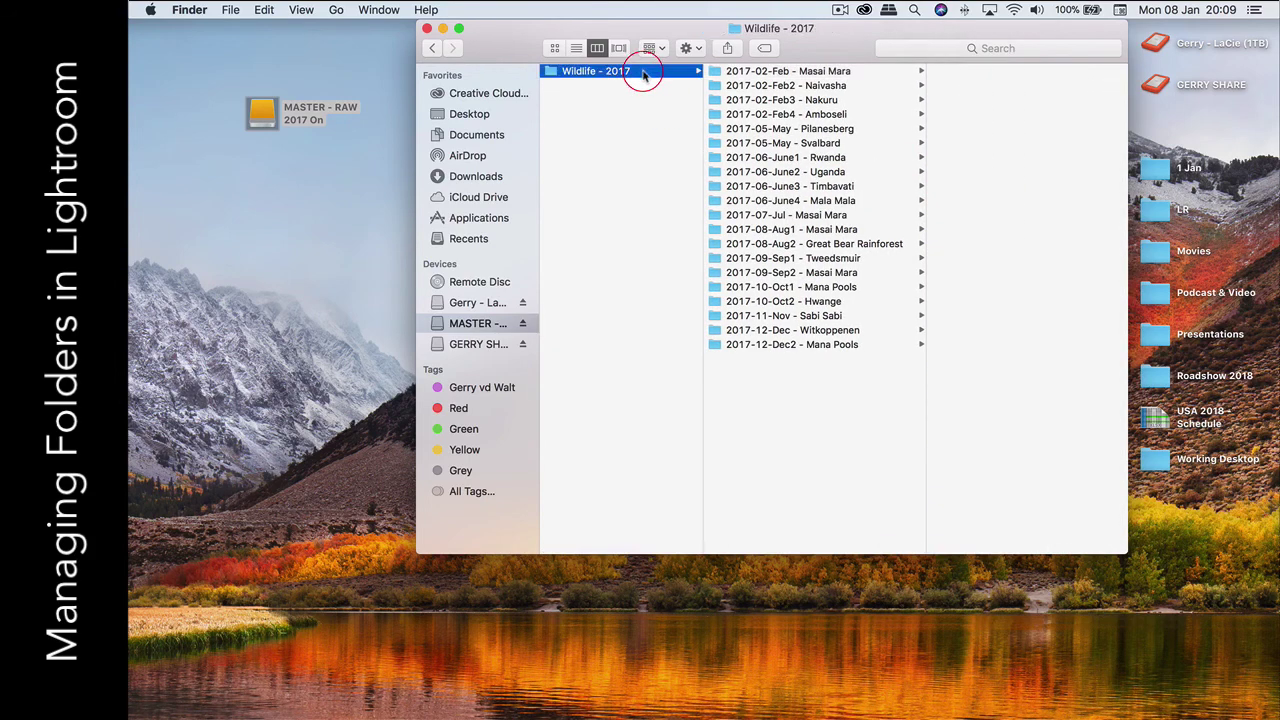
key("ctrl+Up")
left_click(750, 60)
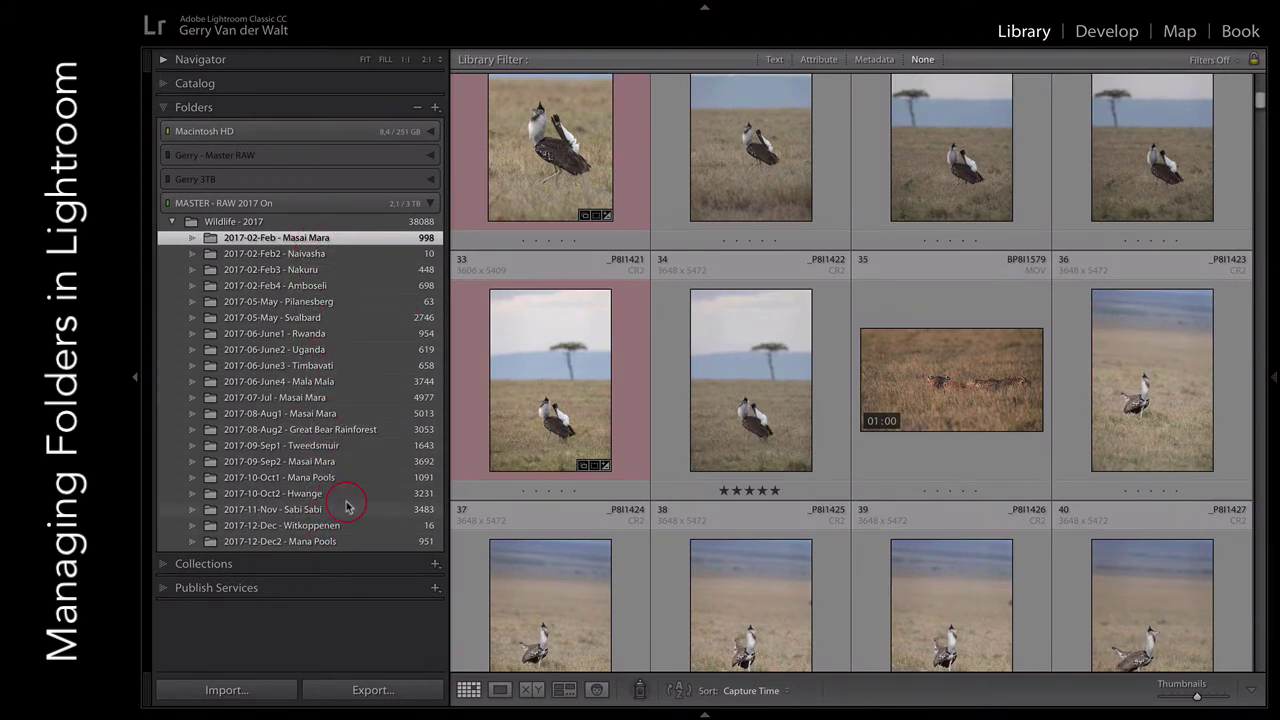
Step: Show the Uganda trip photos in Lightroom and open the 2017-06-June2 - Uganda folder in Finder
left_click(309, 352)
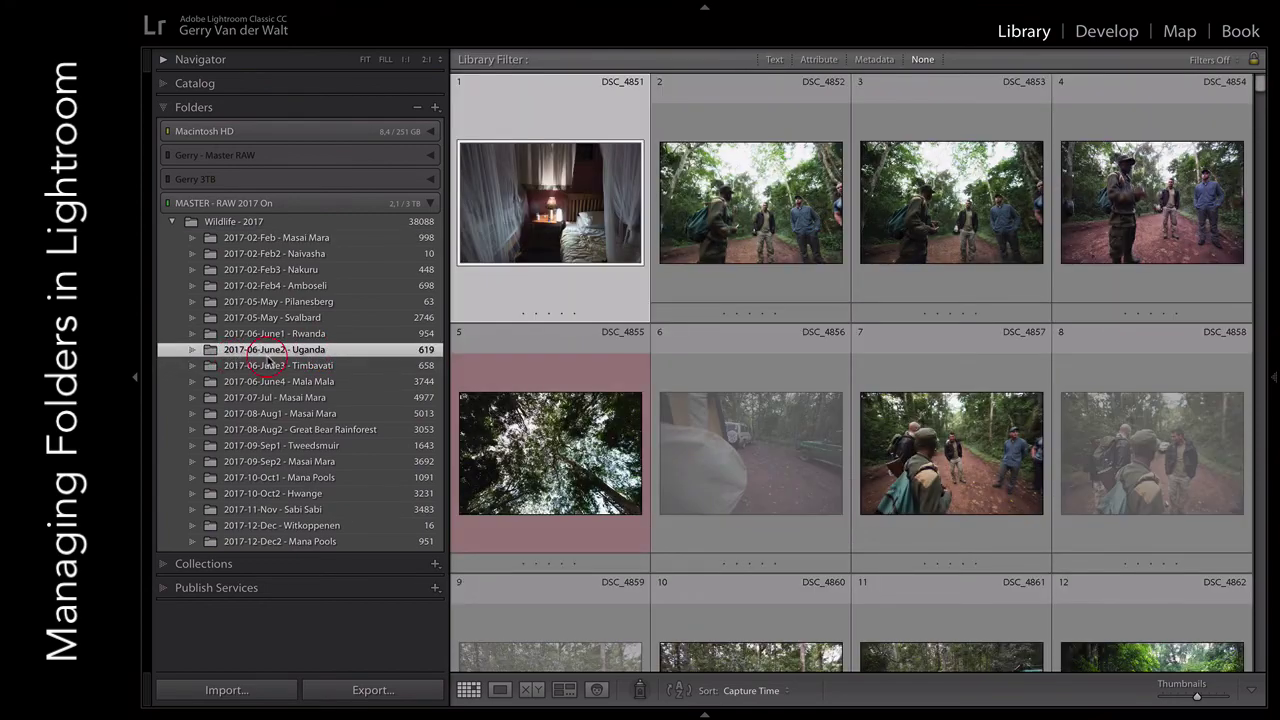
key("ctrl+Up")
left_click(846, 56)
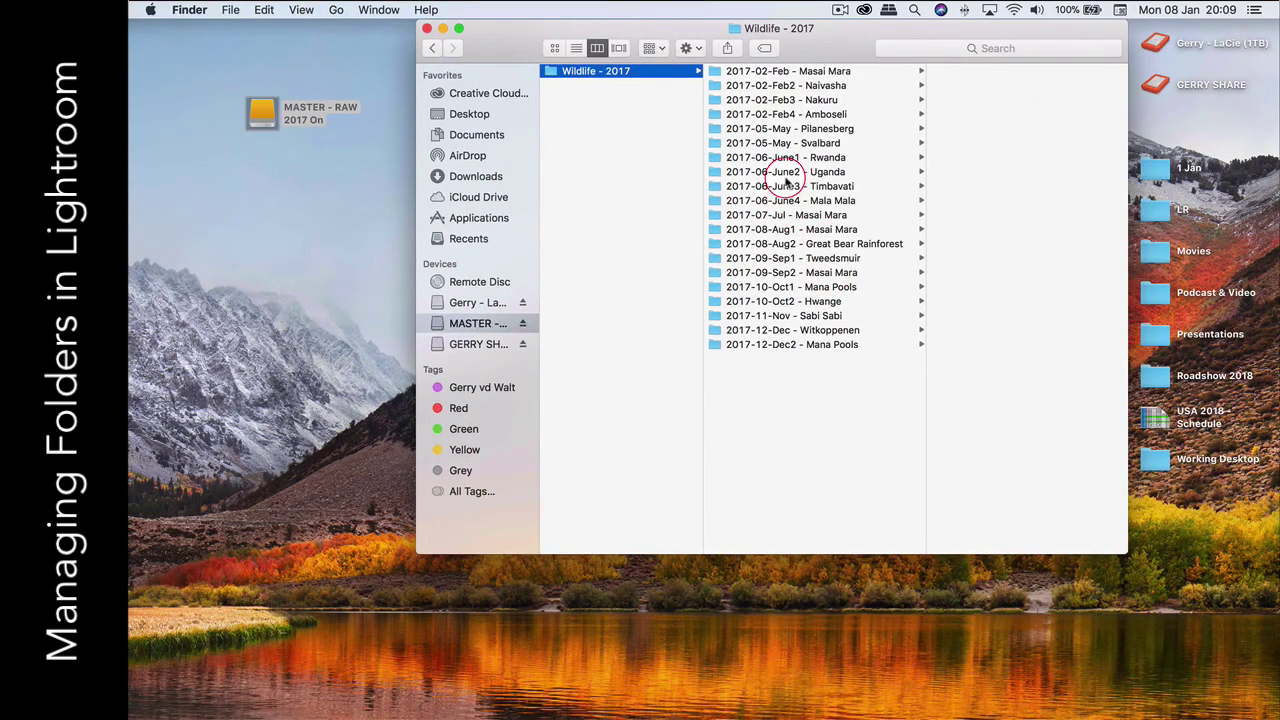
left_click(786, 172)
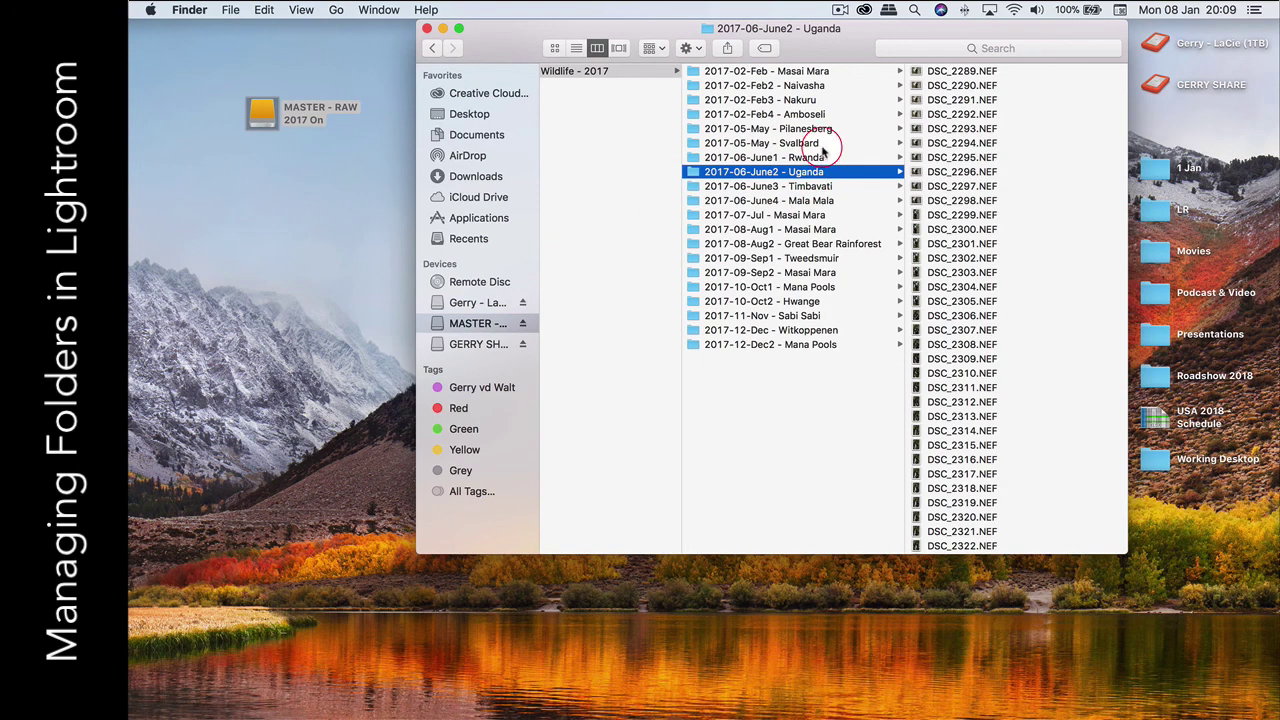
key("ctrl+Up")
left_click(766, 57)
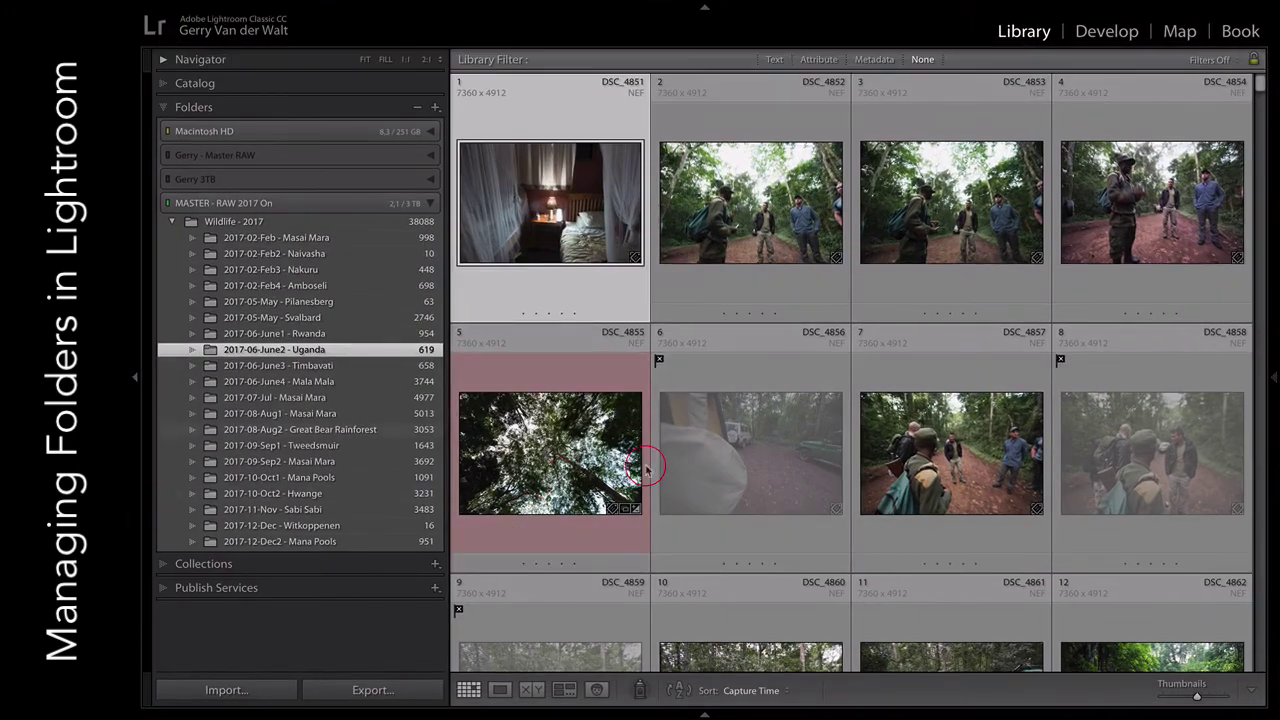
Step: Rename the Uganda folder in Lightroom to 2017-06-June2 - UgandaWasAwesome
right_click(334, 354)
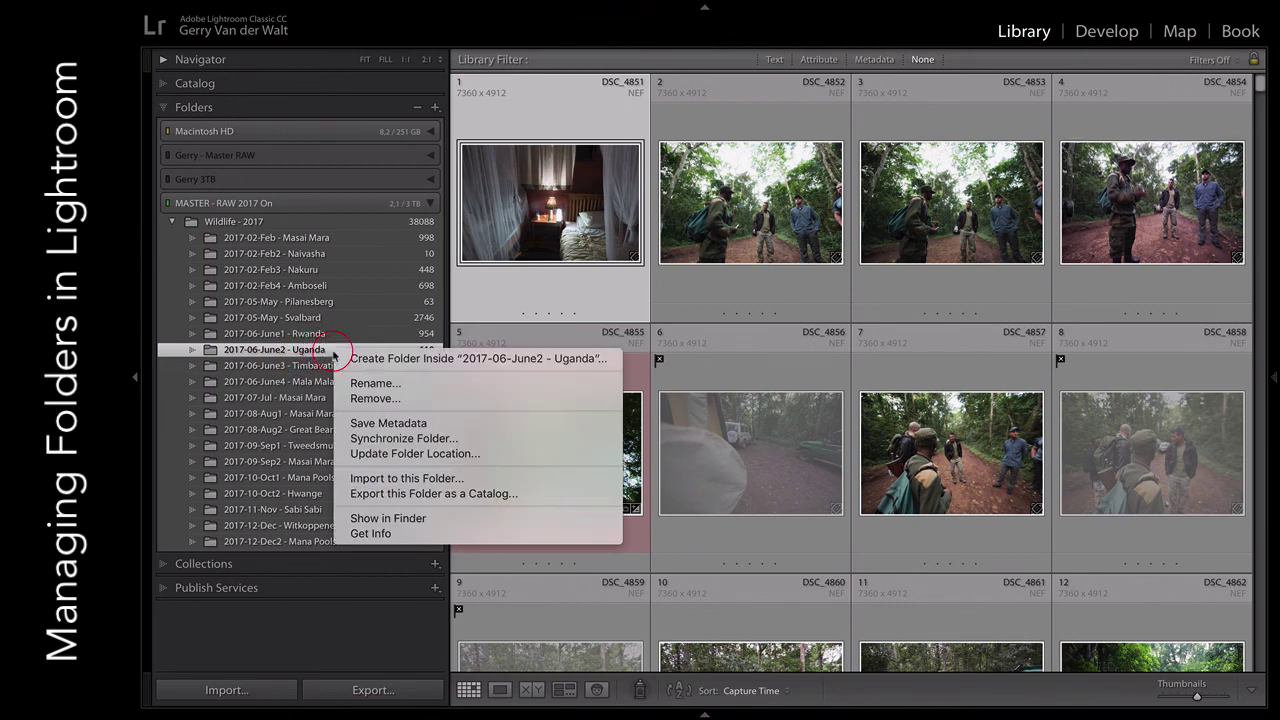
left_click(378, 383)
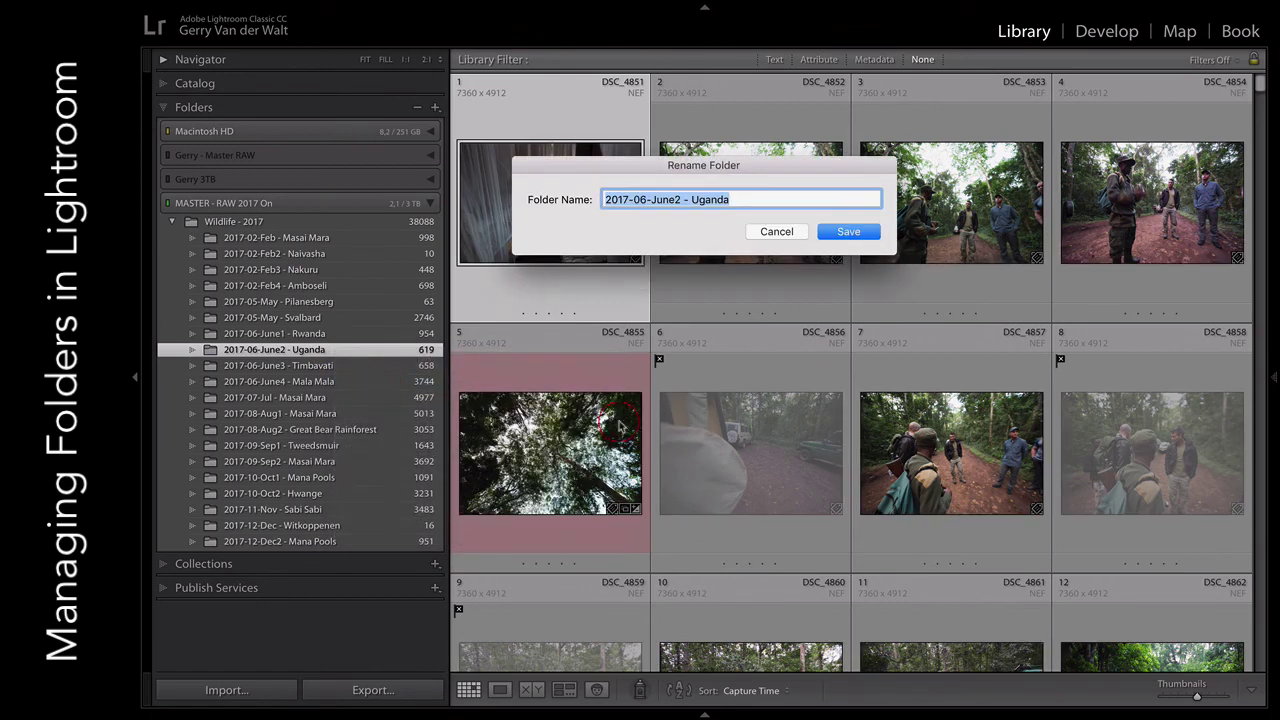
left_click(743, 199)
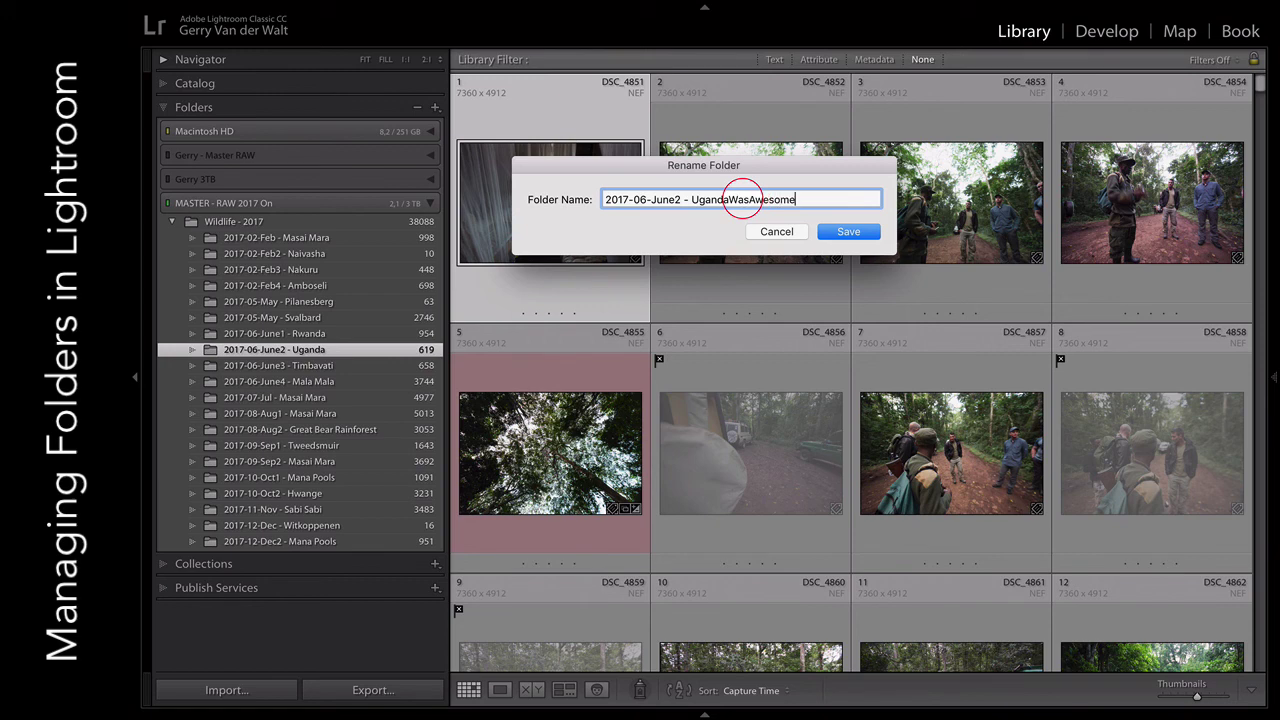
left_click(848, 231)
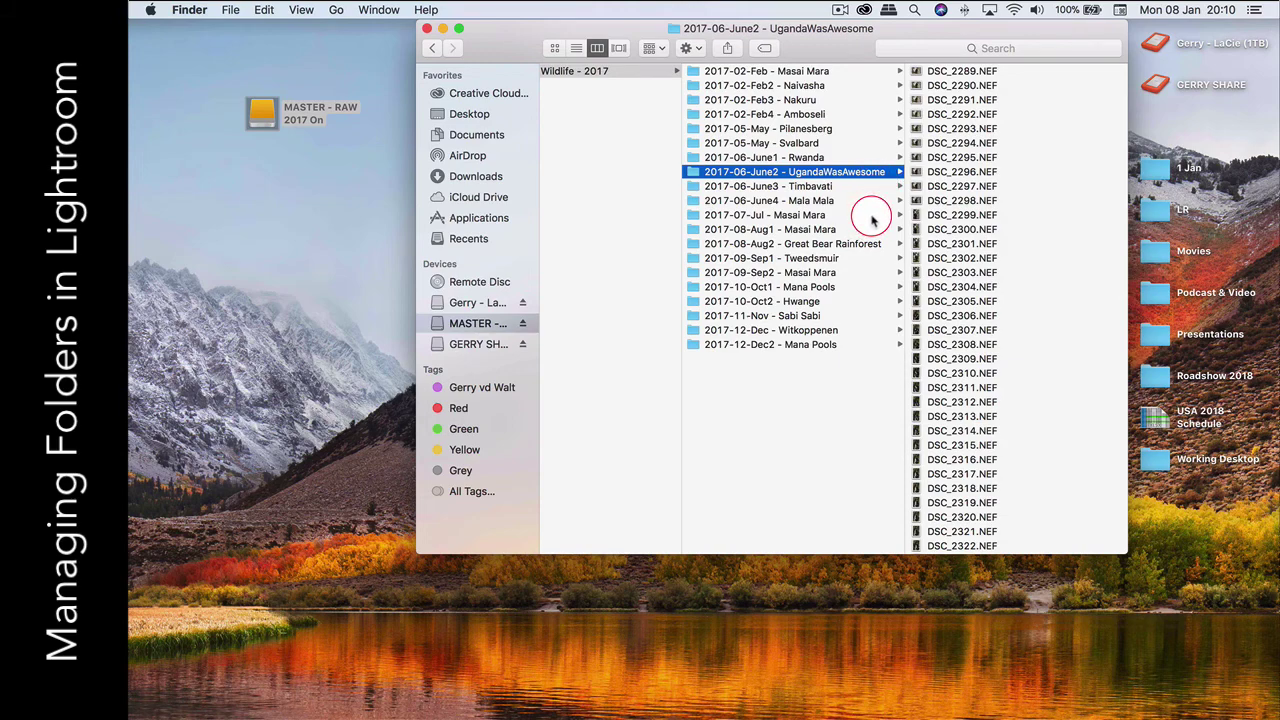
Step: Rename the folder in Finder from UgandaWasAwesome back to 2017-06-June2 - Uganda, then return to Lightroom
right_click(857, 175)
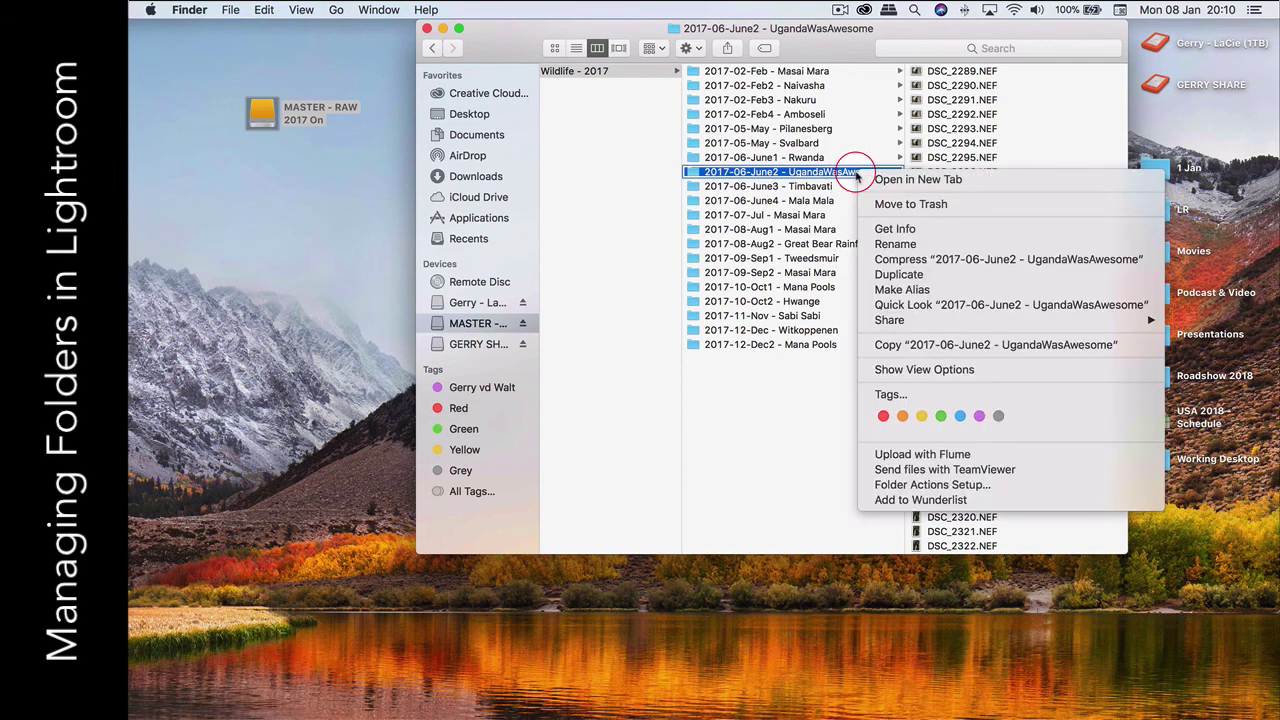
left_click(940, 248)
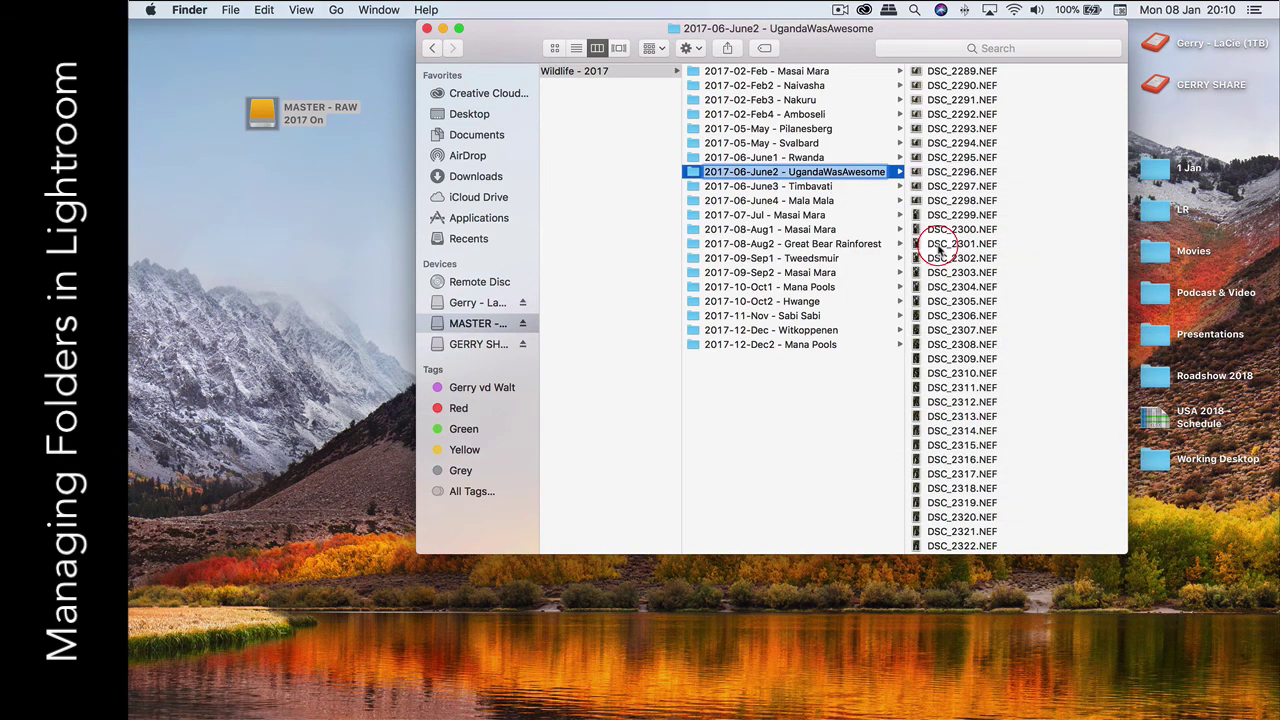
key("Right")
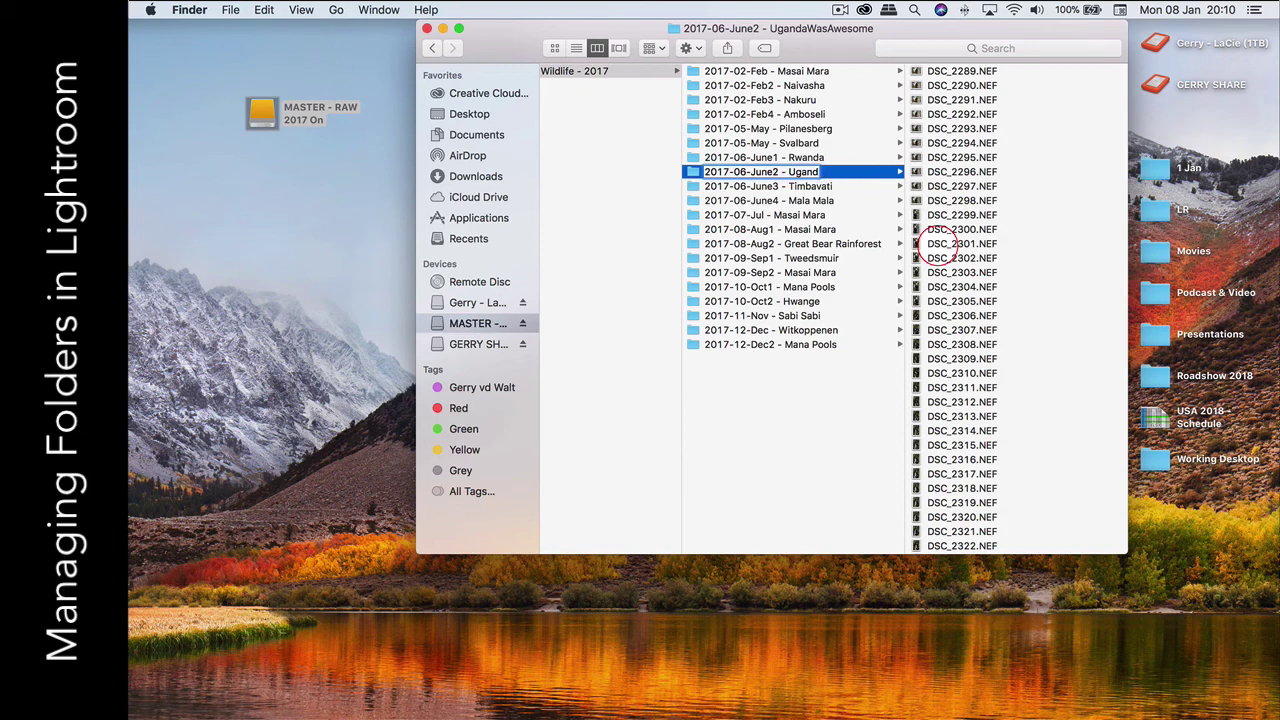
type("a")
key("Return")
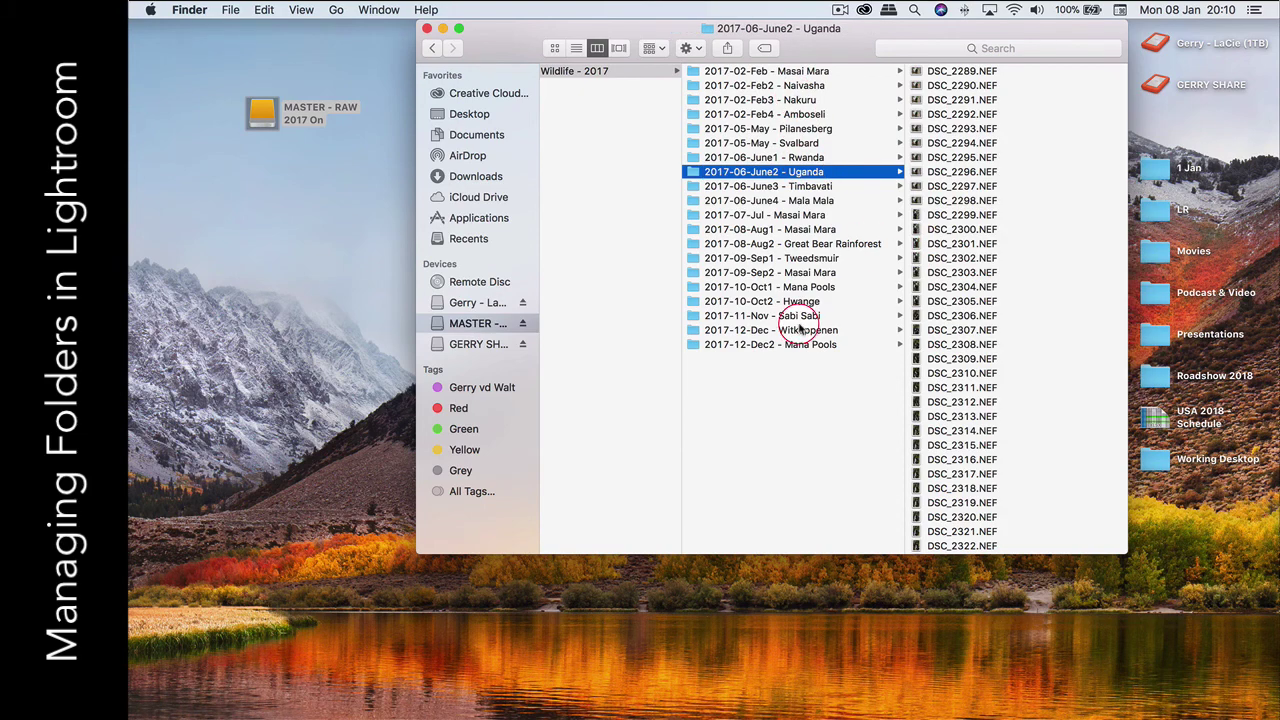
key("ctrl+Up")
left_click(735, 45)
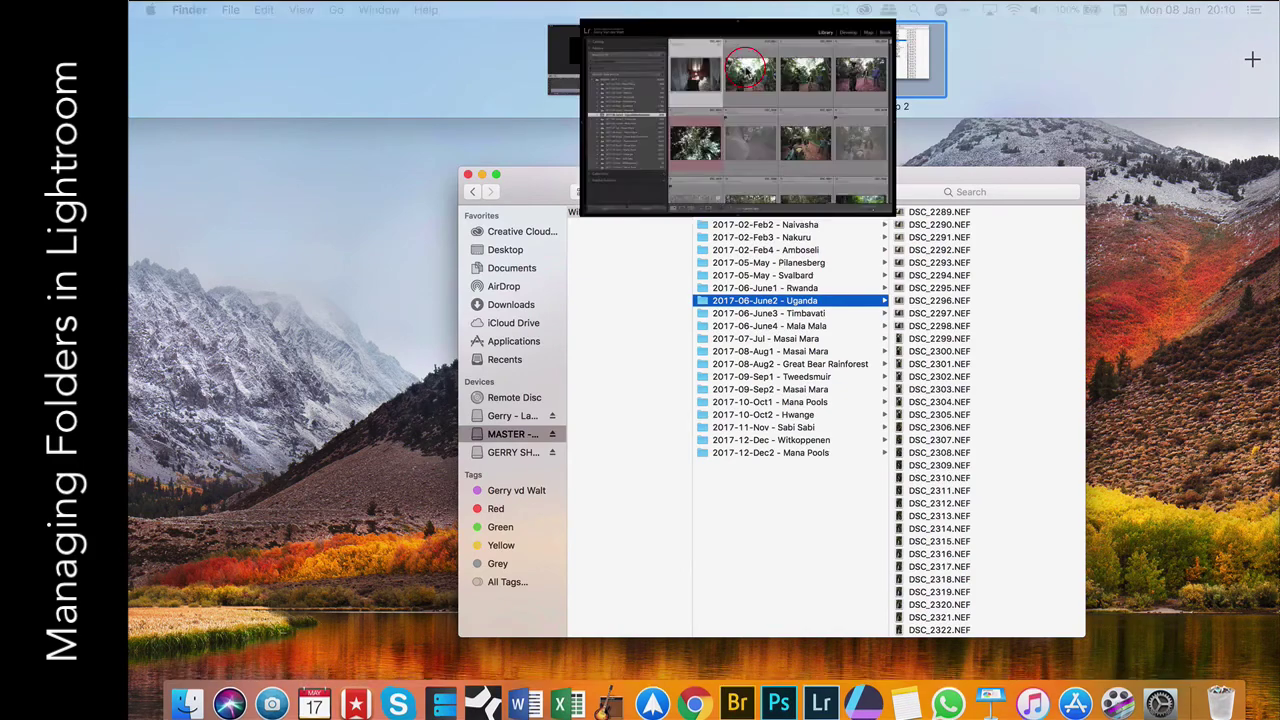
Step: Use Find Missing Folder to relink UgandaWasAwesome to Wildlife - 2017's 2017-06-June2 - Uganda folder
left_click(389, 355)
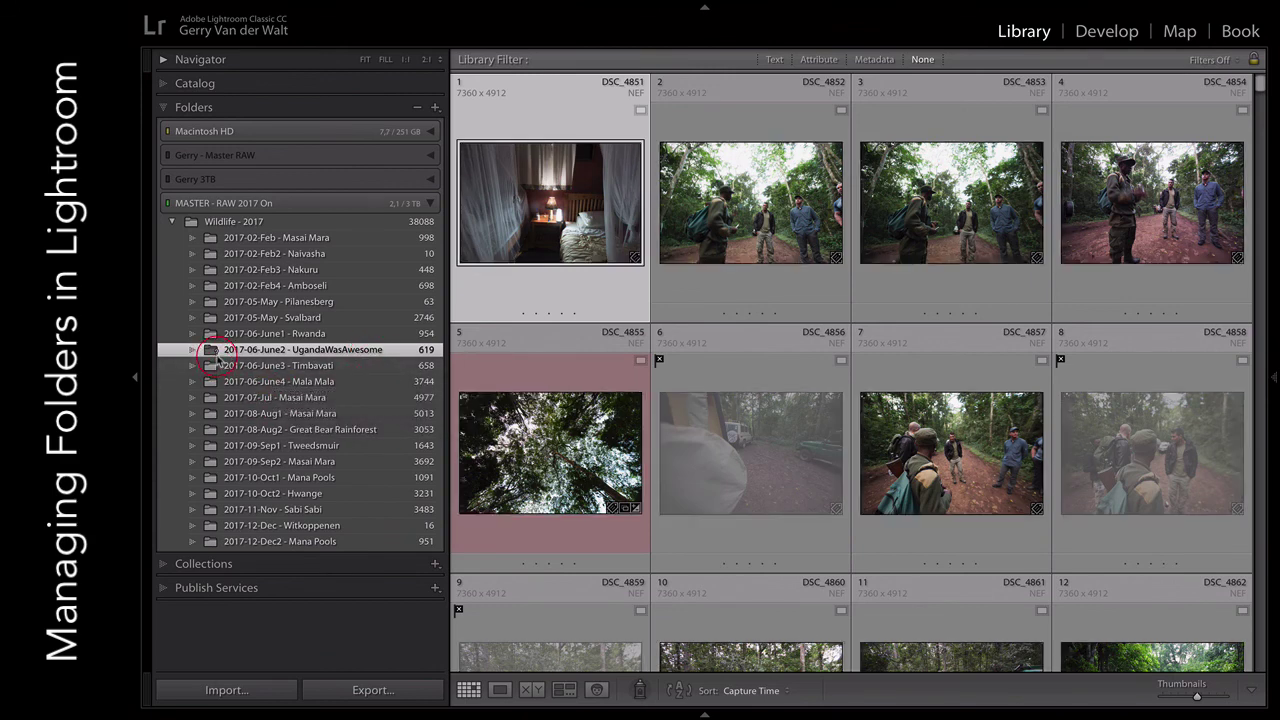
right_click(392, 355)
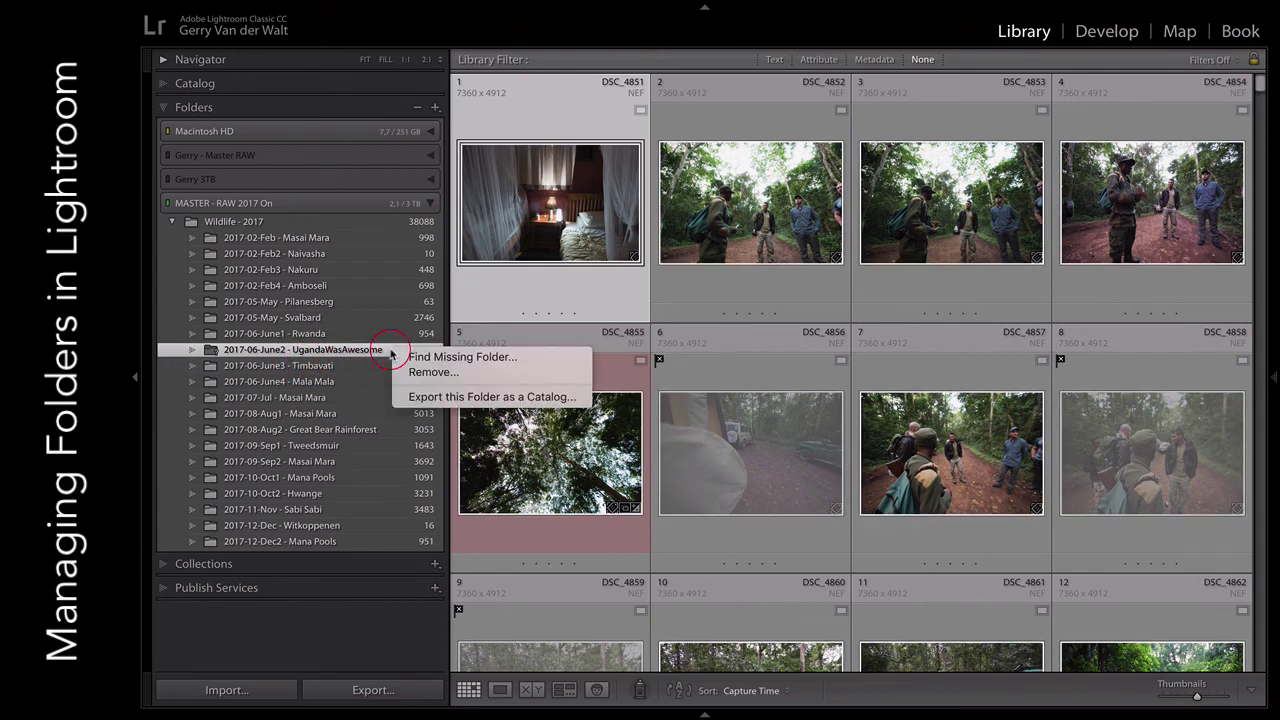
left_click(461, 357)
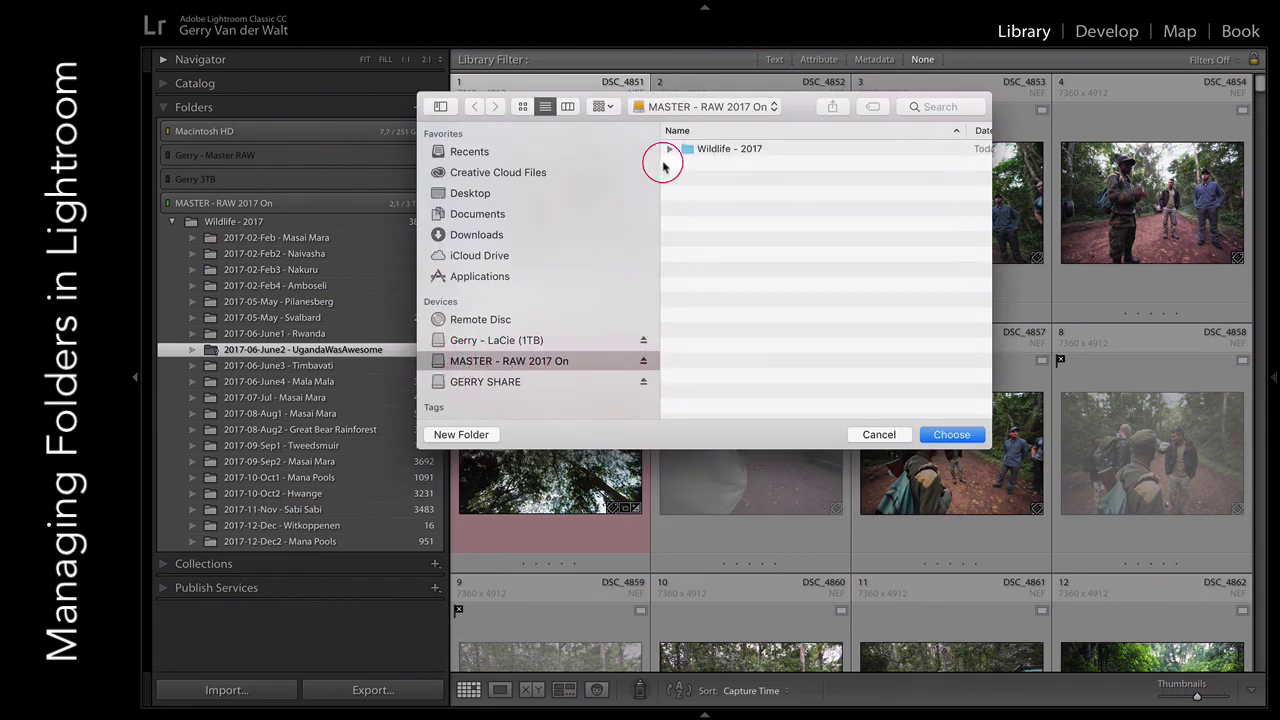
left_click(668, 149)
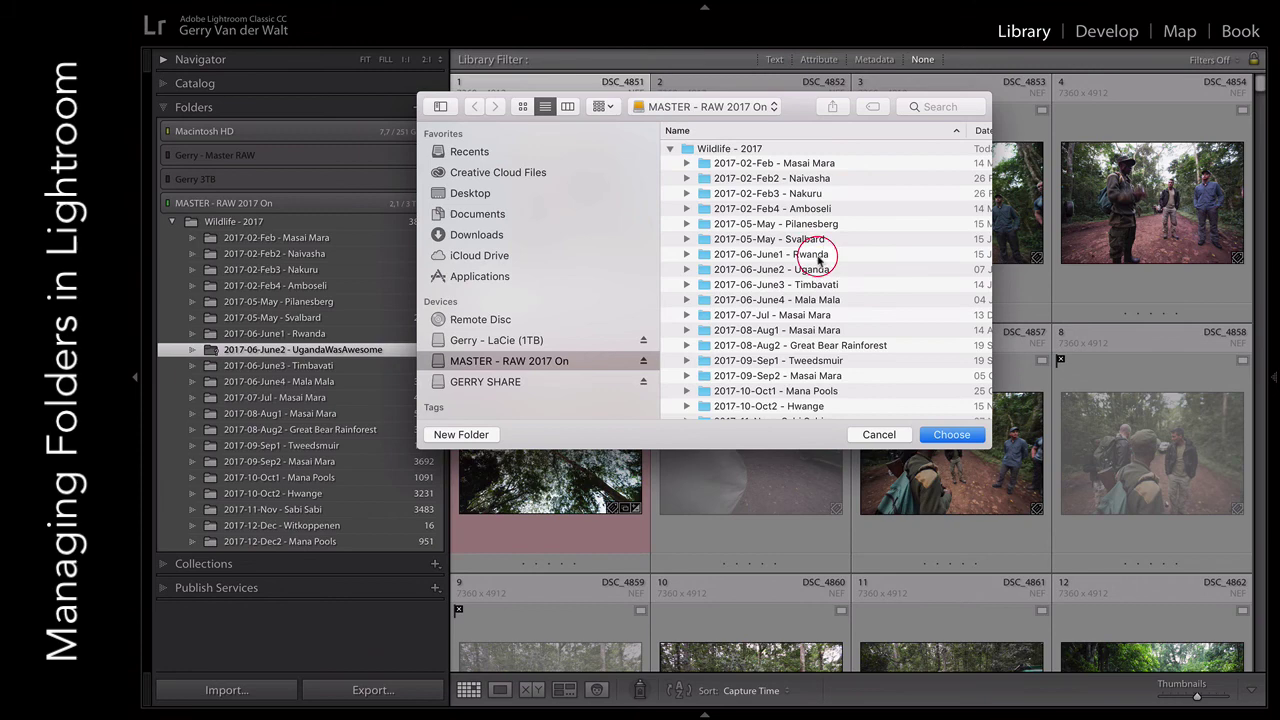
left_click(770, 270)
left_click(965, 441)
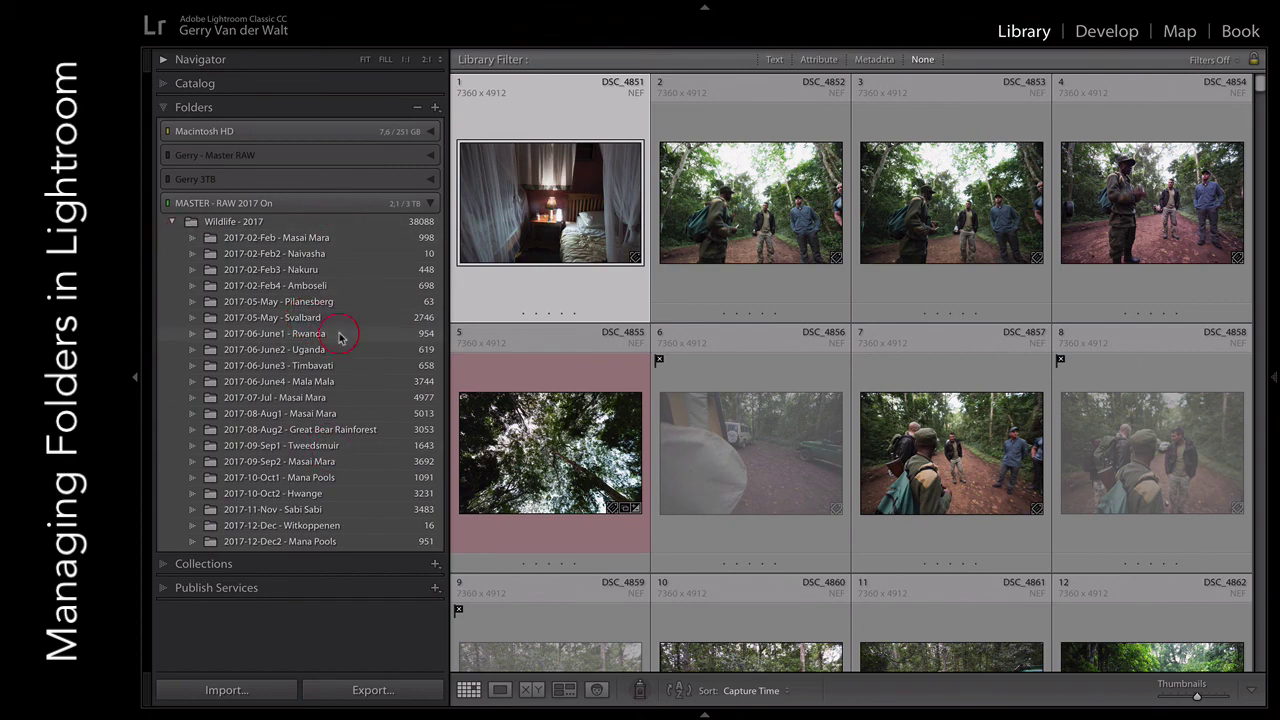
Step: Reveal photo DSC_4864's NEF file in Finder using Show in Finder
scroll(766, 290, "down", 6)
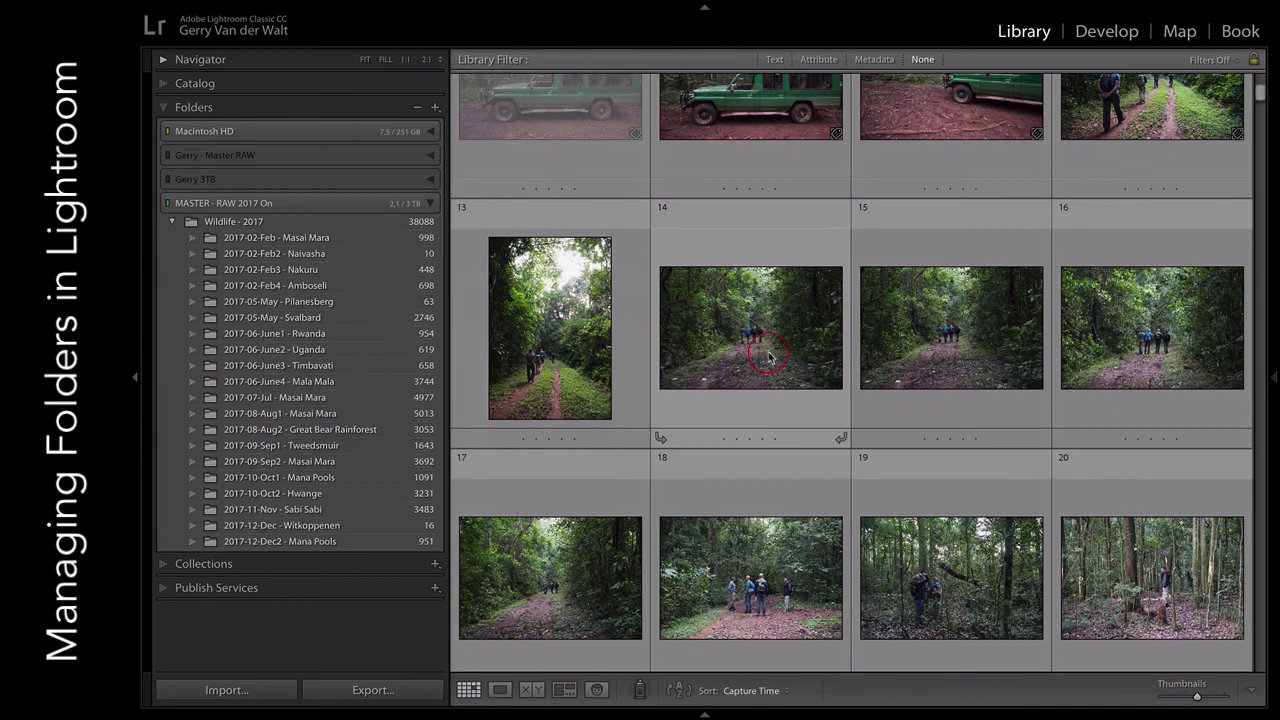
left_click(767, 352)
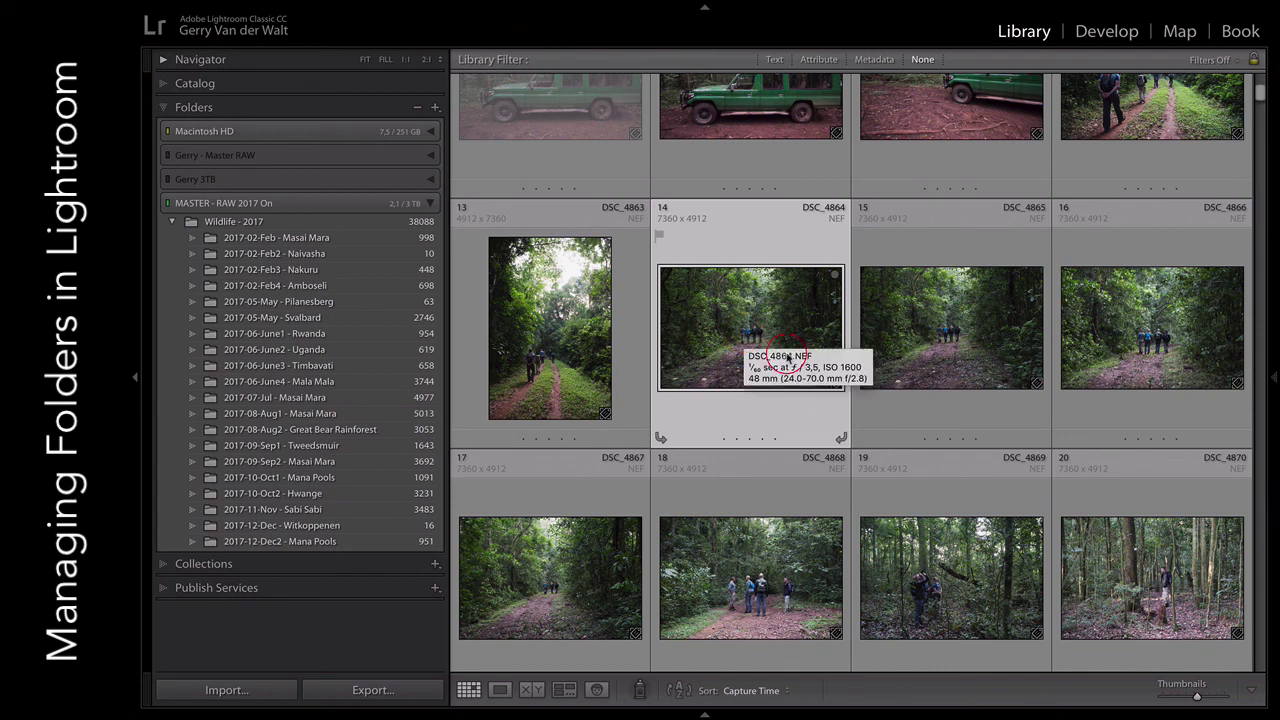
right_click(771, 293)
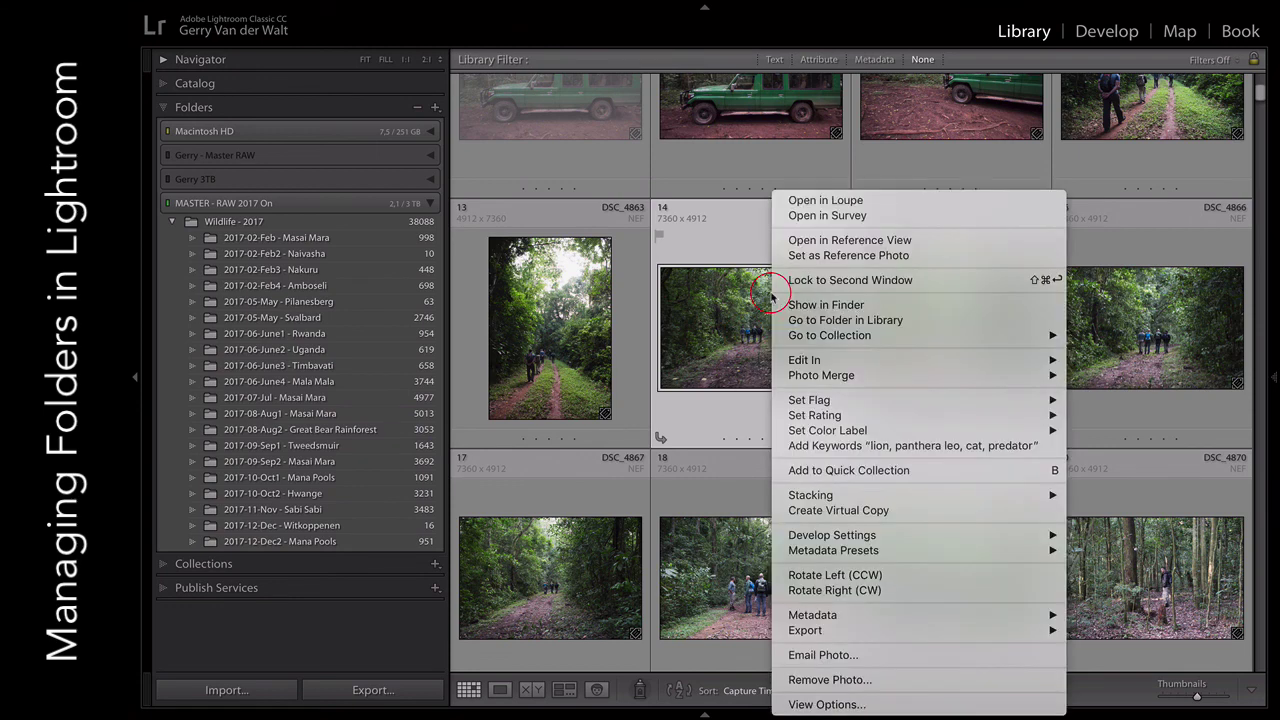
left_click(868, 308)
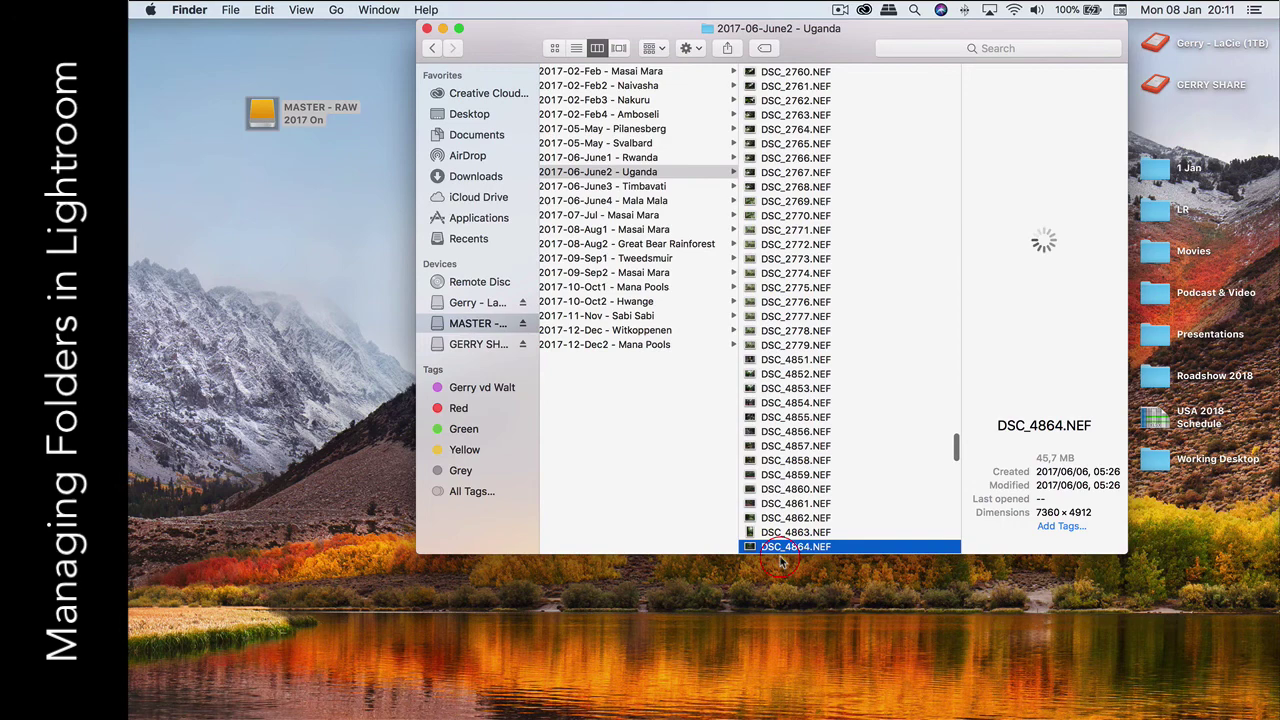
Step: Widen the Finder window and shift it left so the photo preview loads
left_click(797, 548)
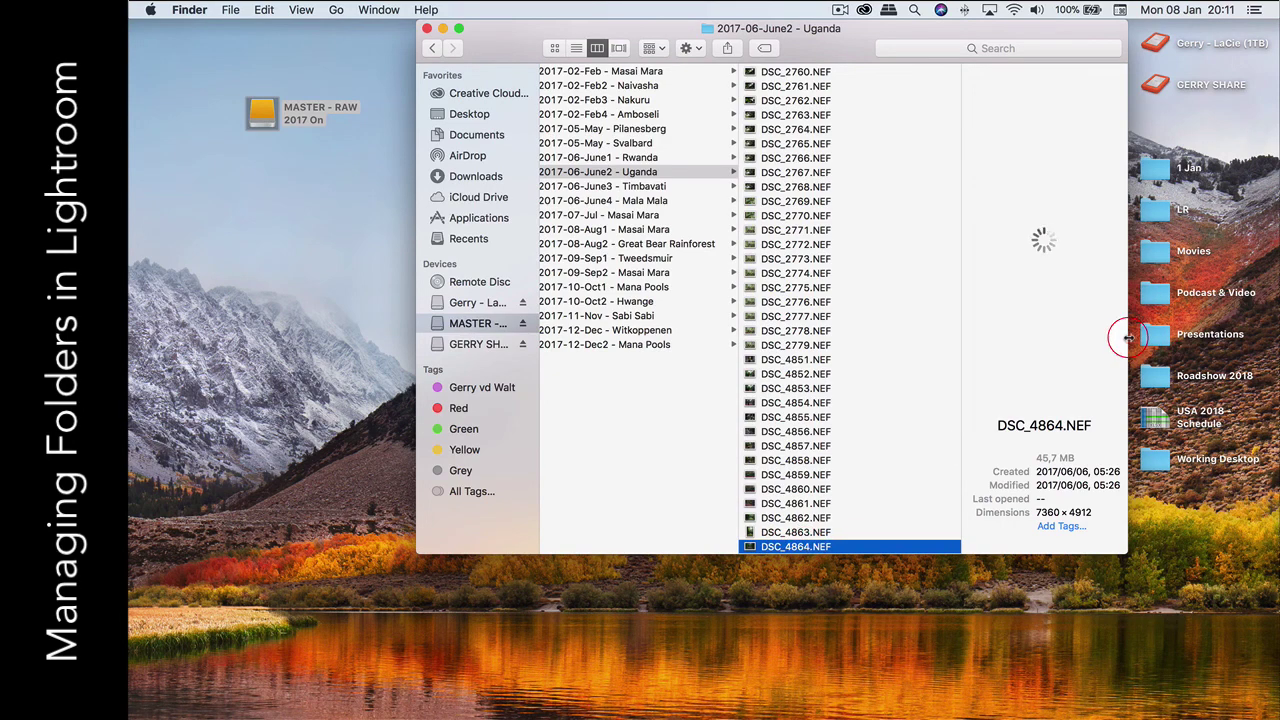
left_click_drag(1127, 337, 1245, 337)
left_click(1152, 172)
left_click_drag(1042, 28, 893, 41)
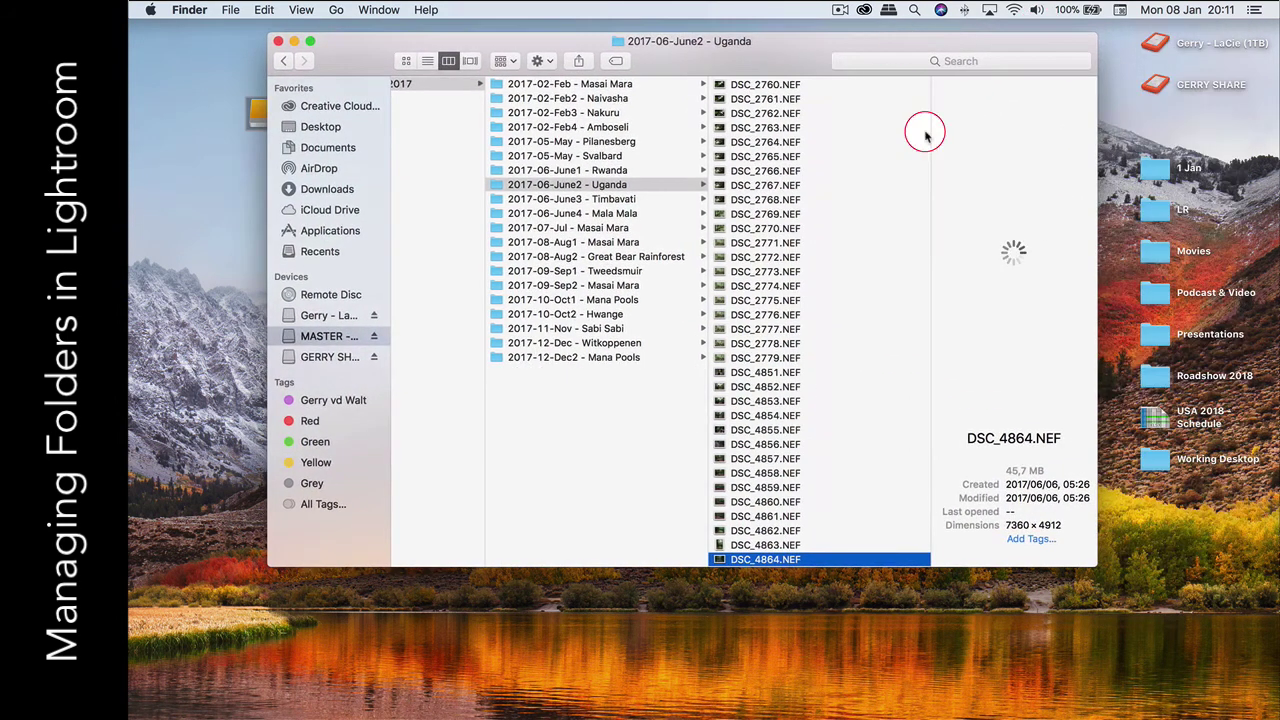
left_click_drag(1096, 262, 1193, 262)
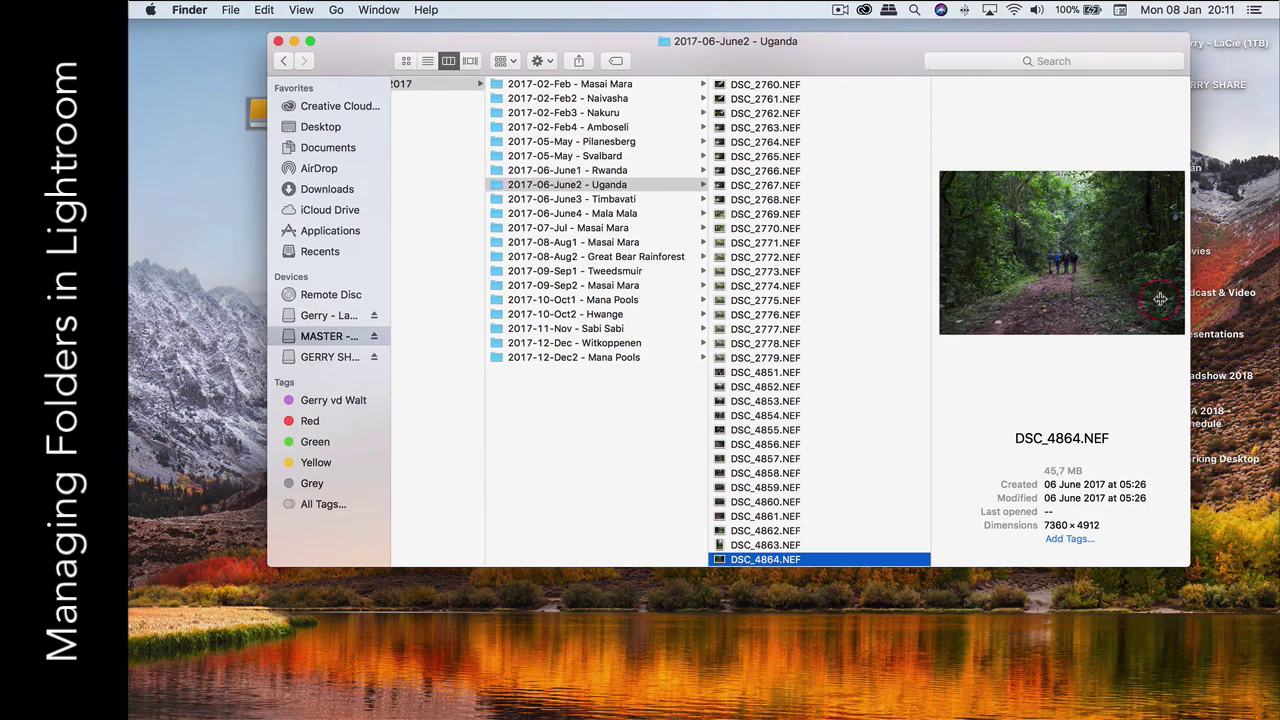
Step: Switch to the Finder desktop and scroll the column view left to reveal Wildlife - 2017
left_click_drag(654, 44, 690, 55)
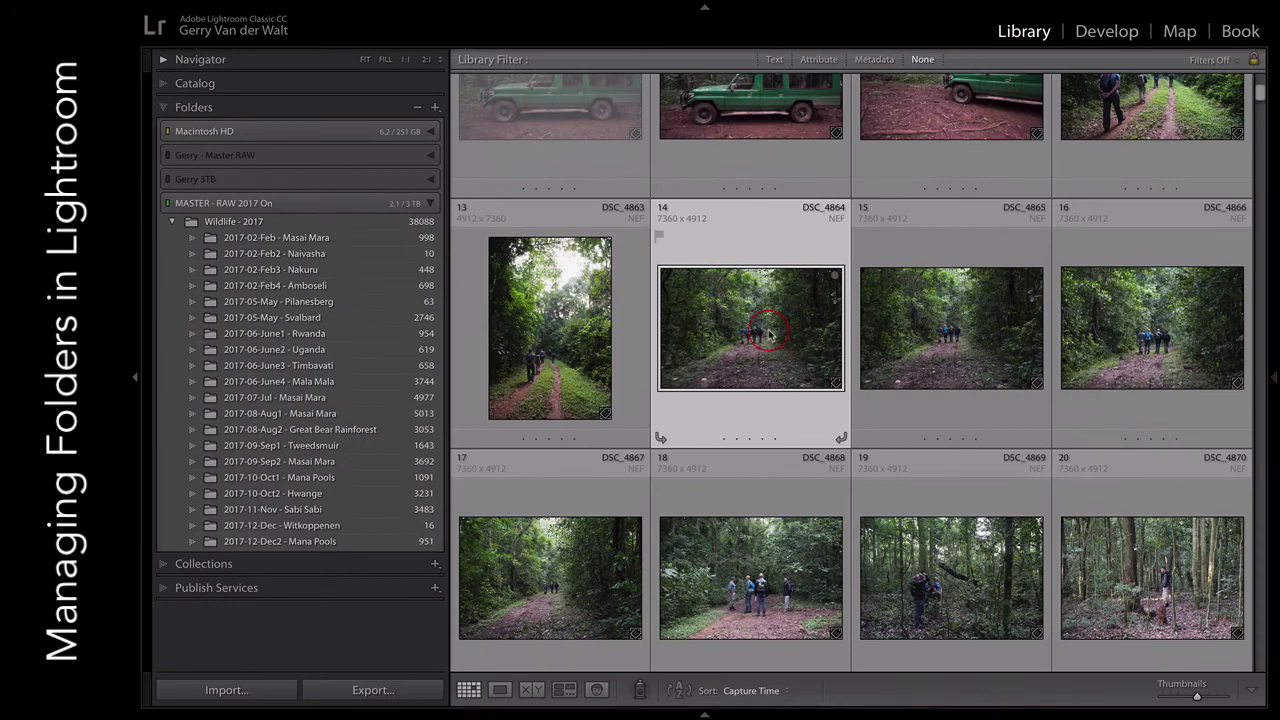
key("ctrl+Up")
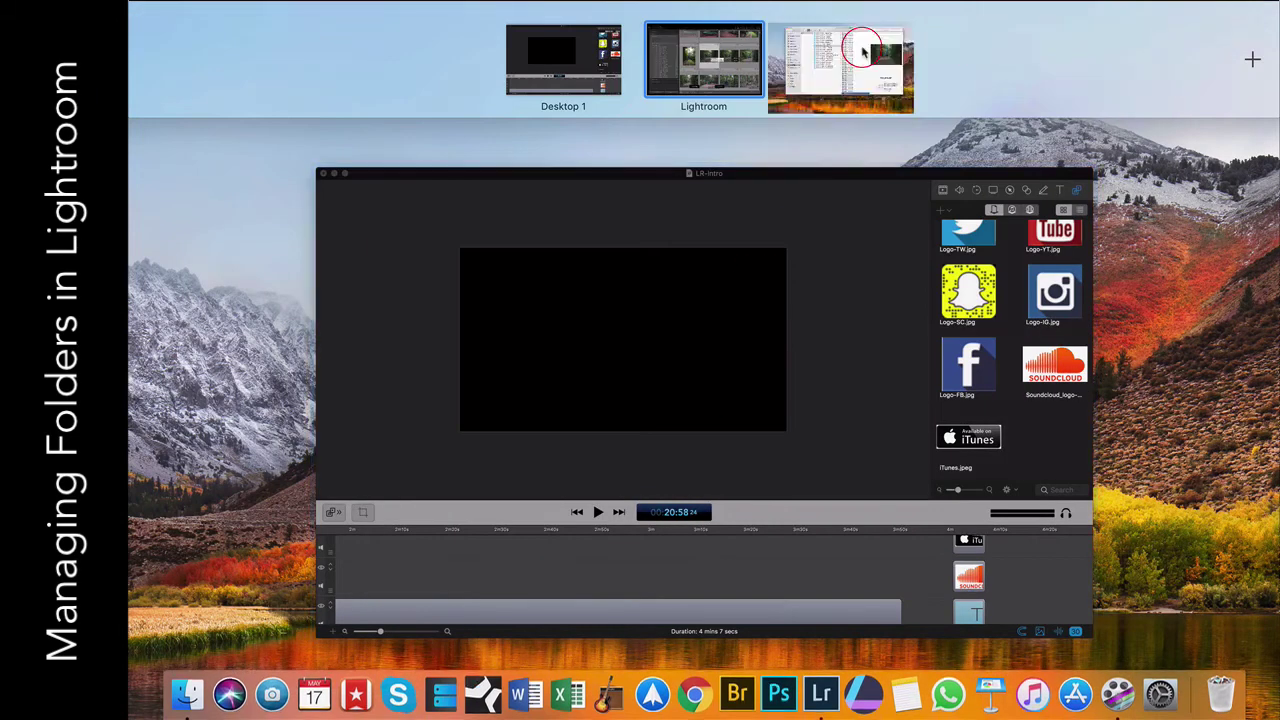
left_click(848, 52)
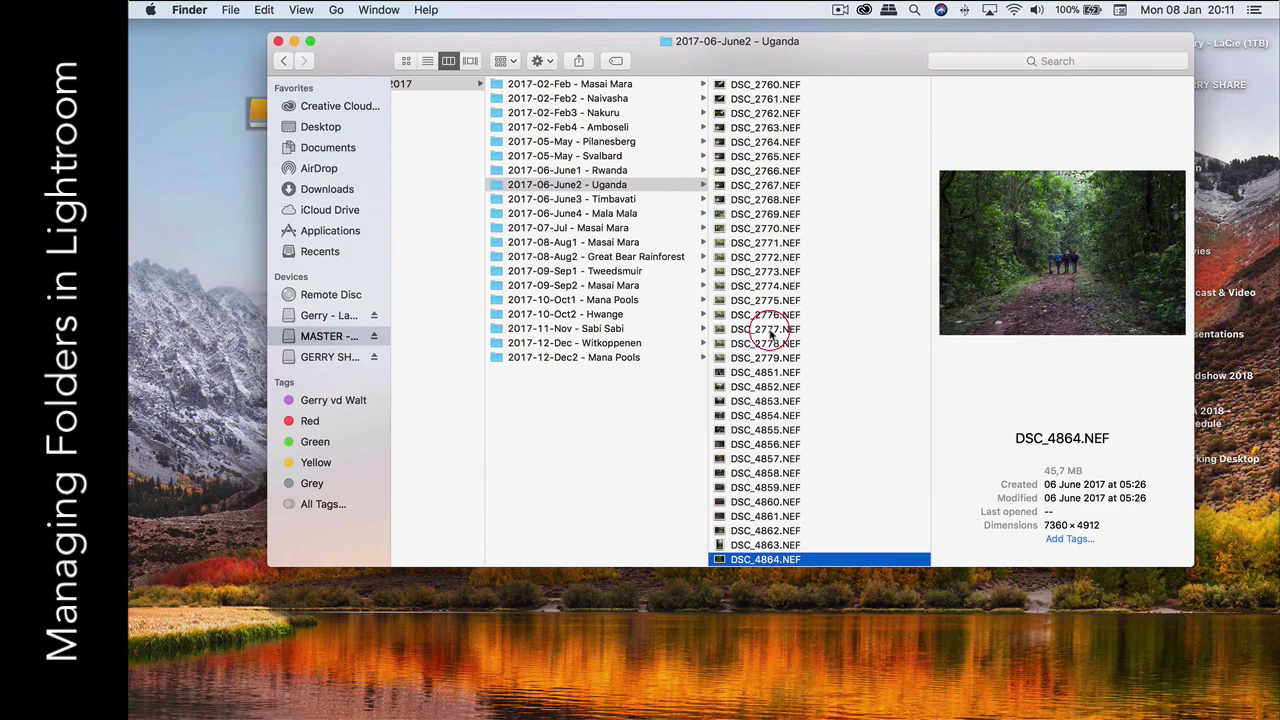
left_click_drag(680, 53, 748, 54)
scroll(643, 290, "left", 3)
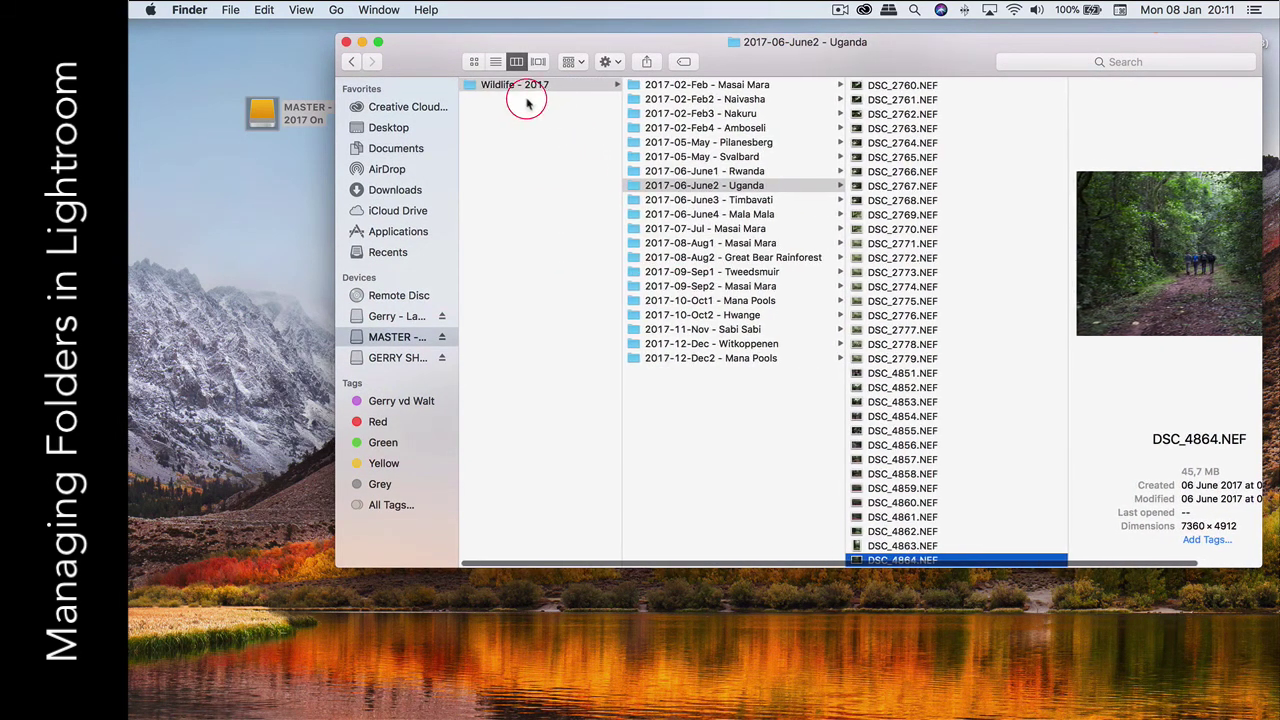
Step: In Finder, create a new folder named 'Wildlife - 2018' at the drive's top level
left_click(491, 143)
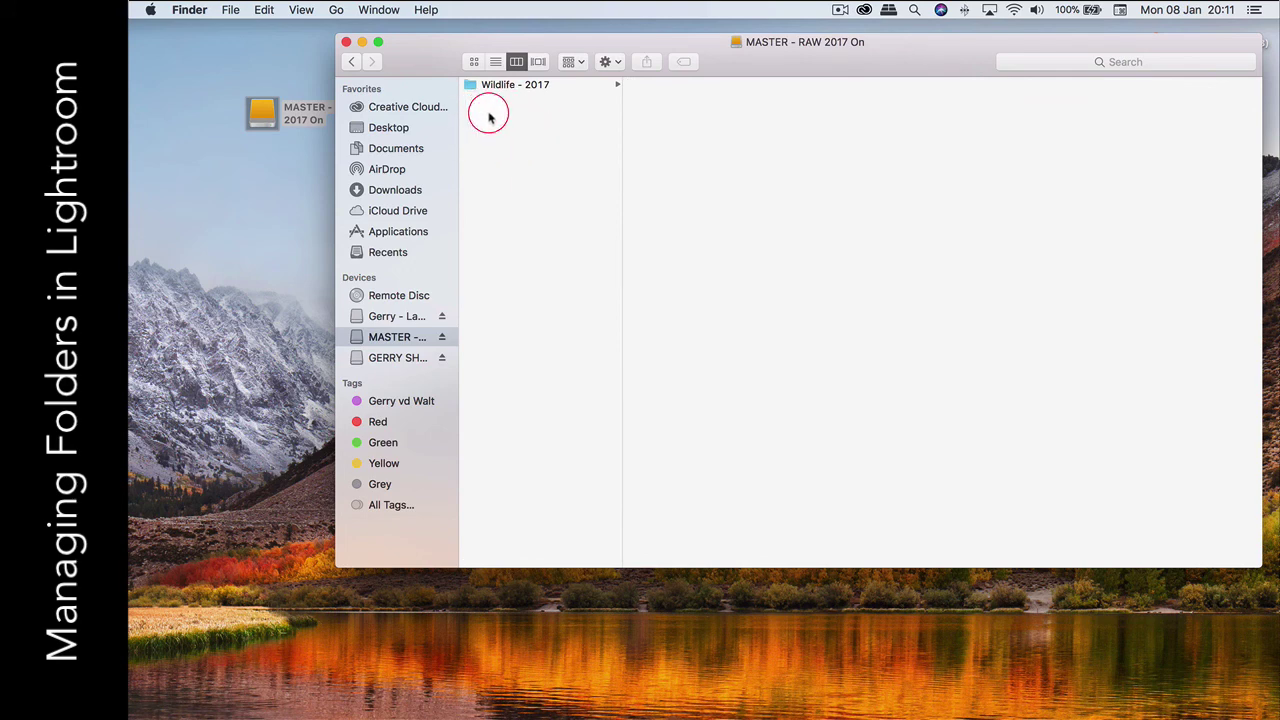
right_click(490, 117)
left_click(514, 120)
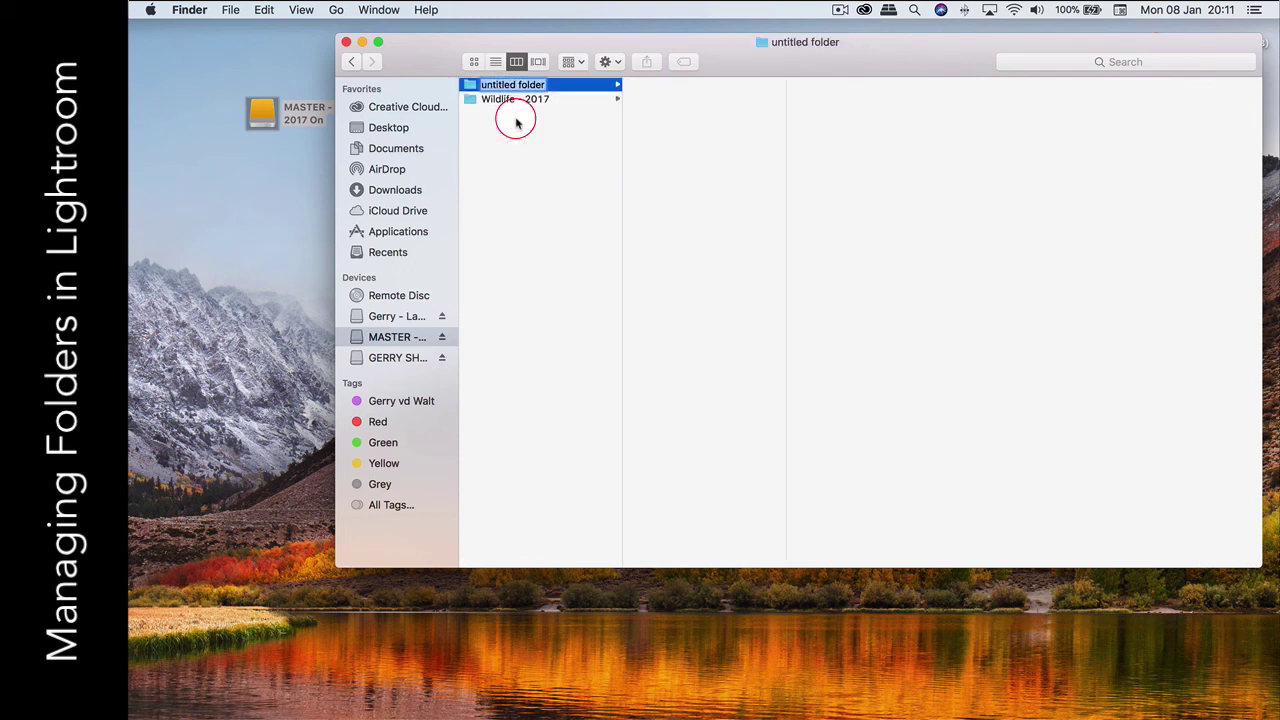
type("W")
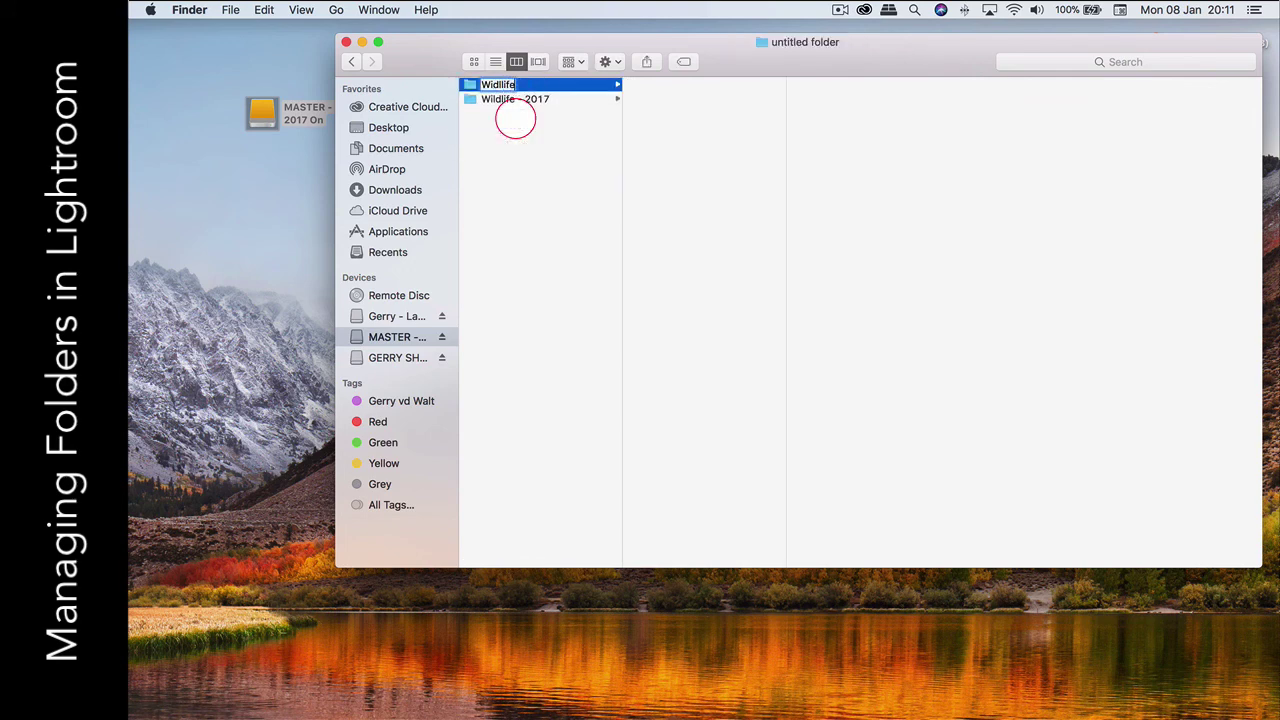
type("idlif")
key("BackSpace")
key("BackSpace")
key("BackSpace")
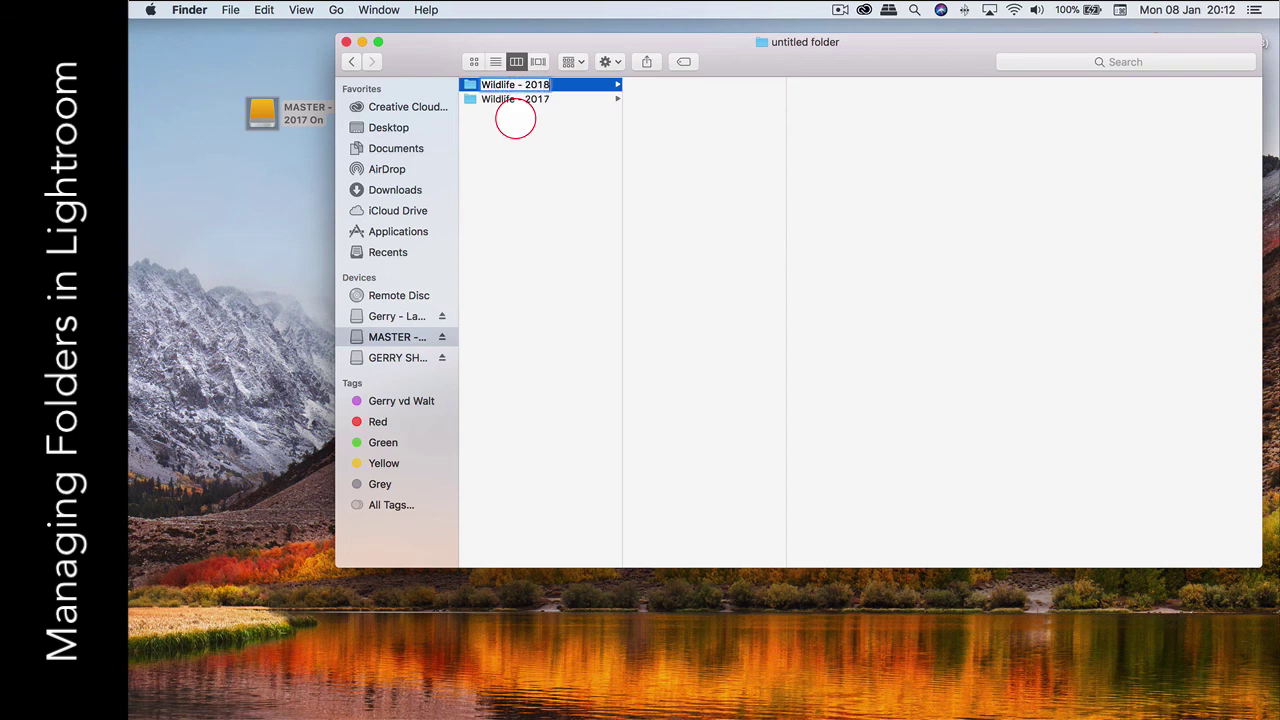
type("life - 2018")
key("Return")
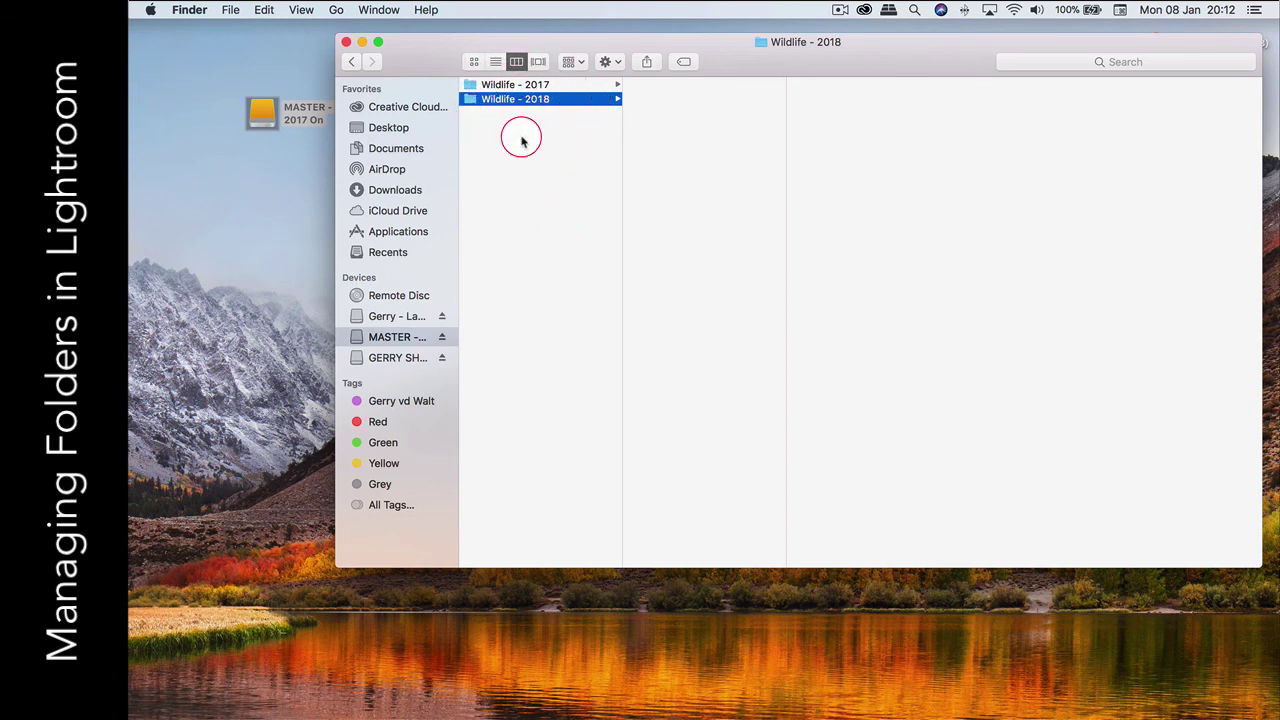
Step: Return to the Lightroom desktop and collapse the Wildlife - 2017 folder
key("ctrl+Up")
left_click(700, 68)
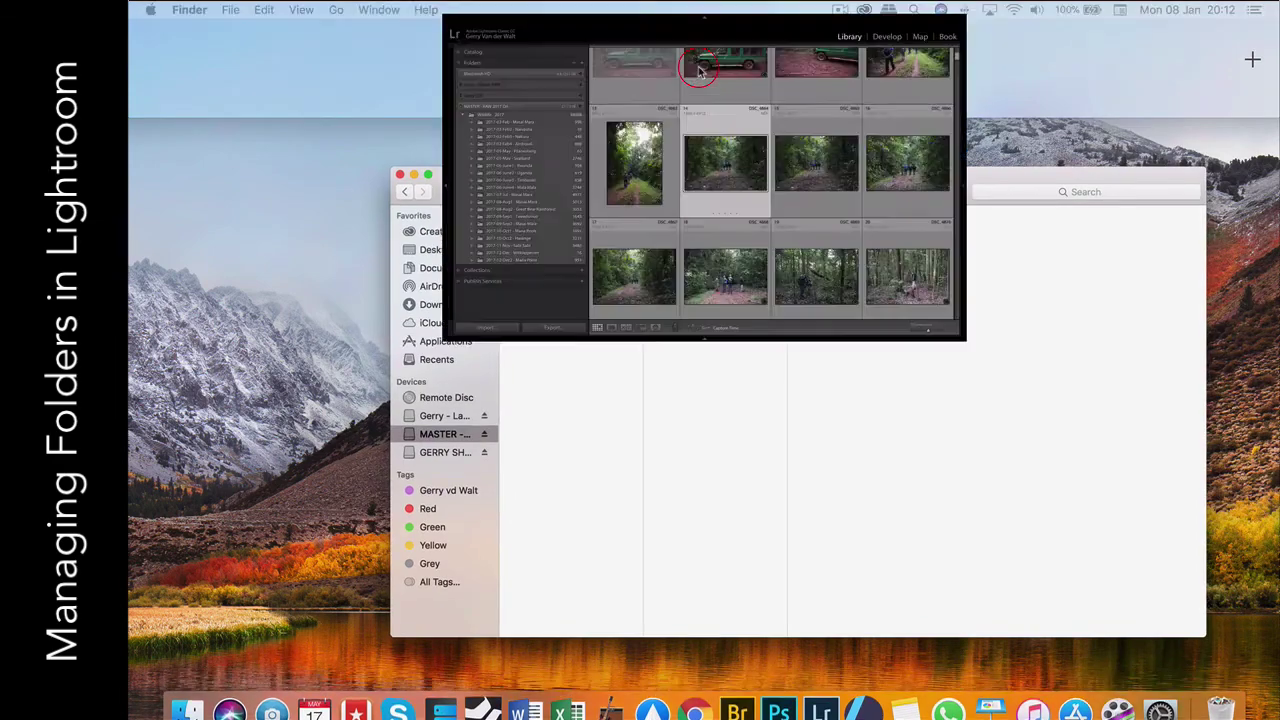
left_click(173, 222)
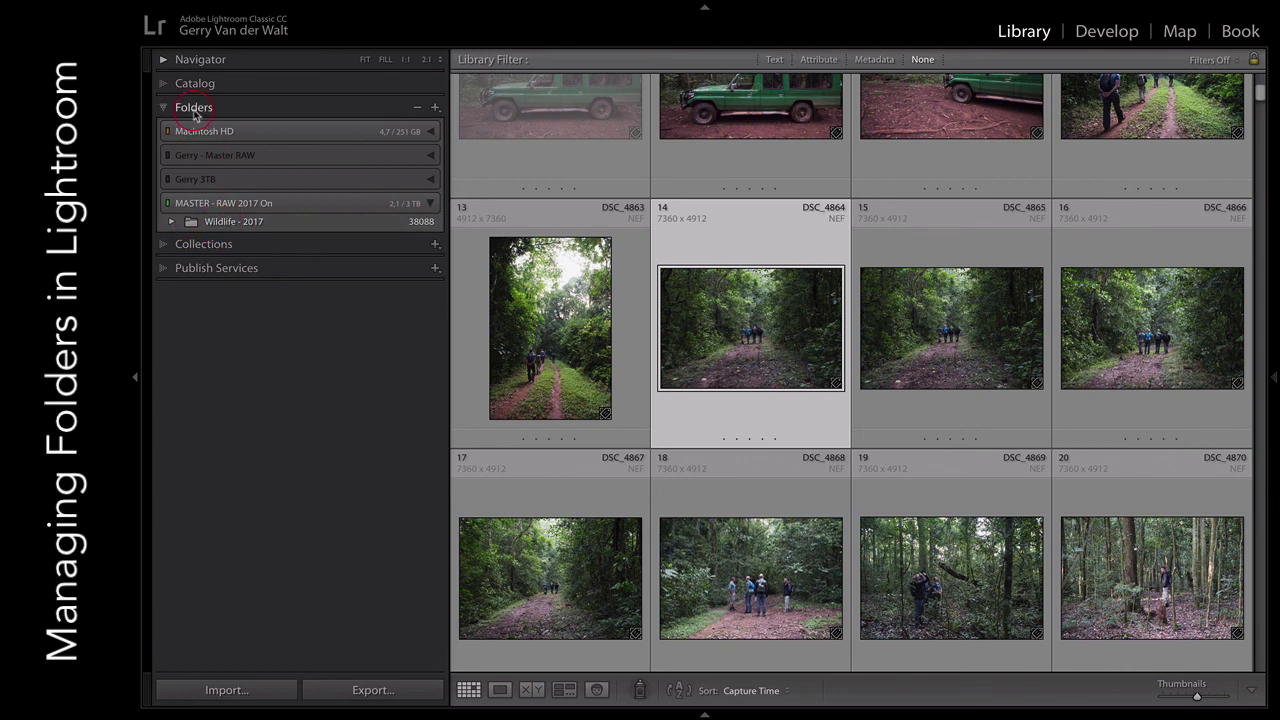
Step: Use Add Folder to bring the existing Wildlife - 2018 folder into the Lightroom catalog
left_click(435, 109)
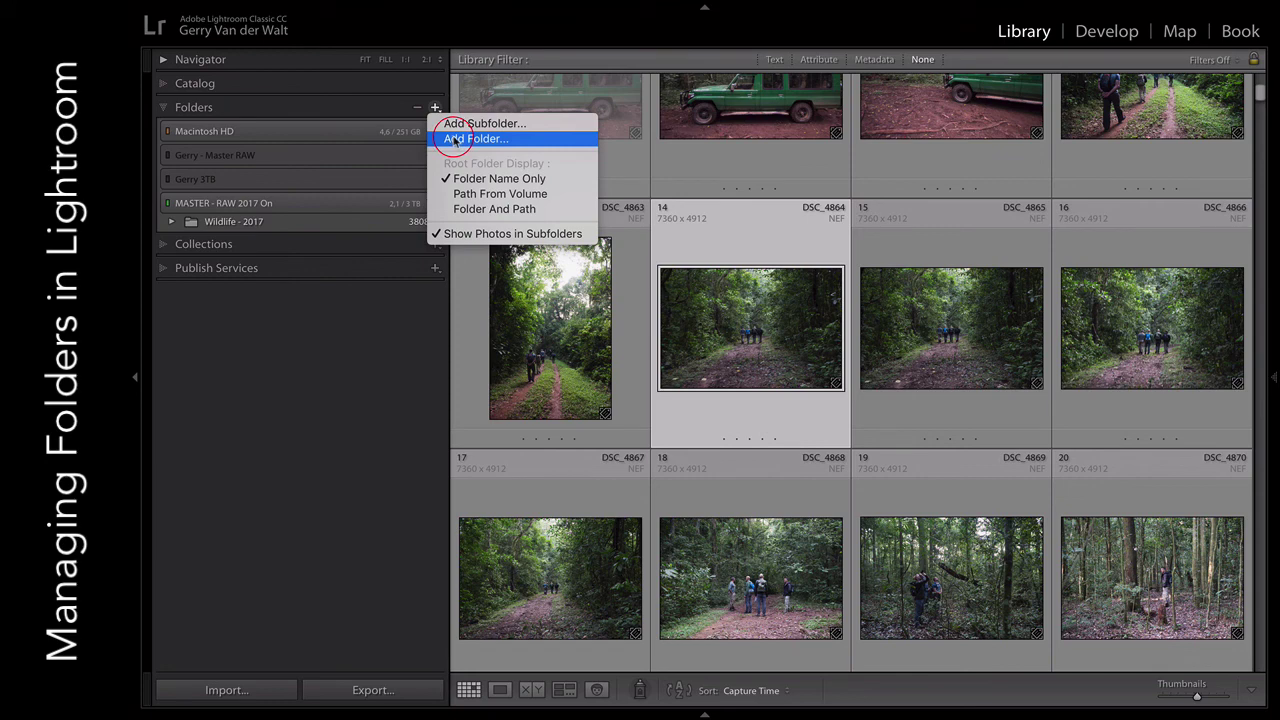
left_click(455, 140)
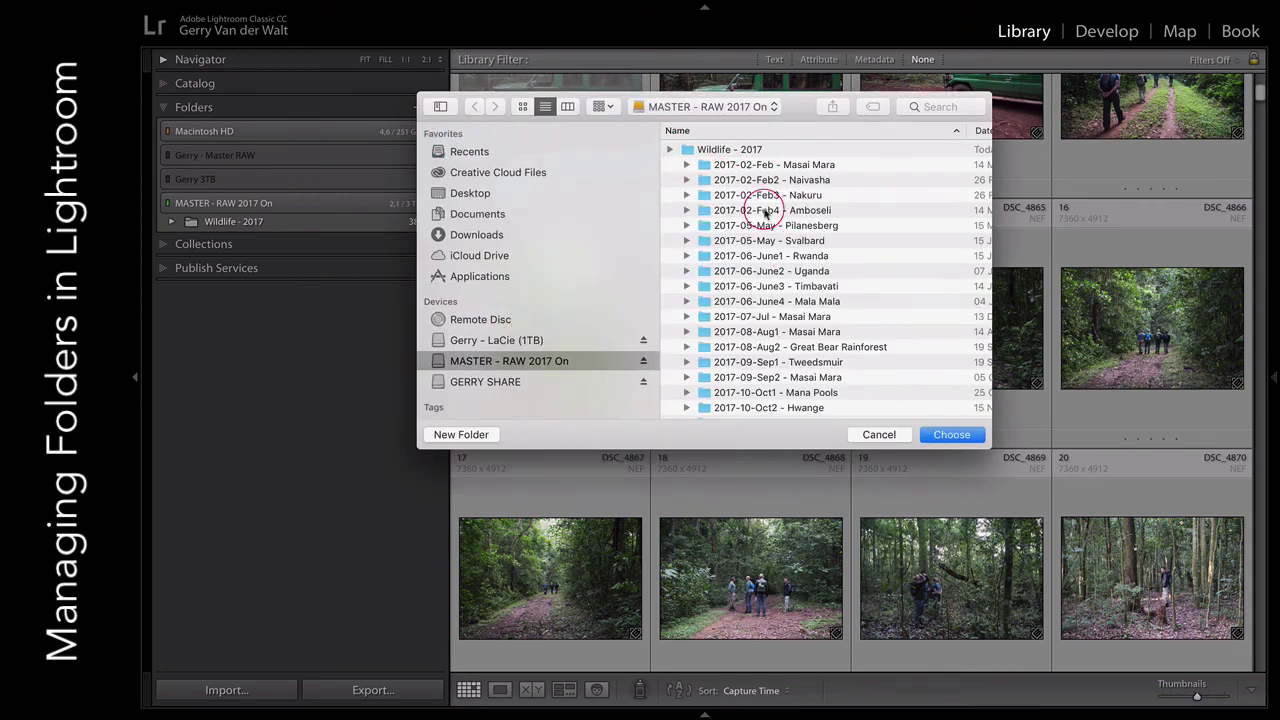
scroll(770, 208, "down", 5)
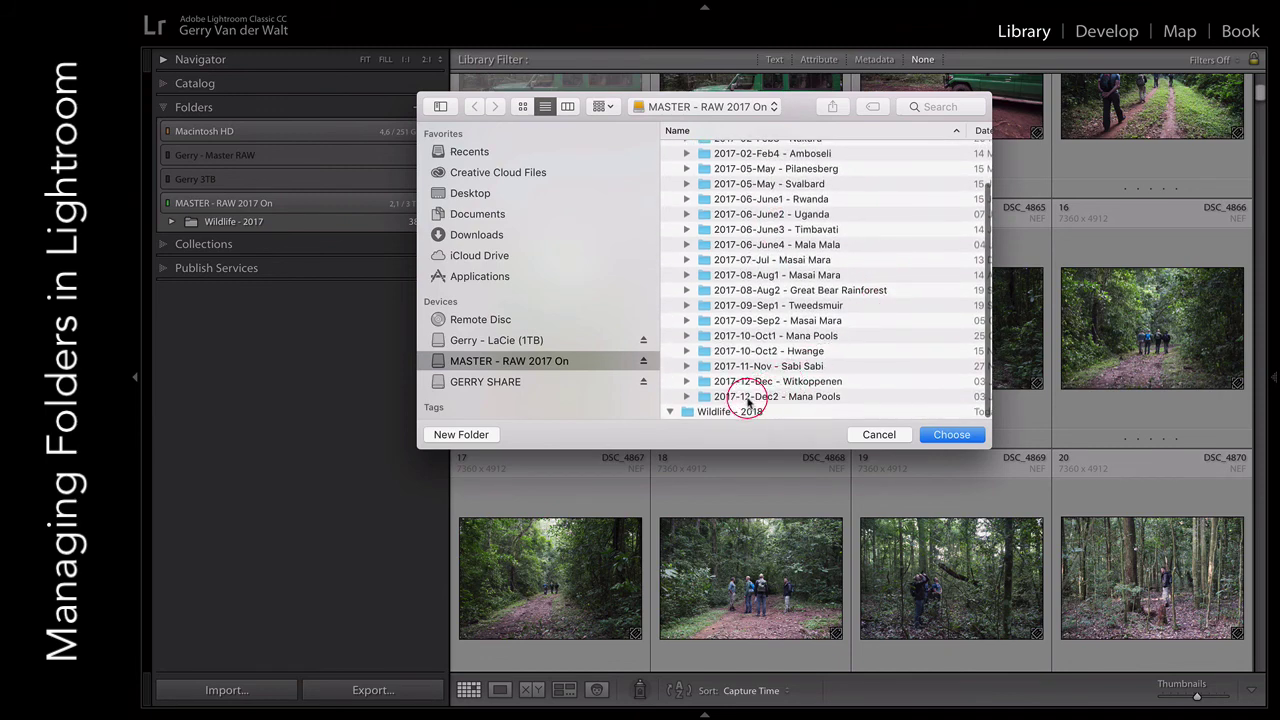
left_click(715, 412)
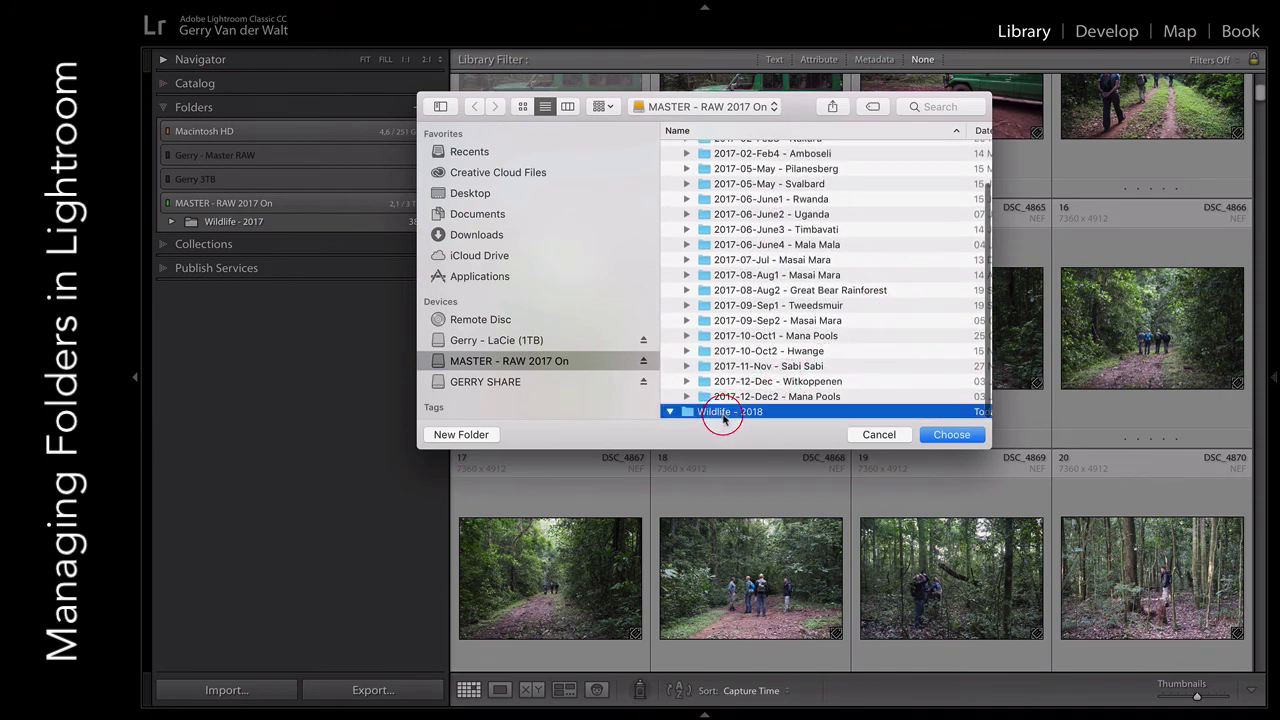
left_click(952, 437)
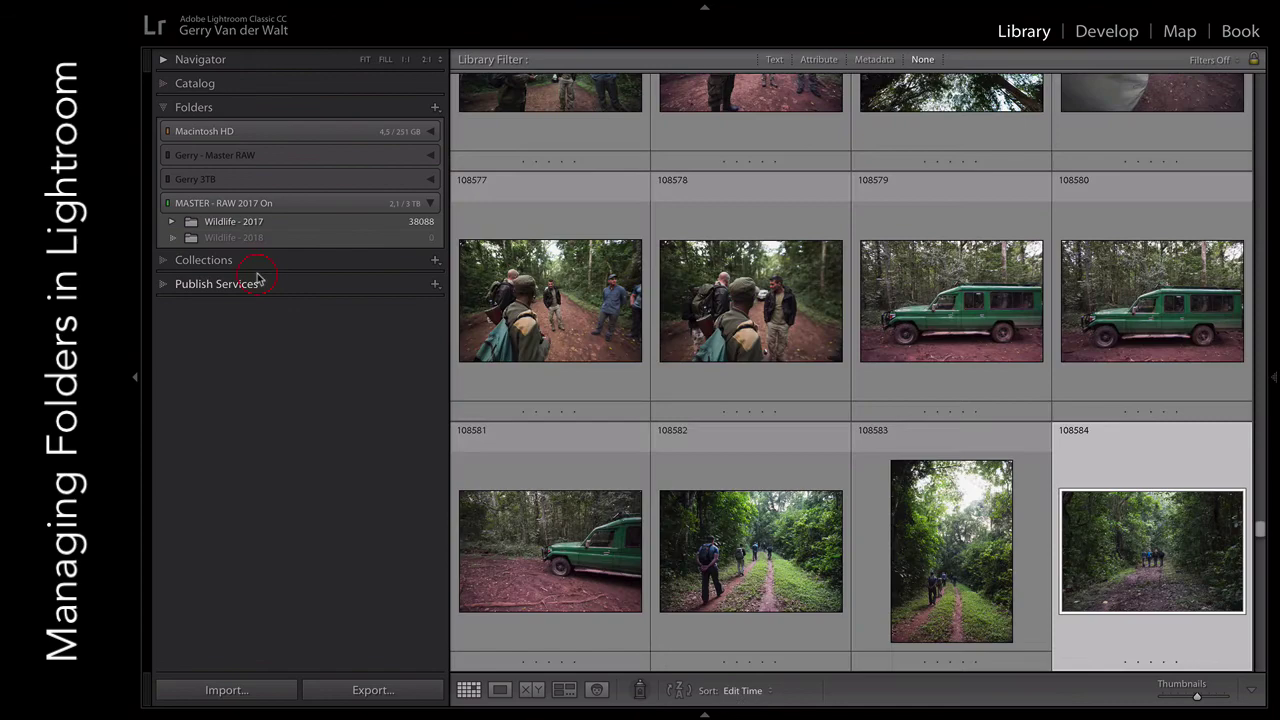
left_click(212, 238)
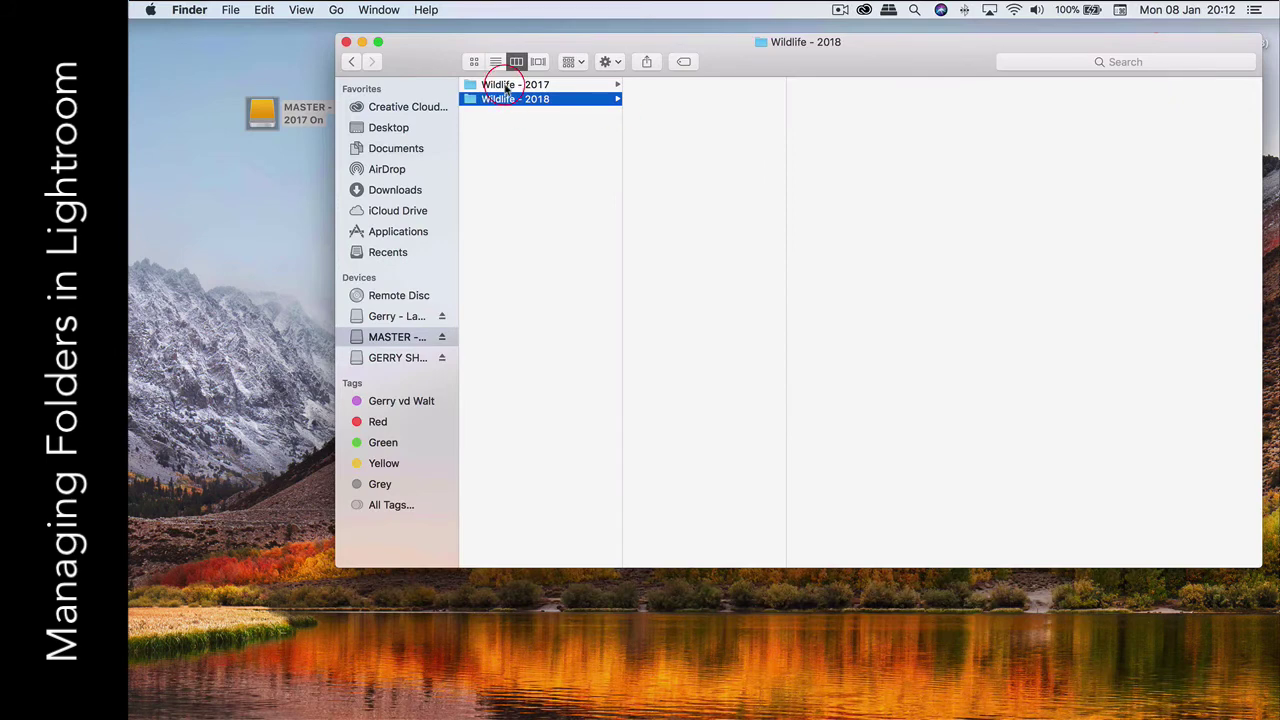
Step: Check in Finder that Wildlife - 2018 is empty, then expand Wildlife - 2017 and view Wildlife - 2018 in Lightroom
left_click(592, 86)
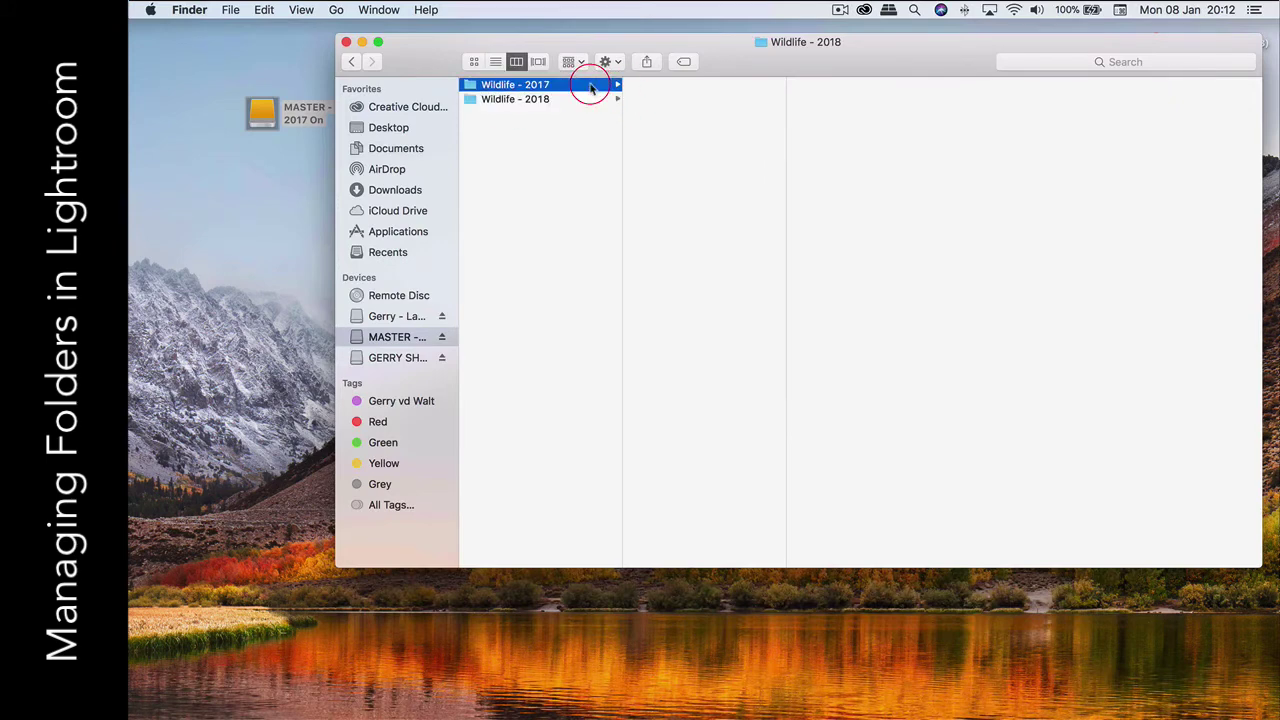
left_click(515, 99)
key("ctrl+Up")
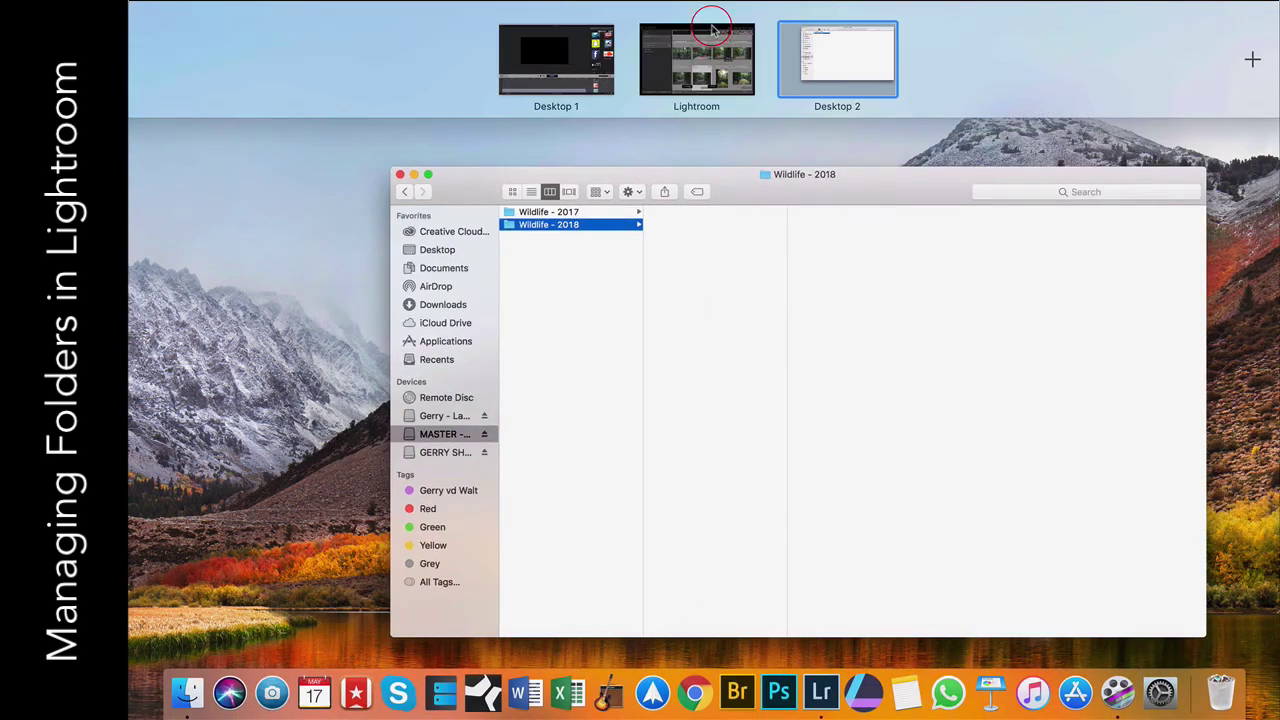
left_click(700, 50)
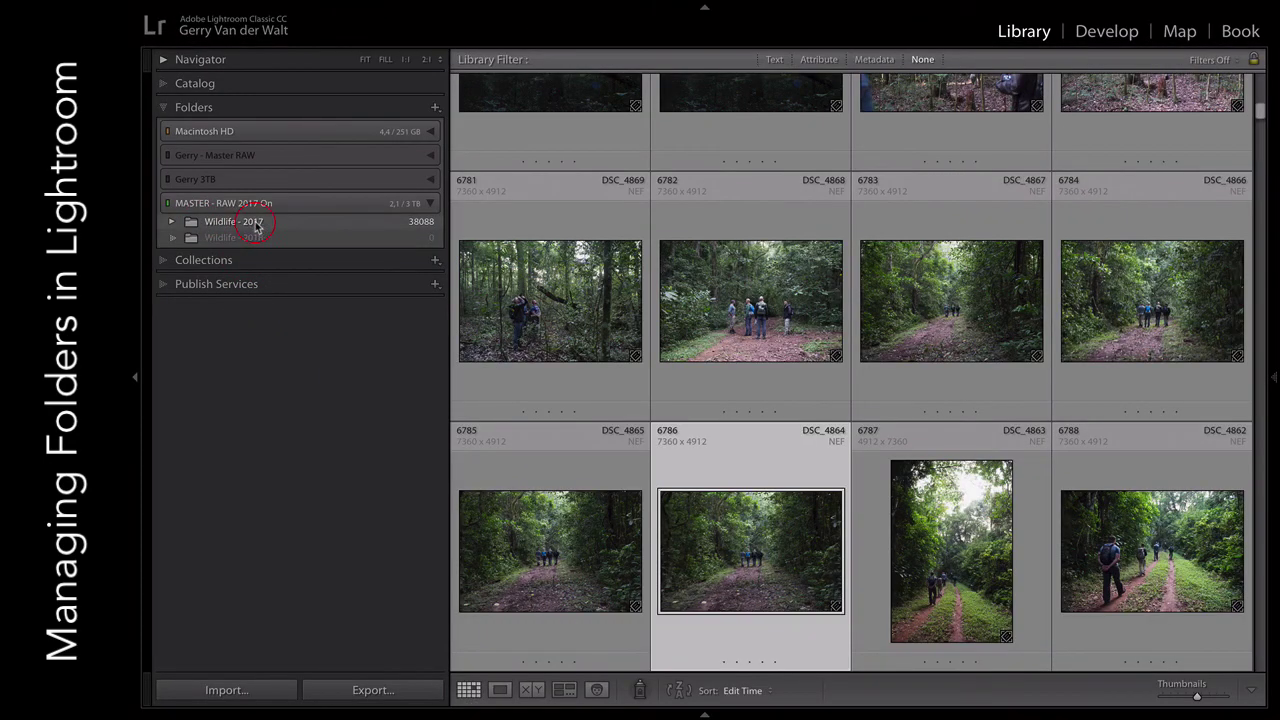
left_click(172, 227)
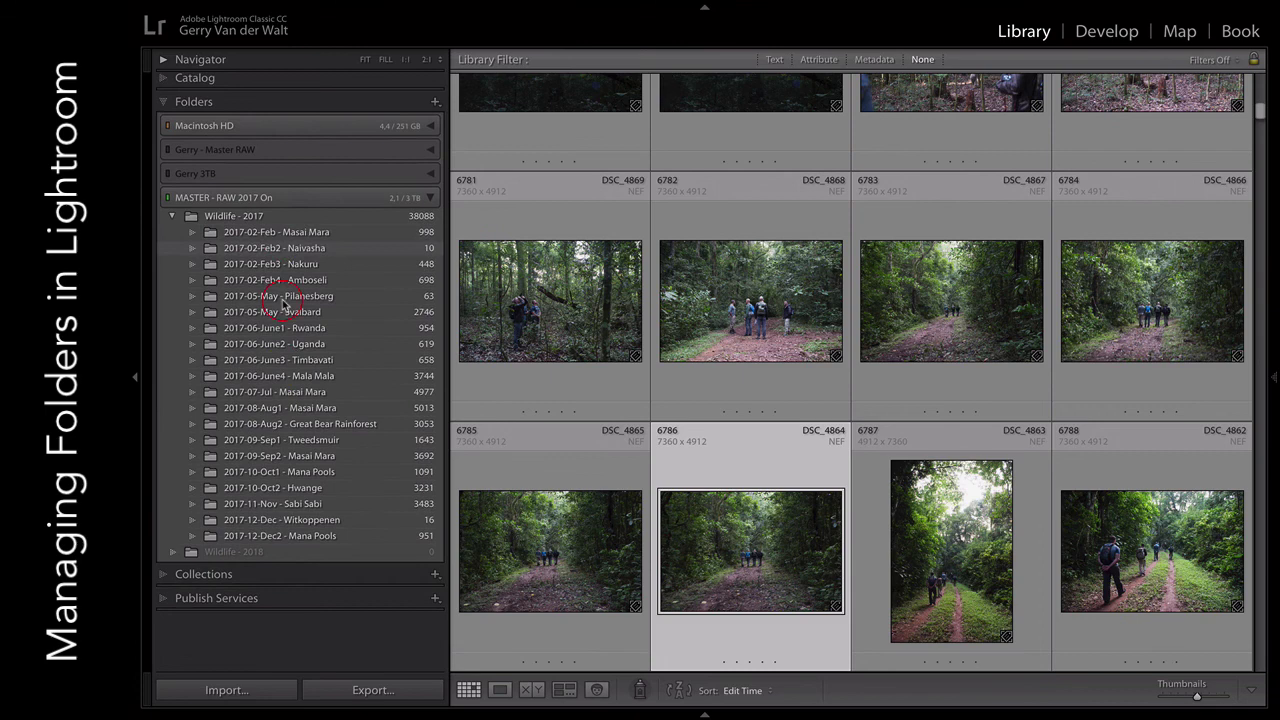
left_click(283, 560)
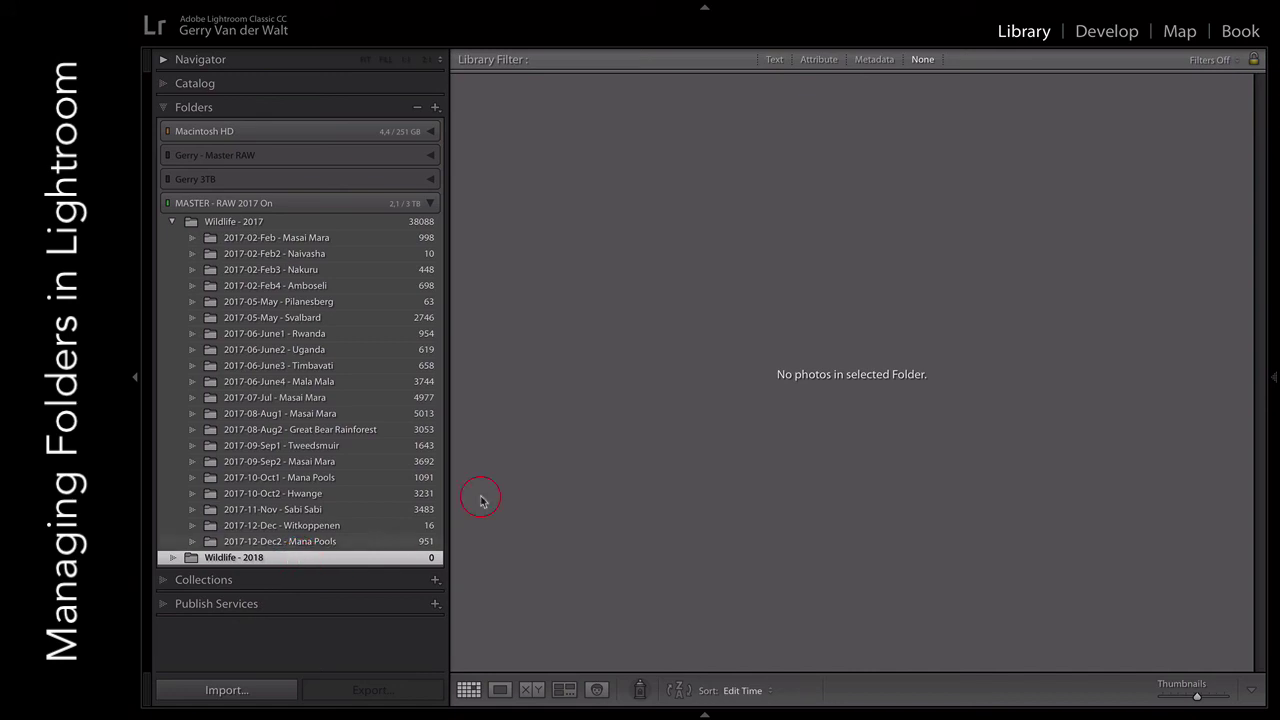
Step: Collapse Wildlife - 2017 and browse the Add Folder chooser into Wildlife - 2018
left_click(171, 223)
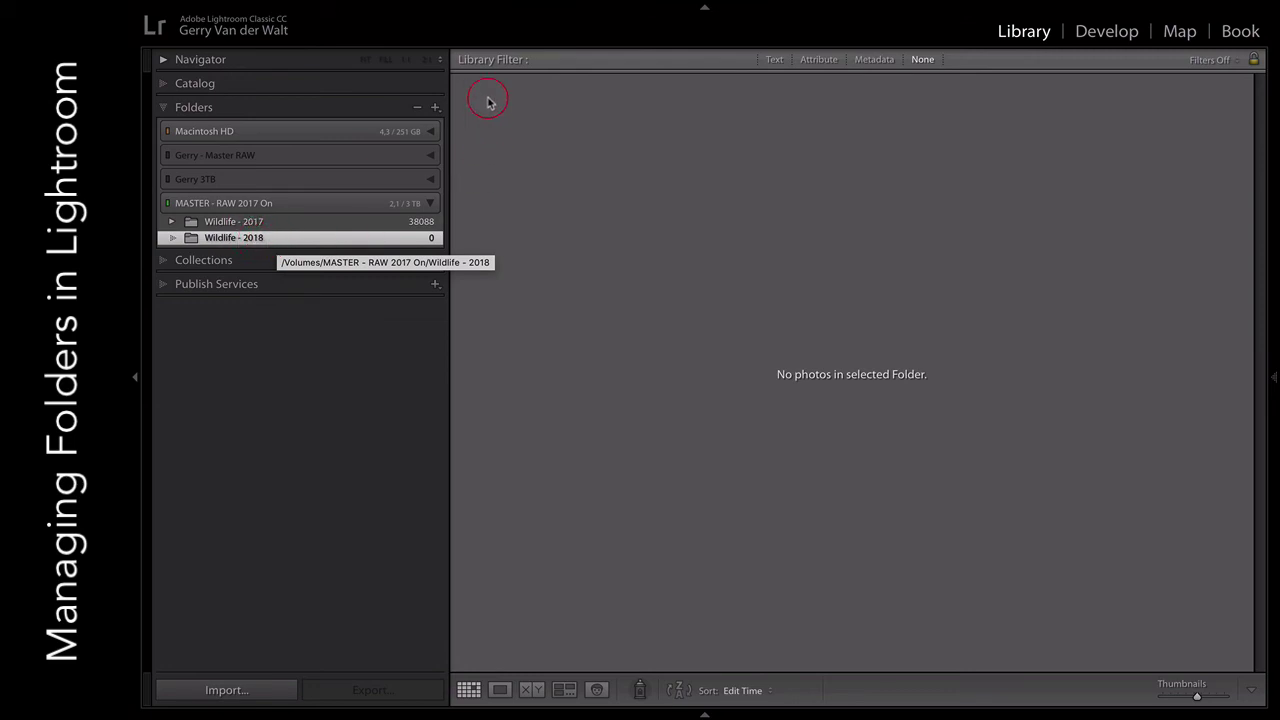
left_click(435, 107)
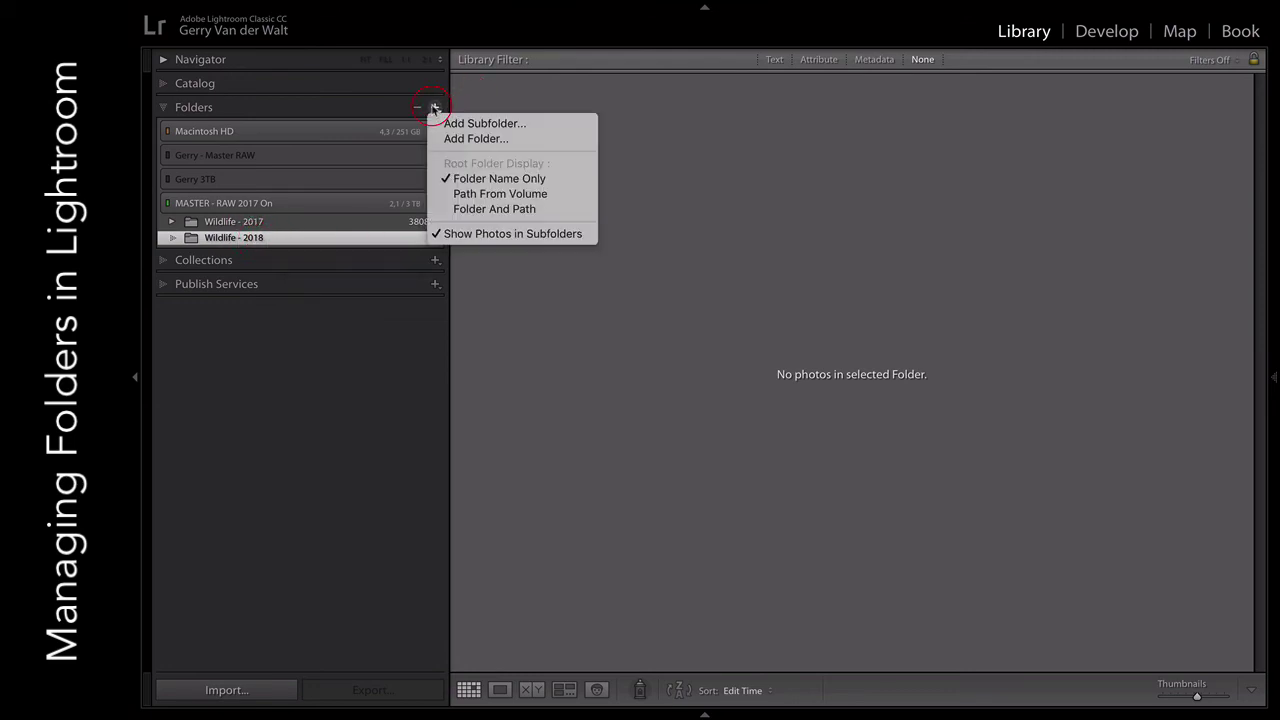
left_click(478, 138)
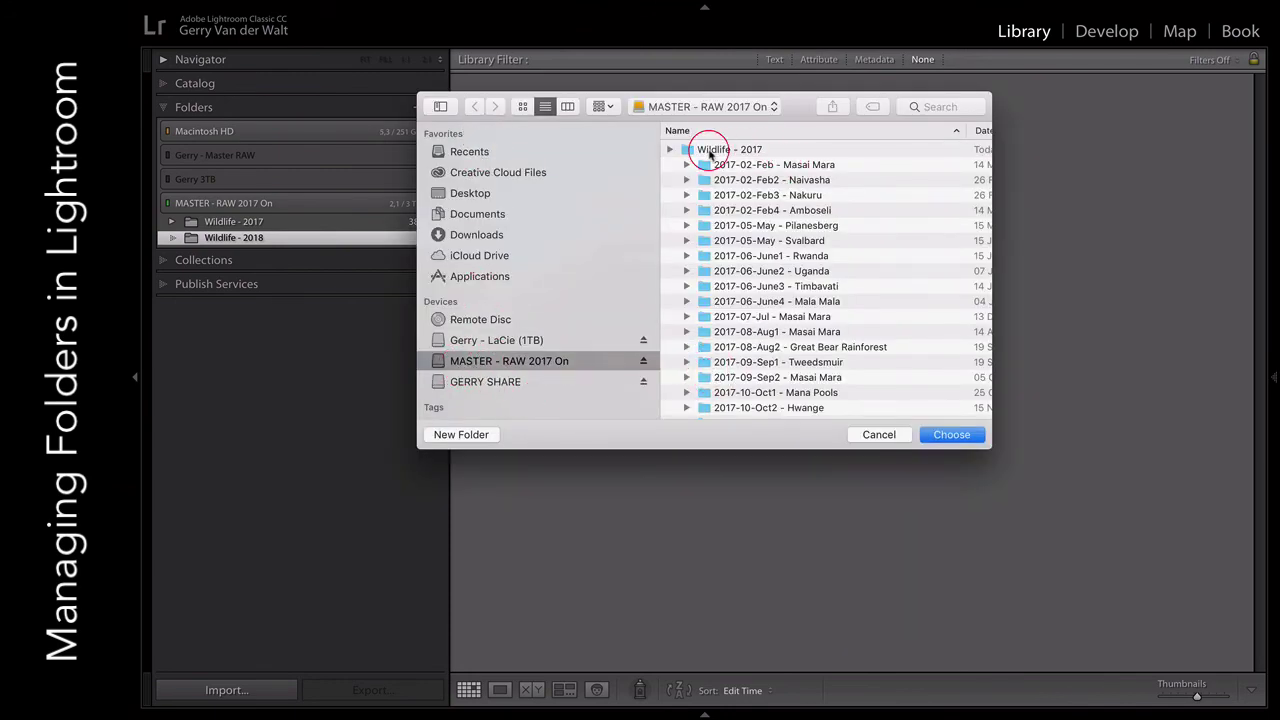
left_click(668, 151)
left_click(669, 164)
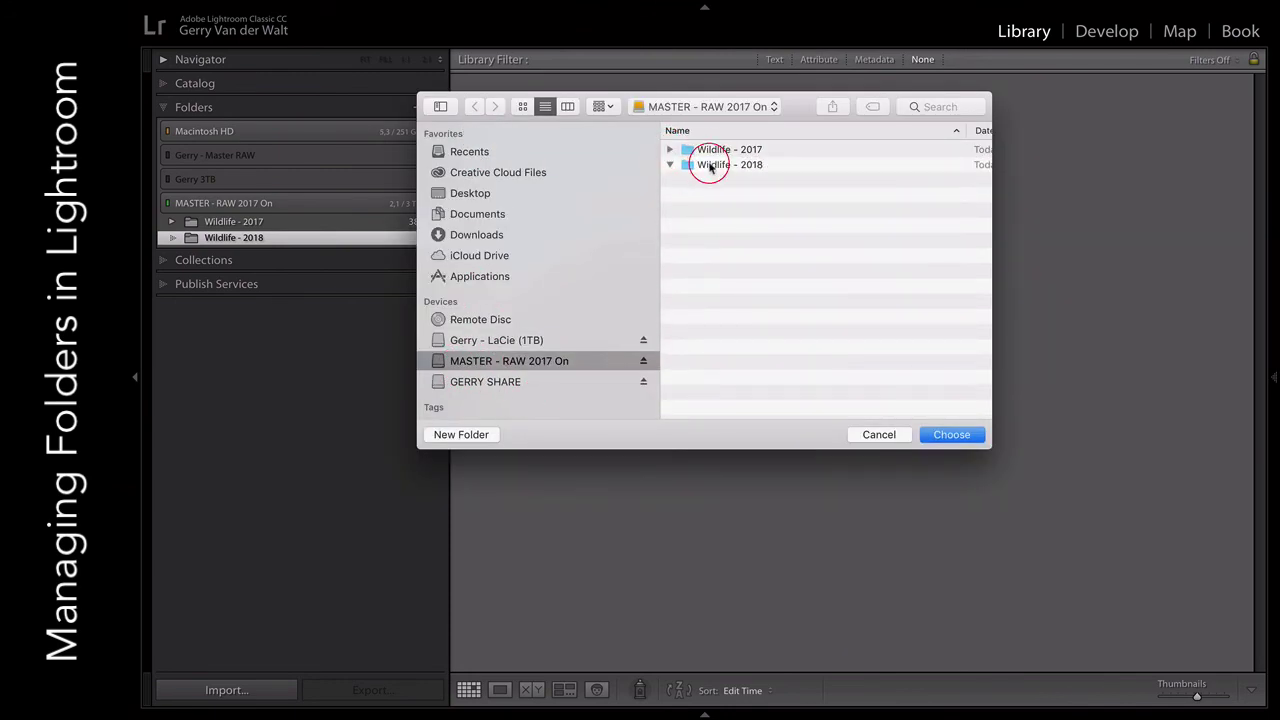
double_click(710, 168)
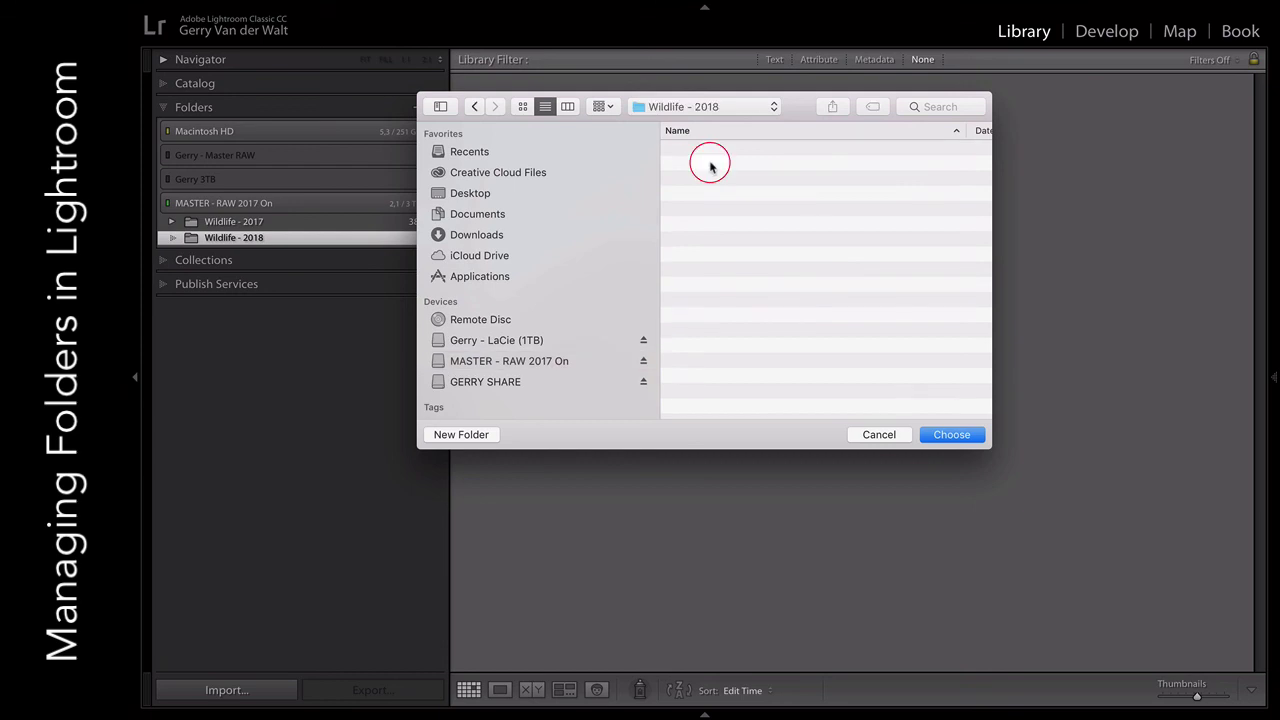
Step: Create the 2018-01-Jan - Masai Mara folder there, add it to the catalog and select it
left_click(462, 435)
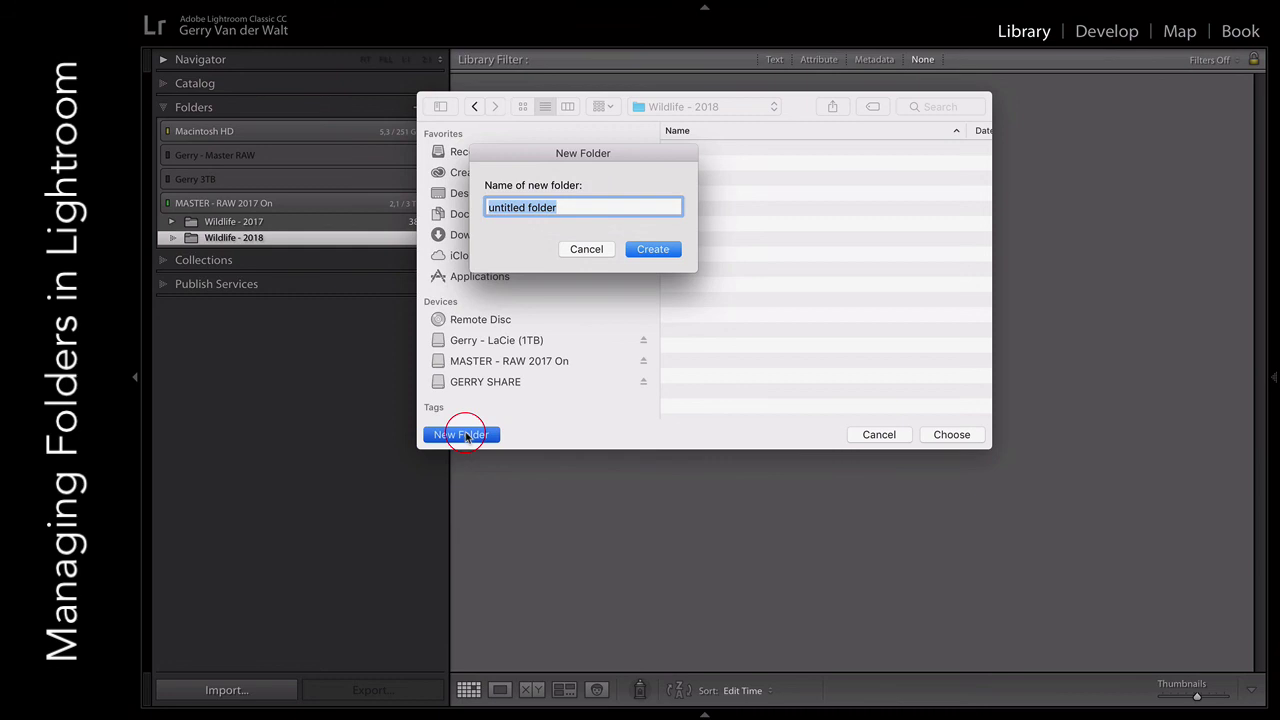
type("2018-01-Jan - Masai Mara")
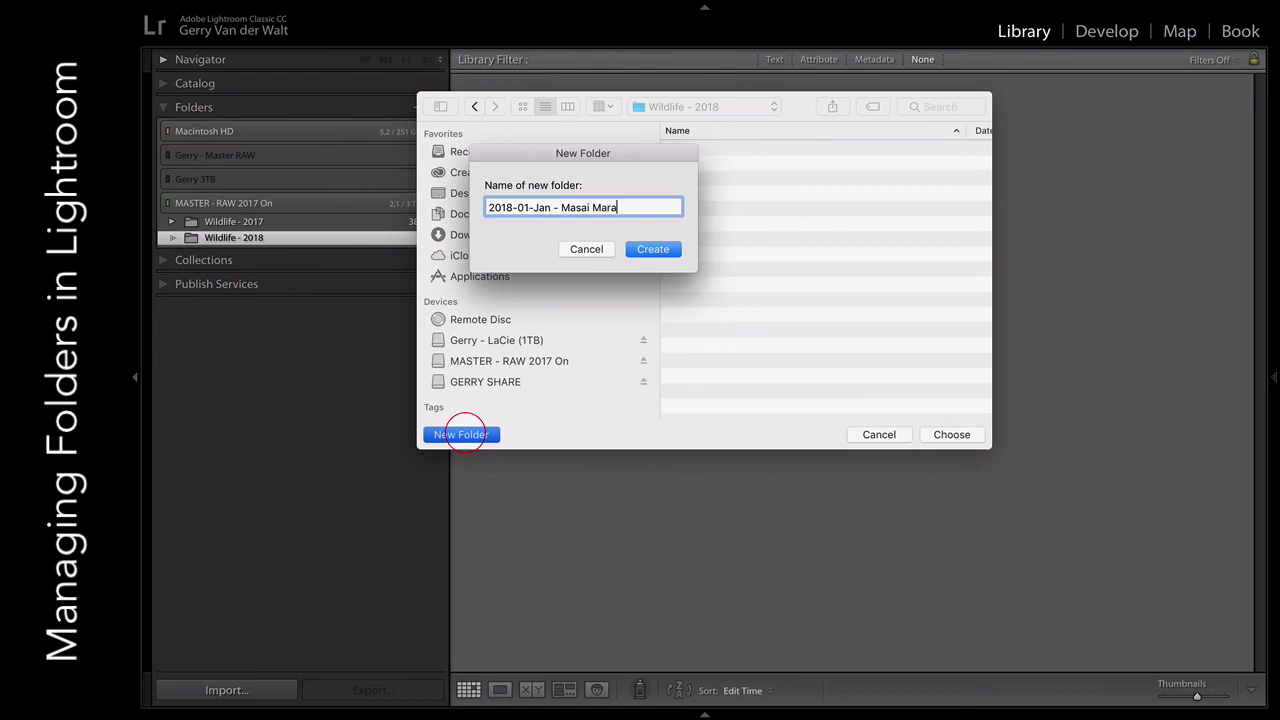
left_click(648, 254)
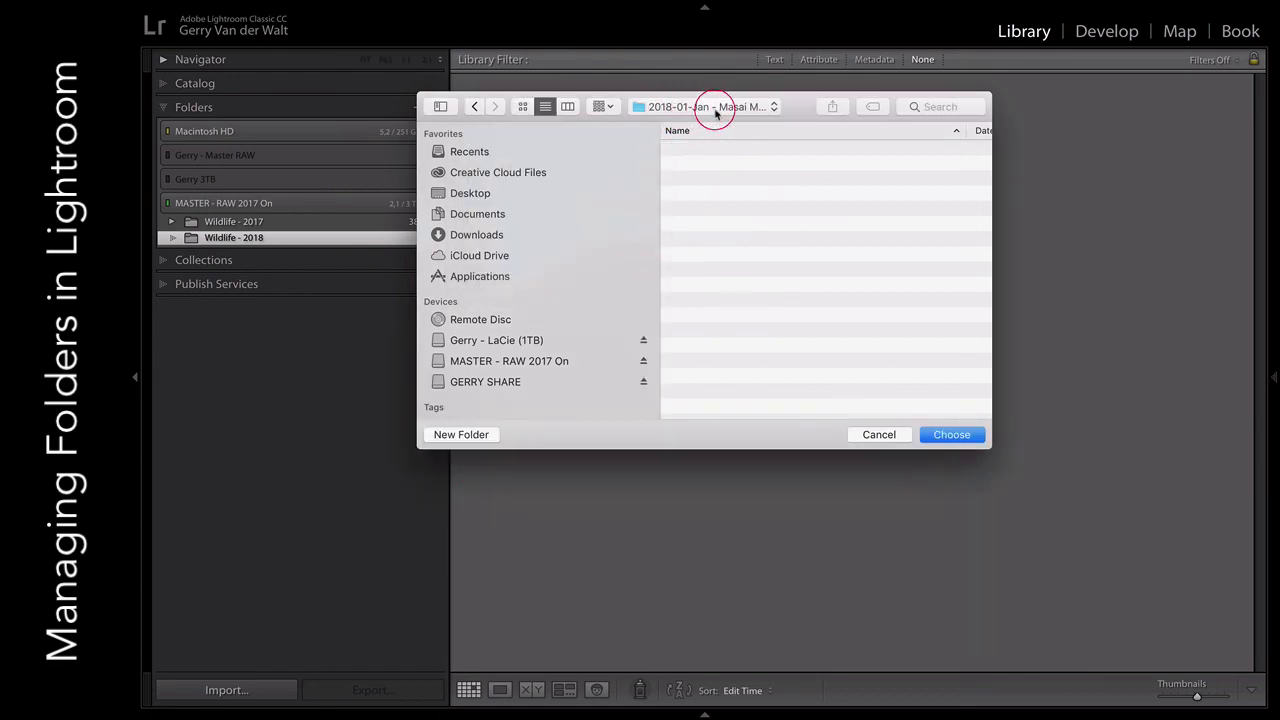
left_click(951, 434)
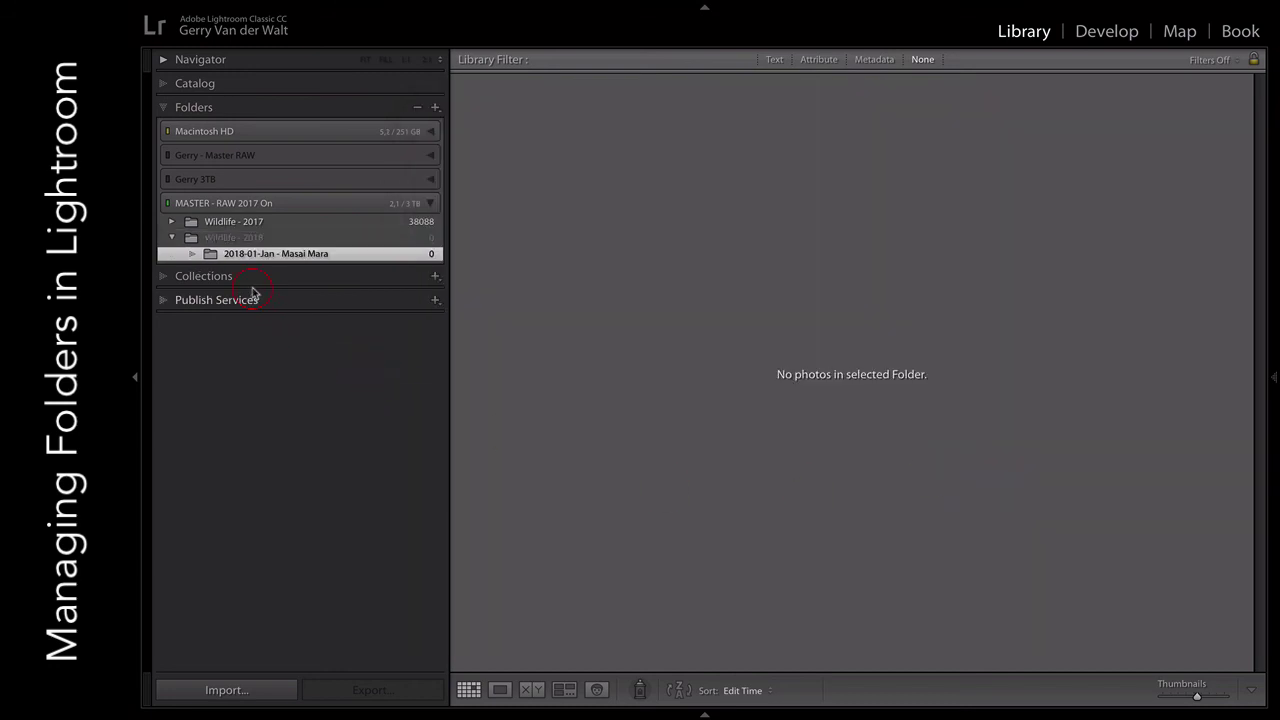
left_click(270, 244)
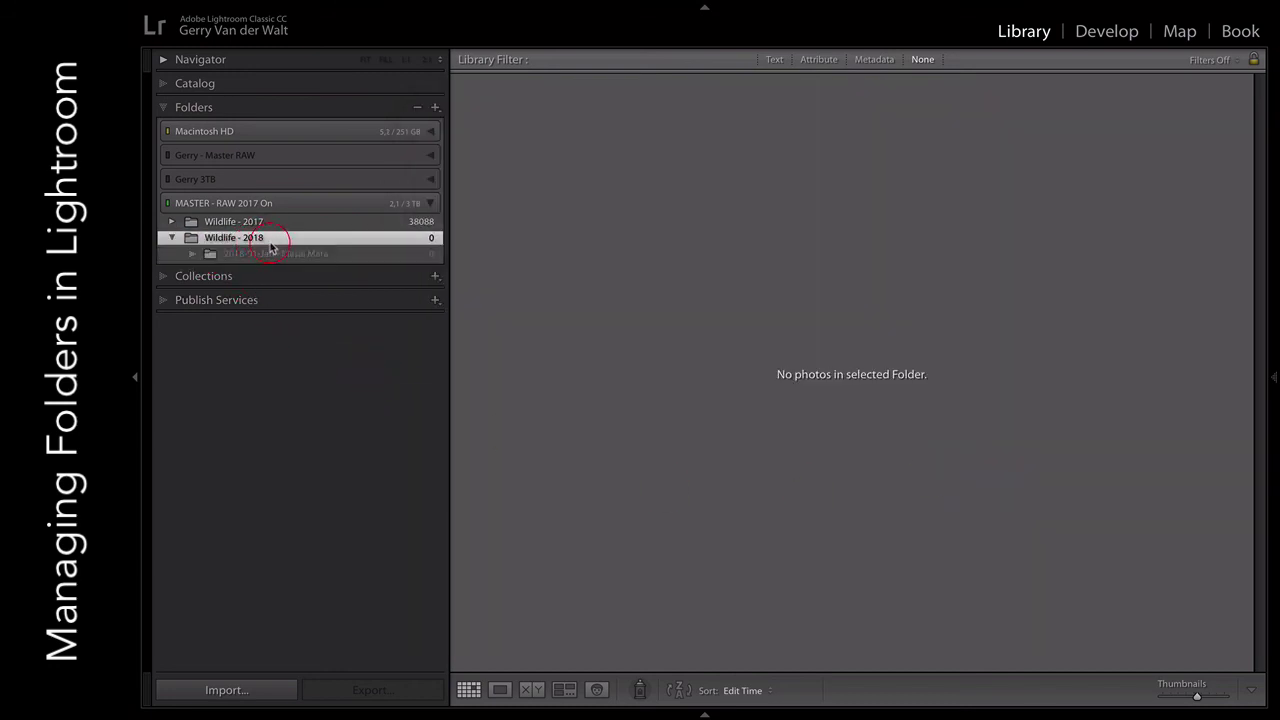
left_click(285, 253)
left_click(245, 254)
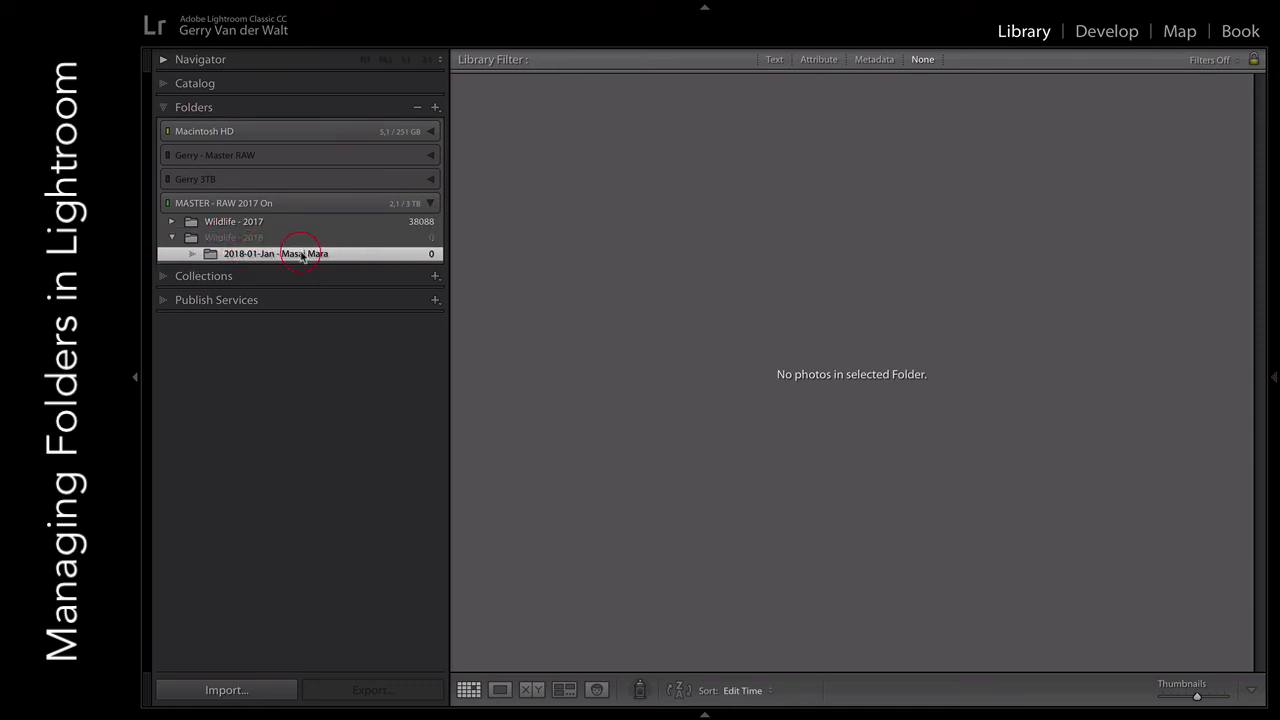
Step: Switch to Finder, open Wildlife - 2018, and widen the column to fit long folder names
key("ctrl+Up")
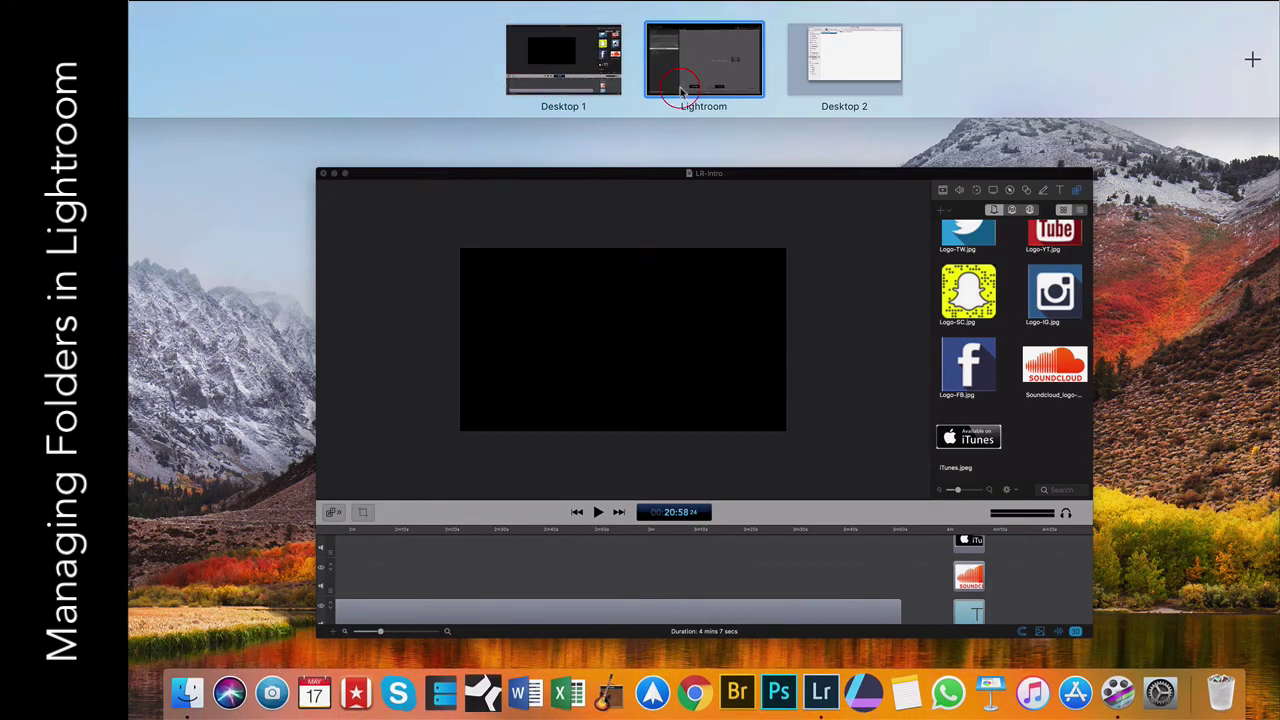
left_click(898, 66)
left_click(500, 104)
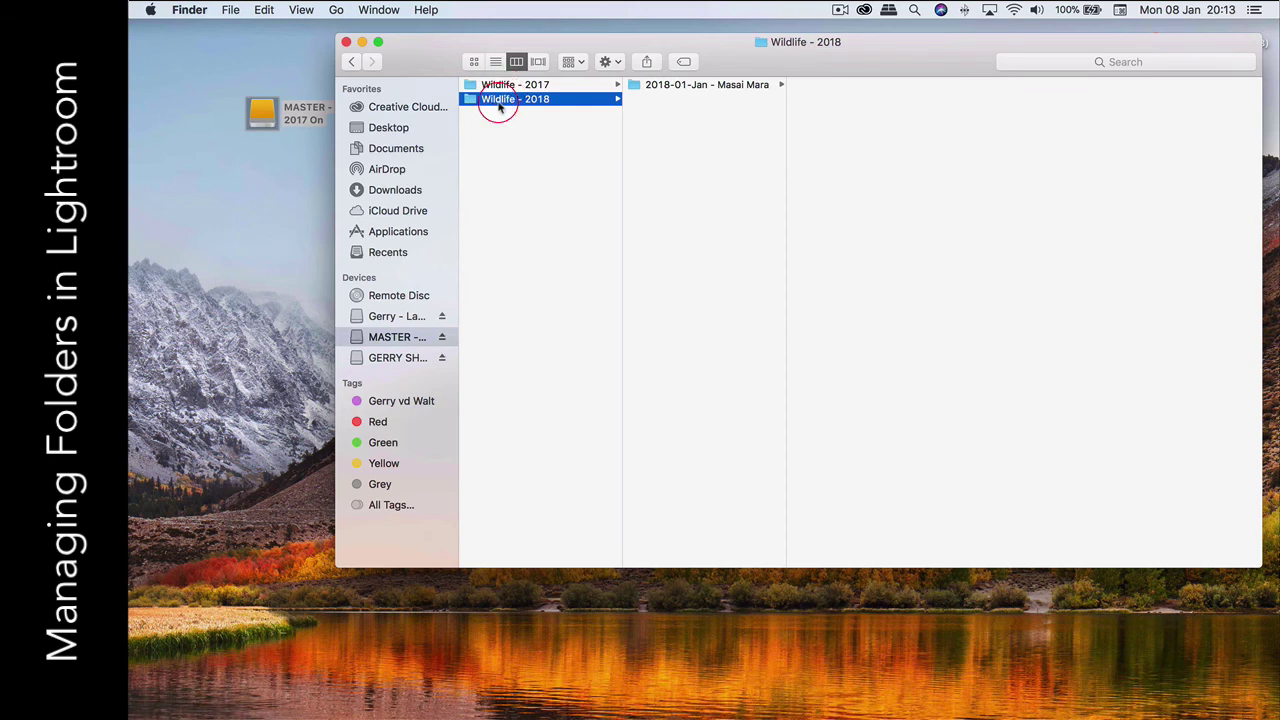
left_click(557, 86)
left_click(586, 104)
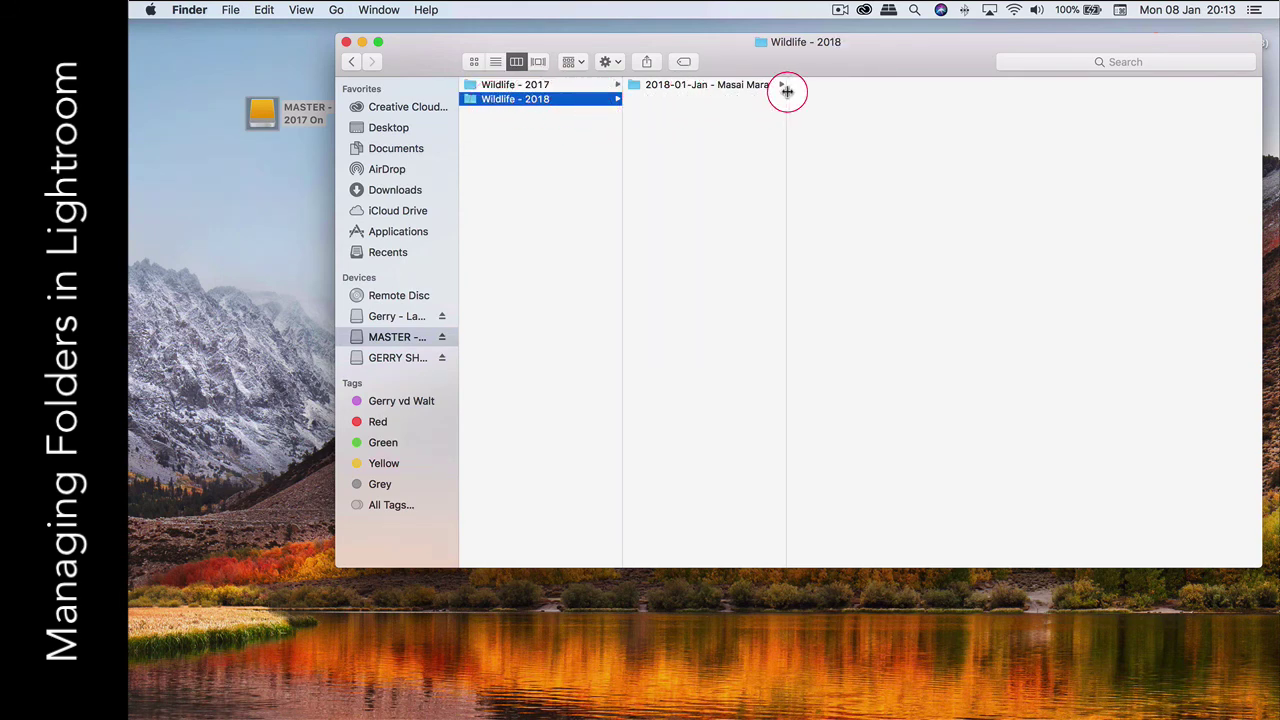
left_click_drag(788, 91, 868, 94)
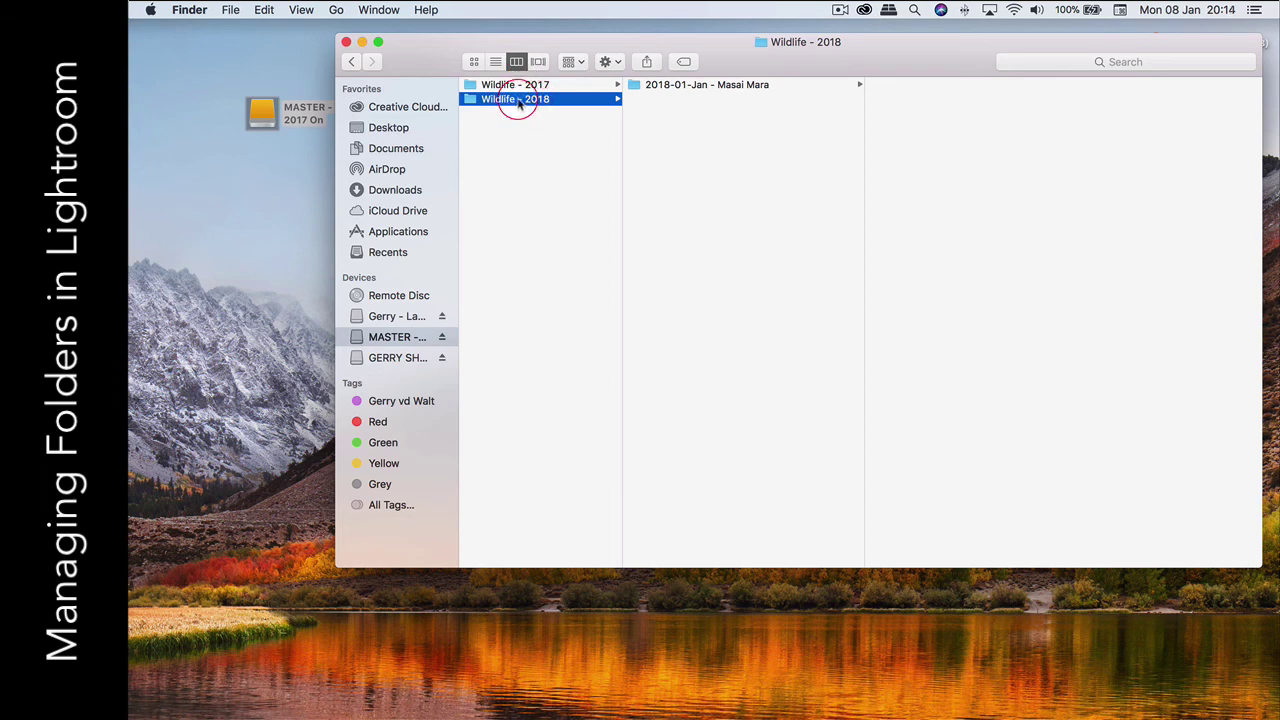
Step: Create a new folder named '2018-03-Mar - Masai Mara' inside Wildlife - 2018
right_click(720, 112)
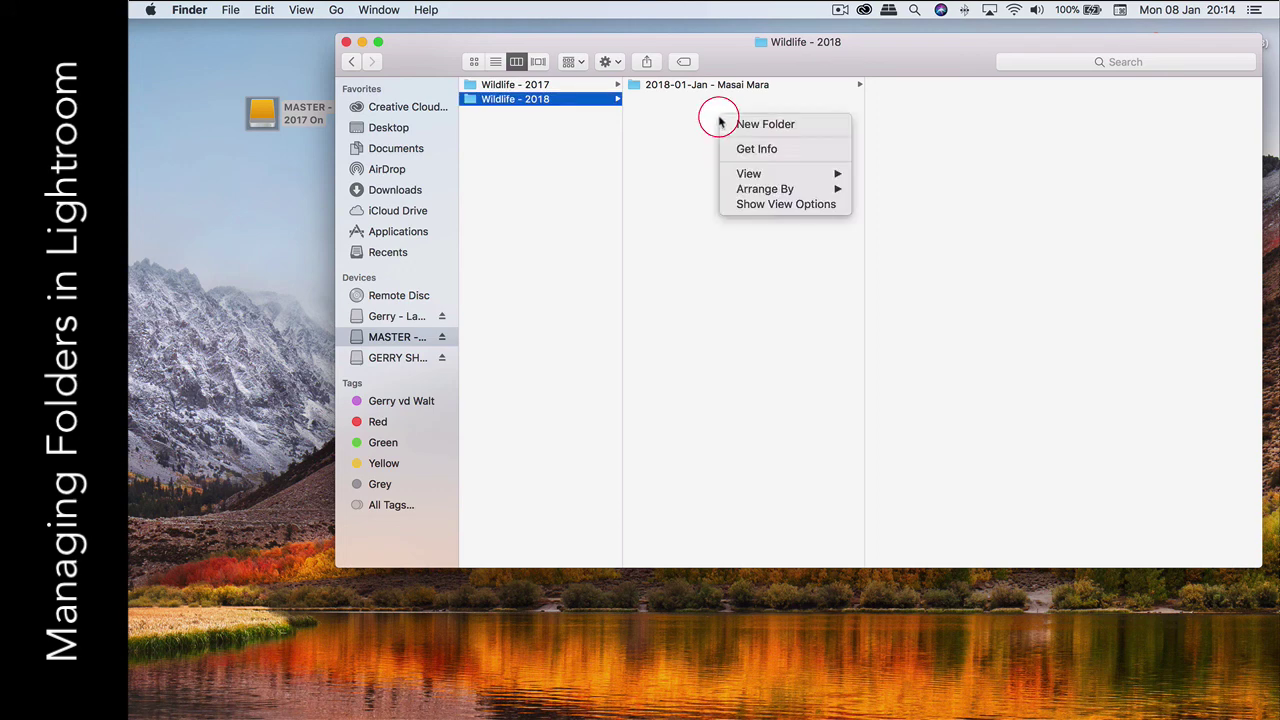
left_click(749, 123)
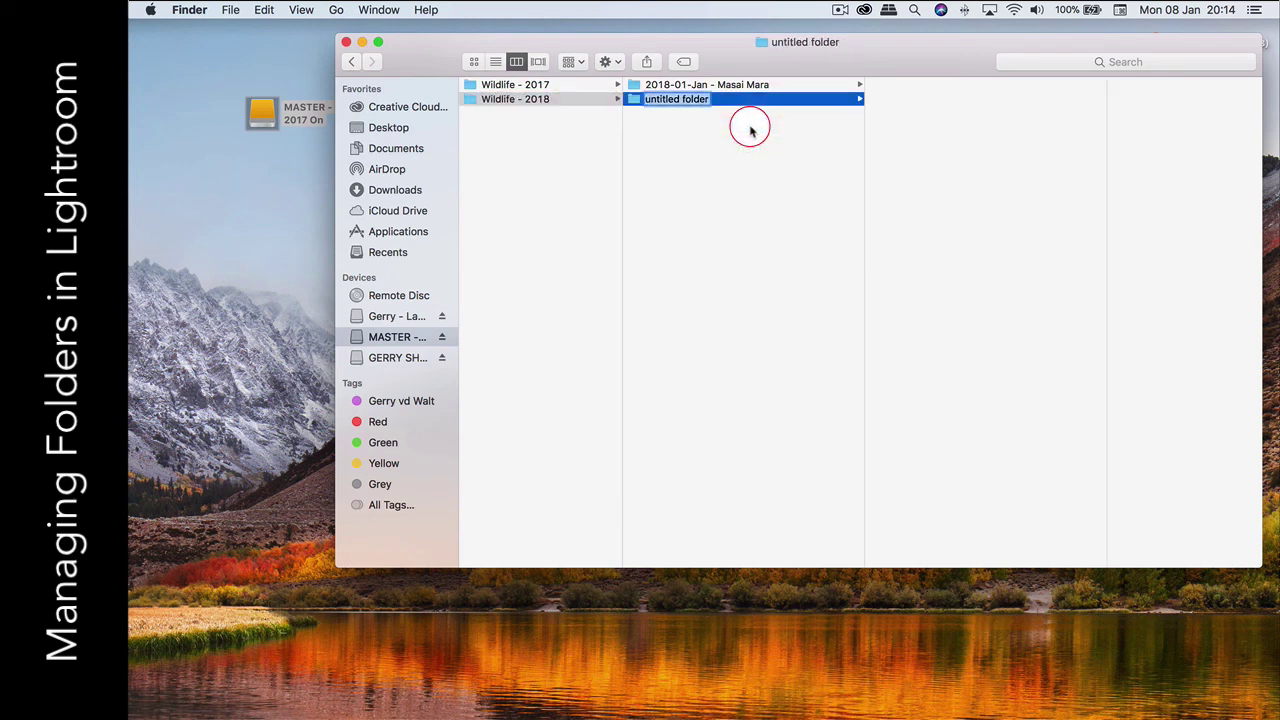
type("2018")
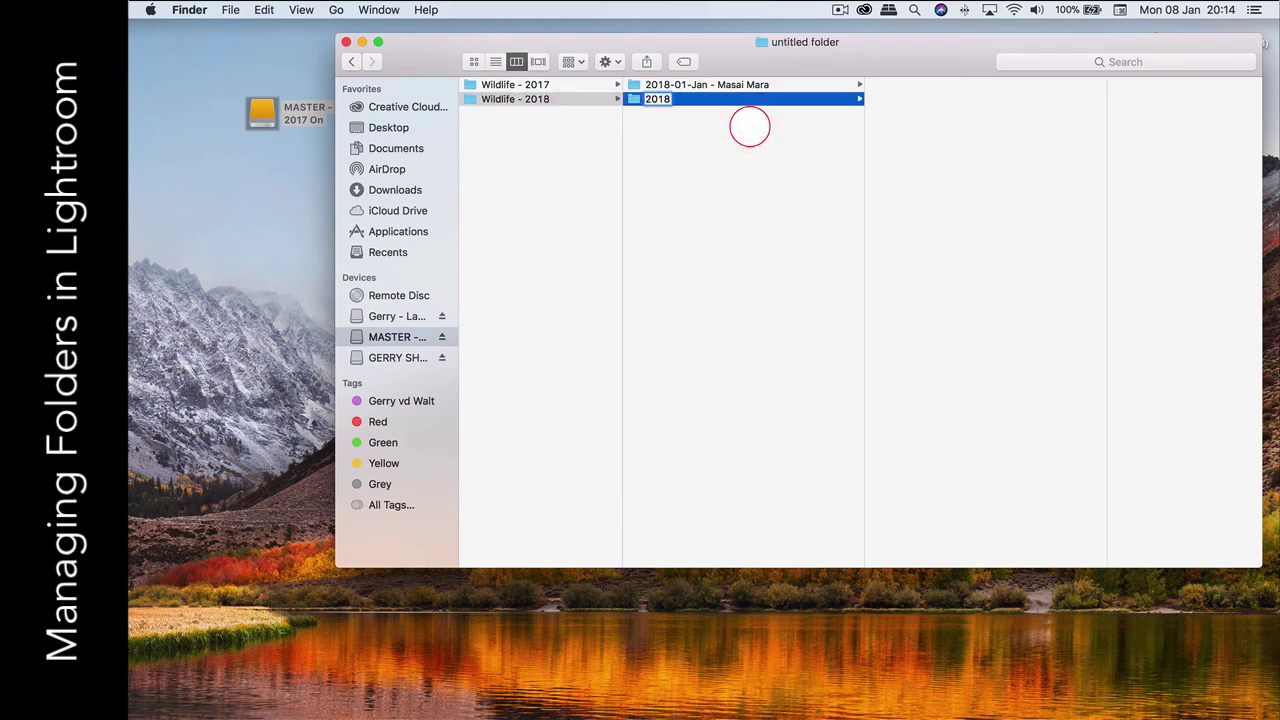
type("-03-March")
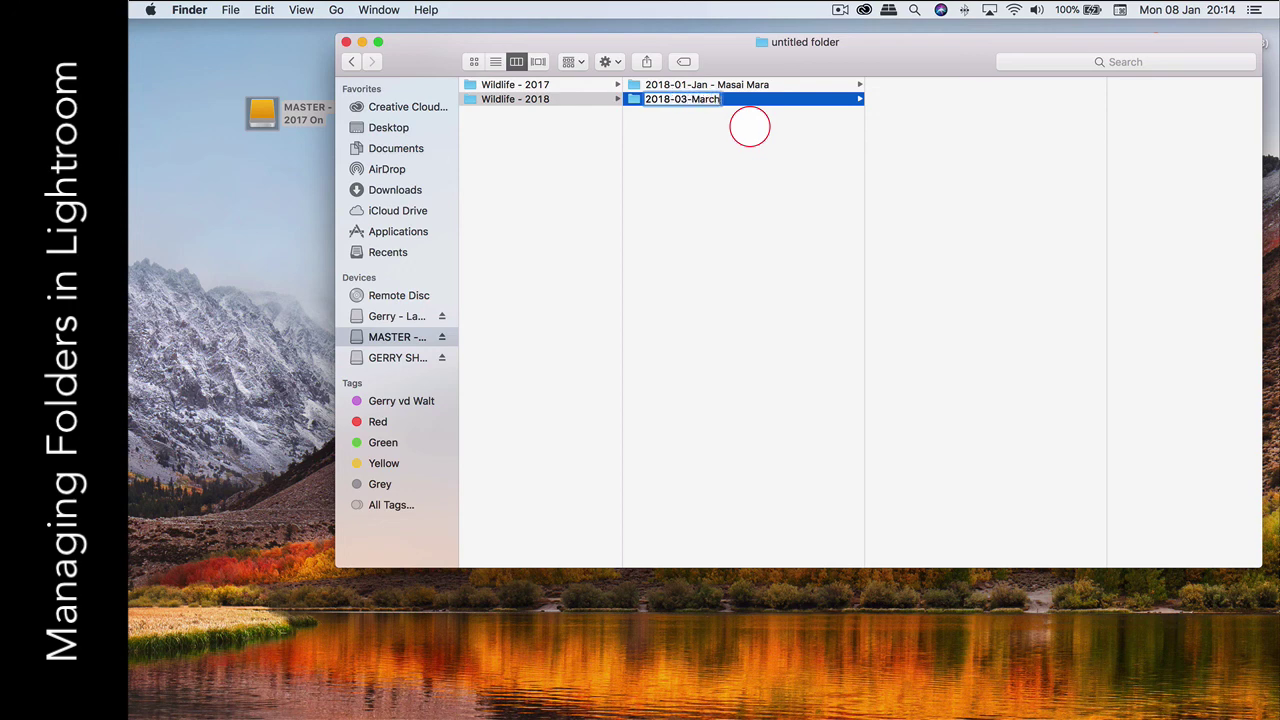
key("BackSpace")
key("BackSpace")
type("- Masai Ma")
key("Return")
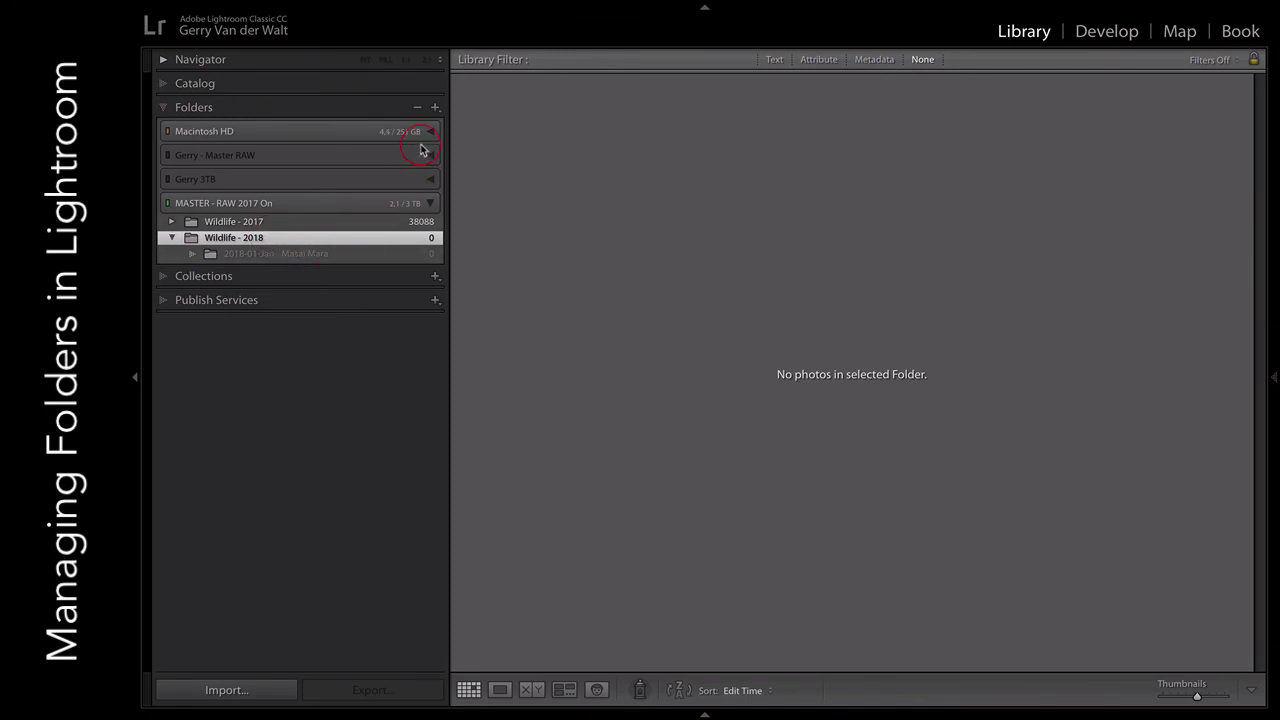
Step: Add the 2018-03-Mar - Masai Mara folder from Wildlife - 2018 to the catalog
left_click(435, 107)
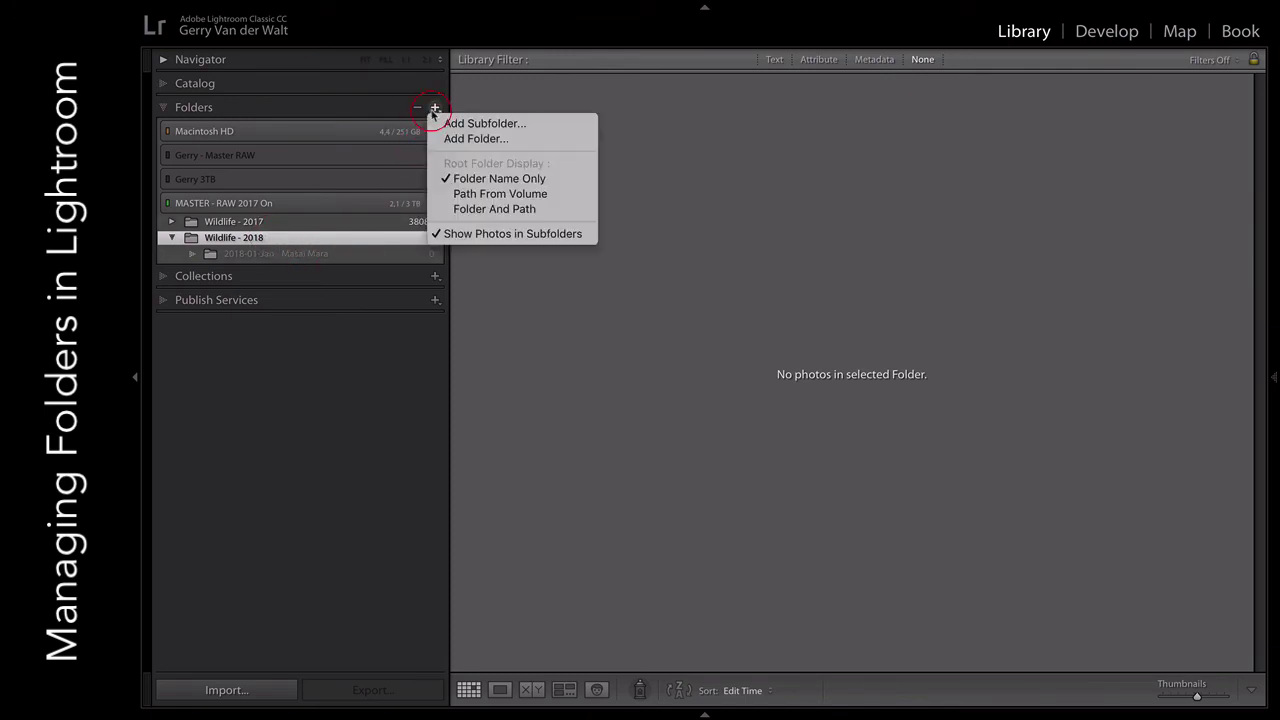
left_click(458, 139)
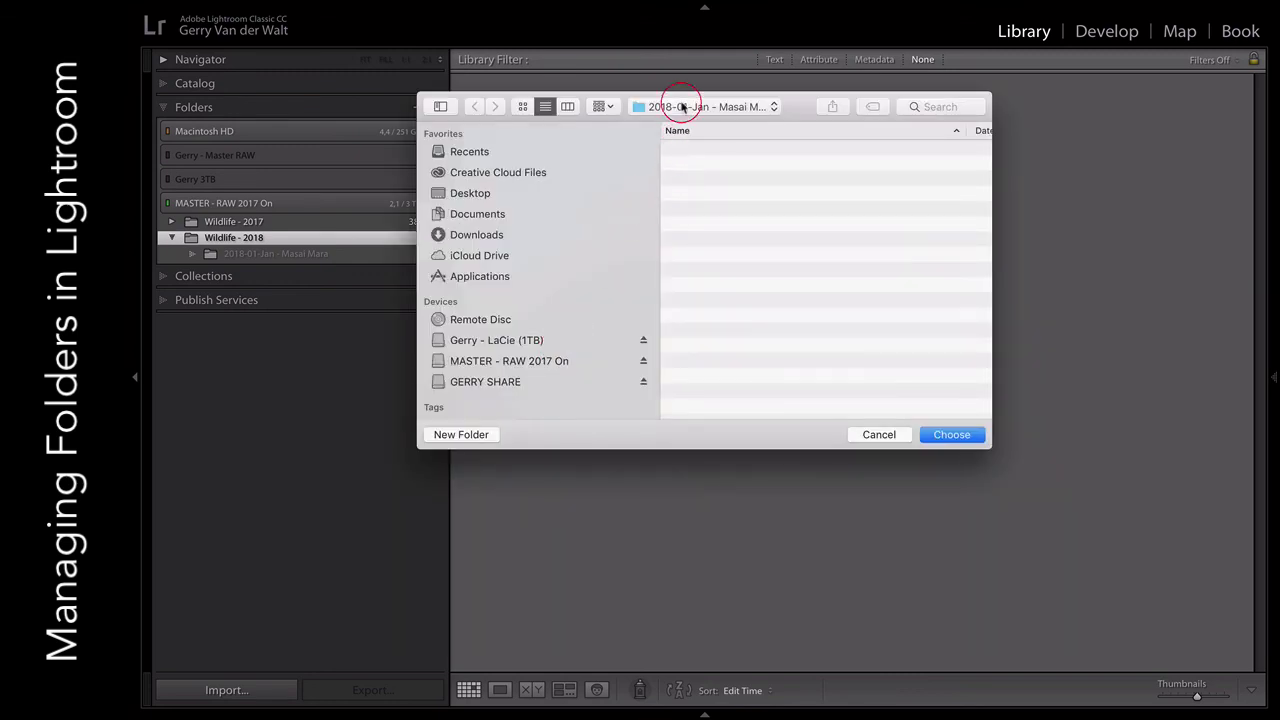
left_click(681, 107)
left_click(663, 120)
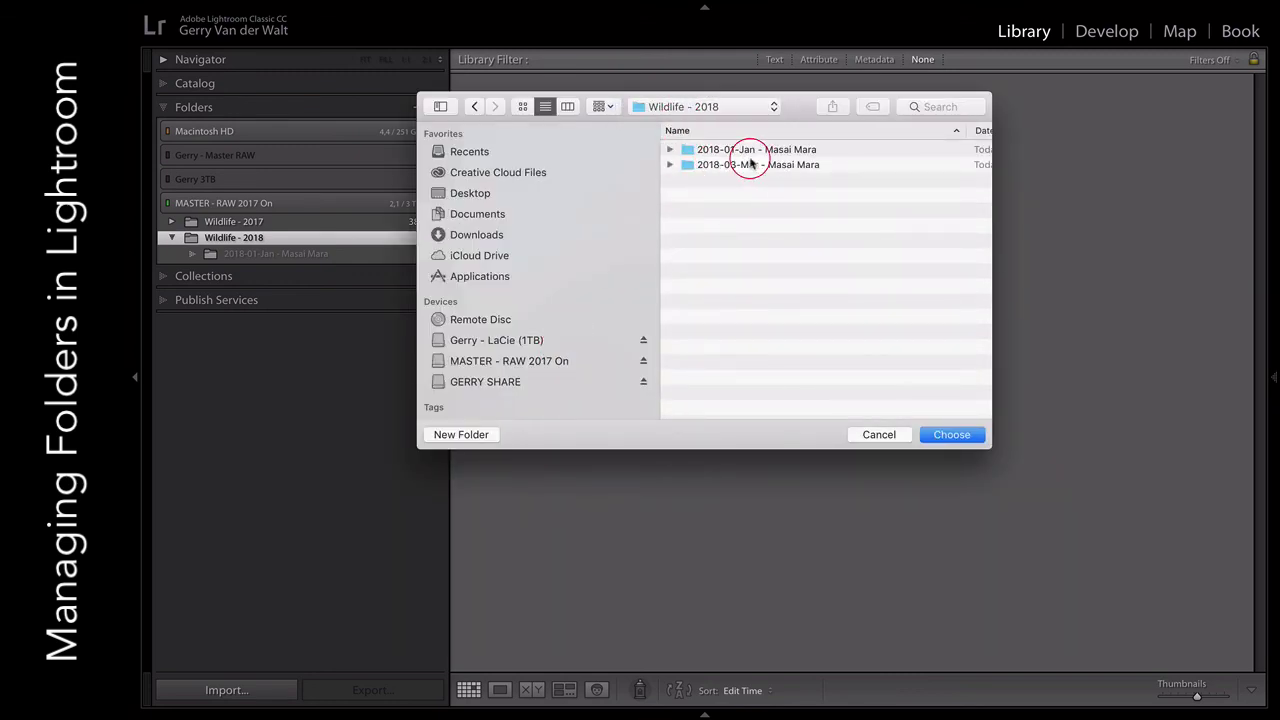
left_click(730, 164)
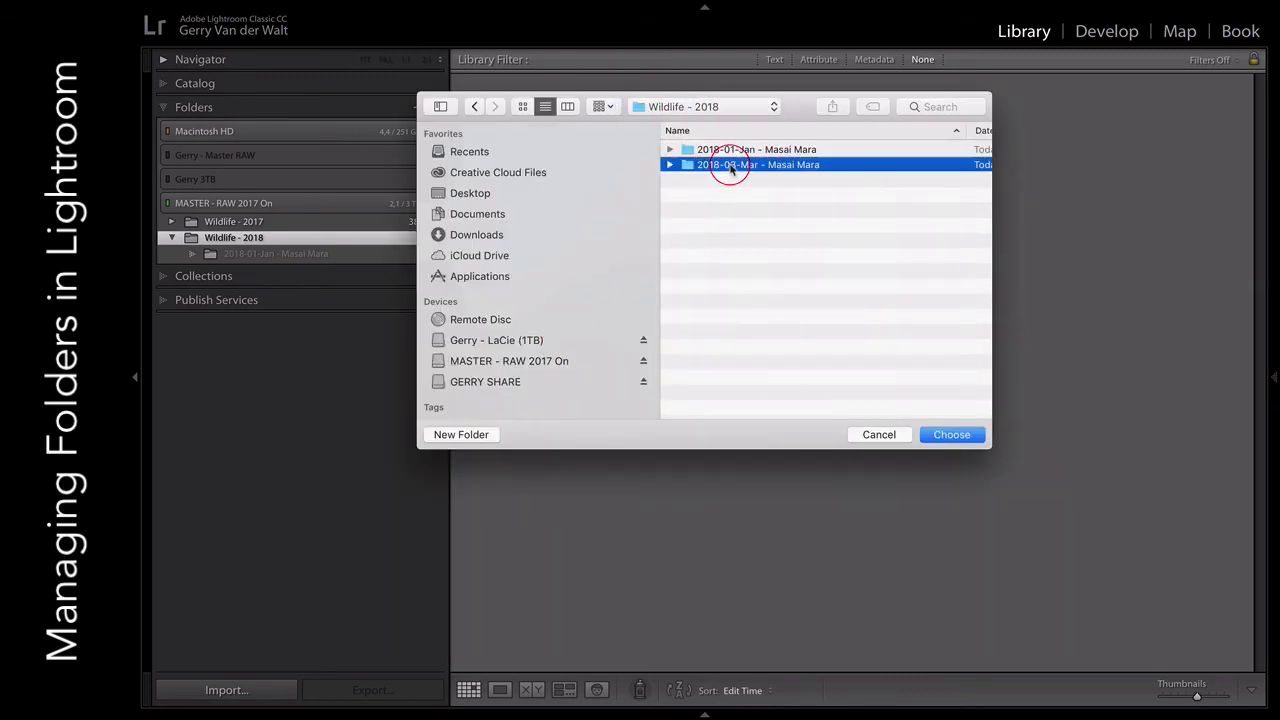
left_click(952, 435)
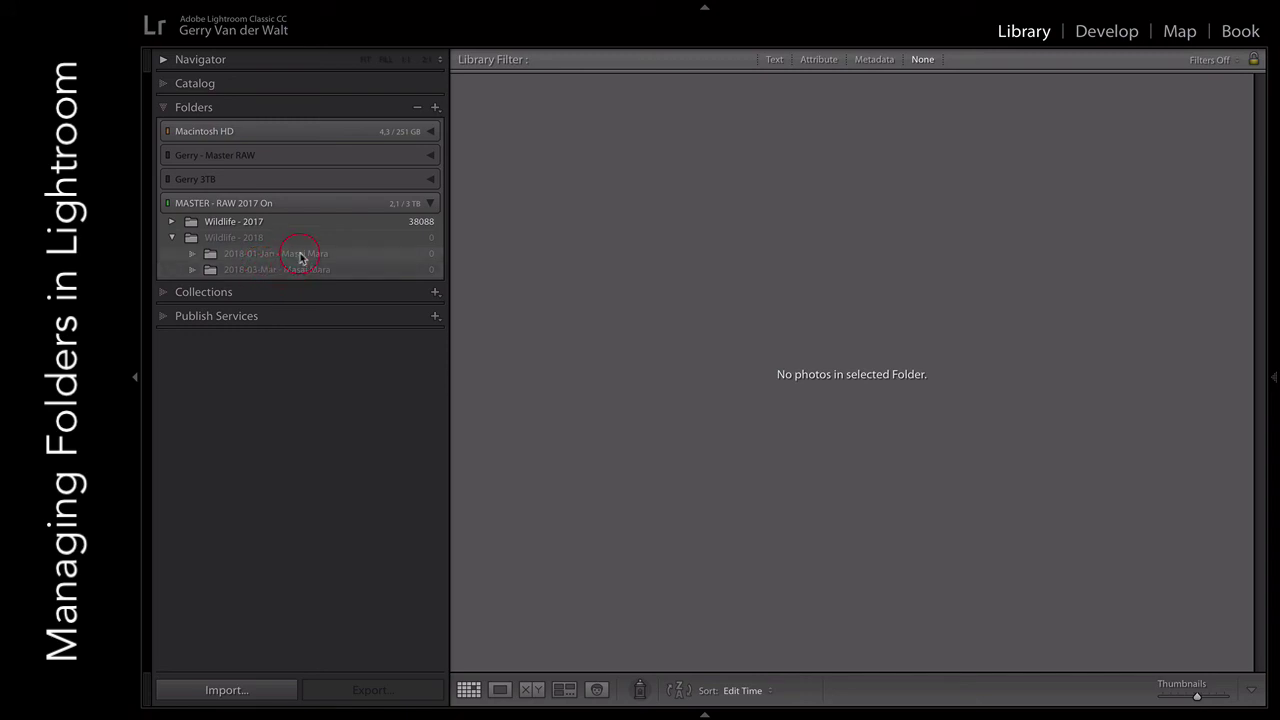
Step: Create a '2018-03-Mar - Sabi Sands' subfolder under Wildlife - 2018 using Add Subfolder
left_click(257, 240)
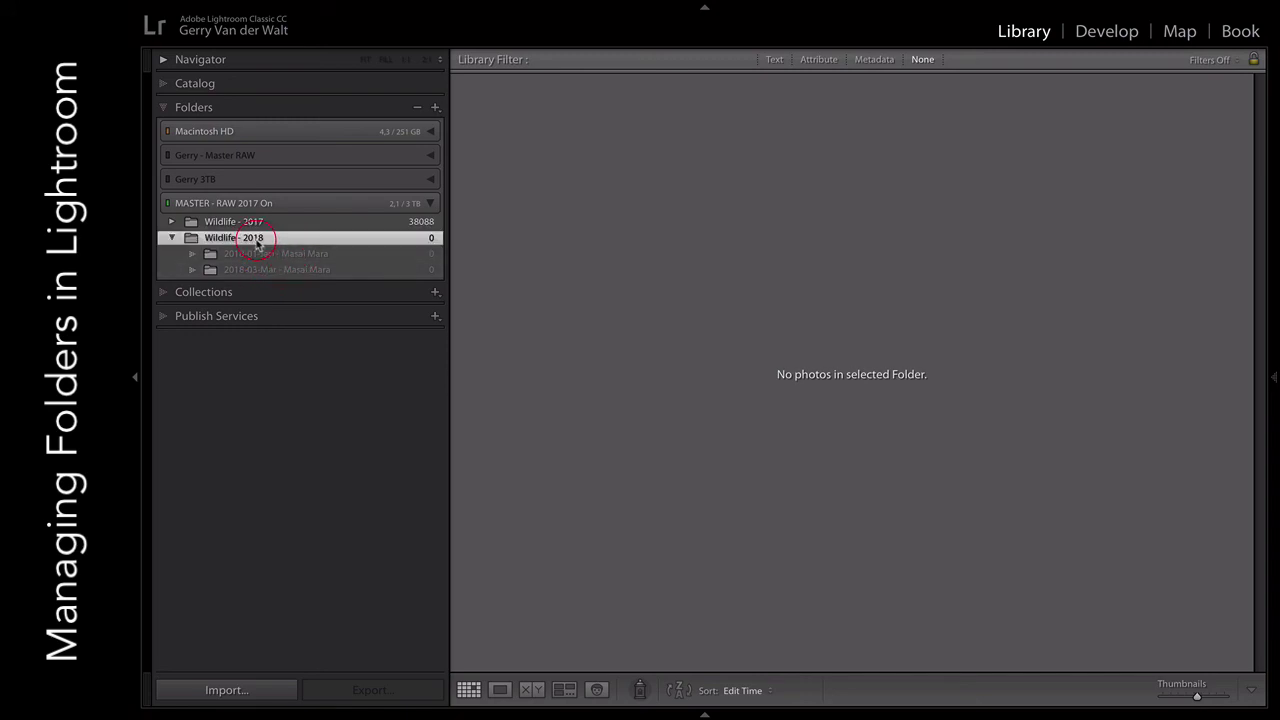
left_click(437, 108)
left_click(466, 124)
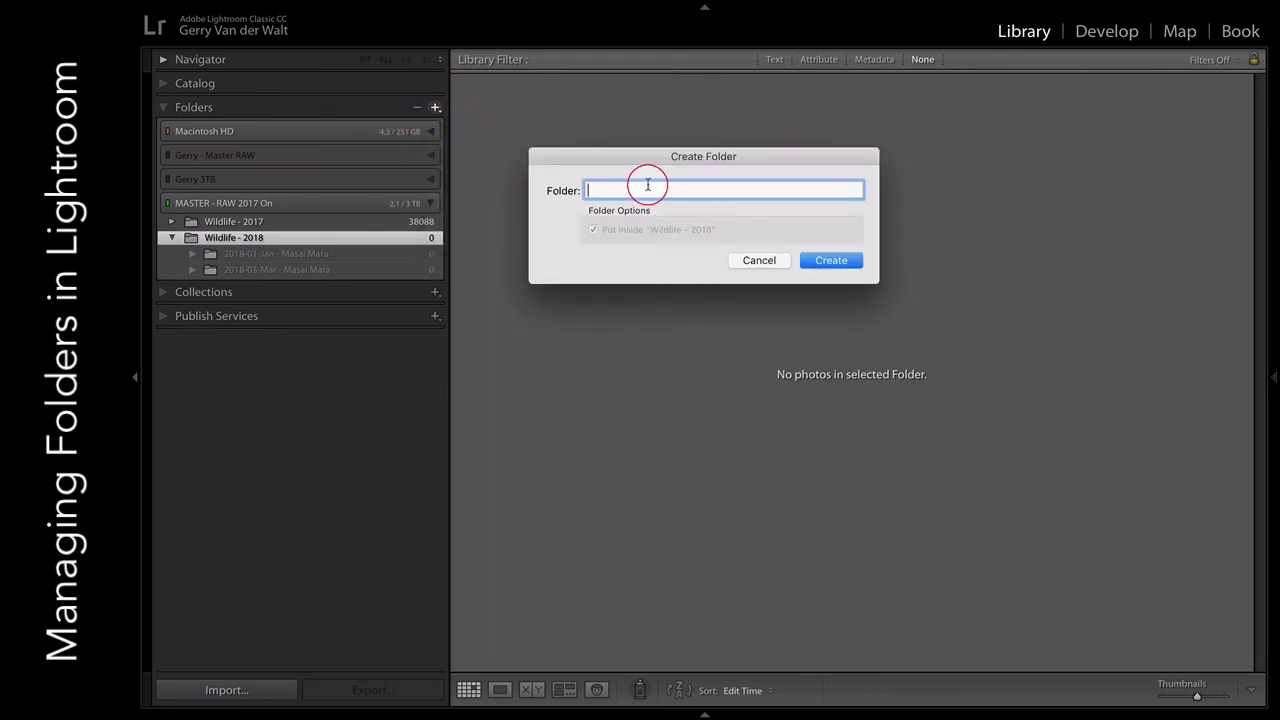
type("2018-03-Mar - Sabi Sands")
key("Return")
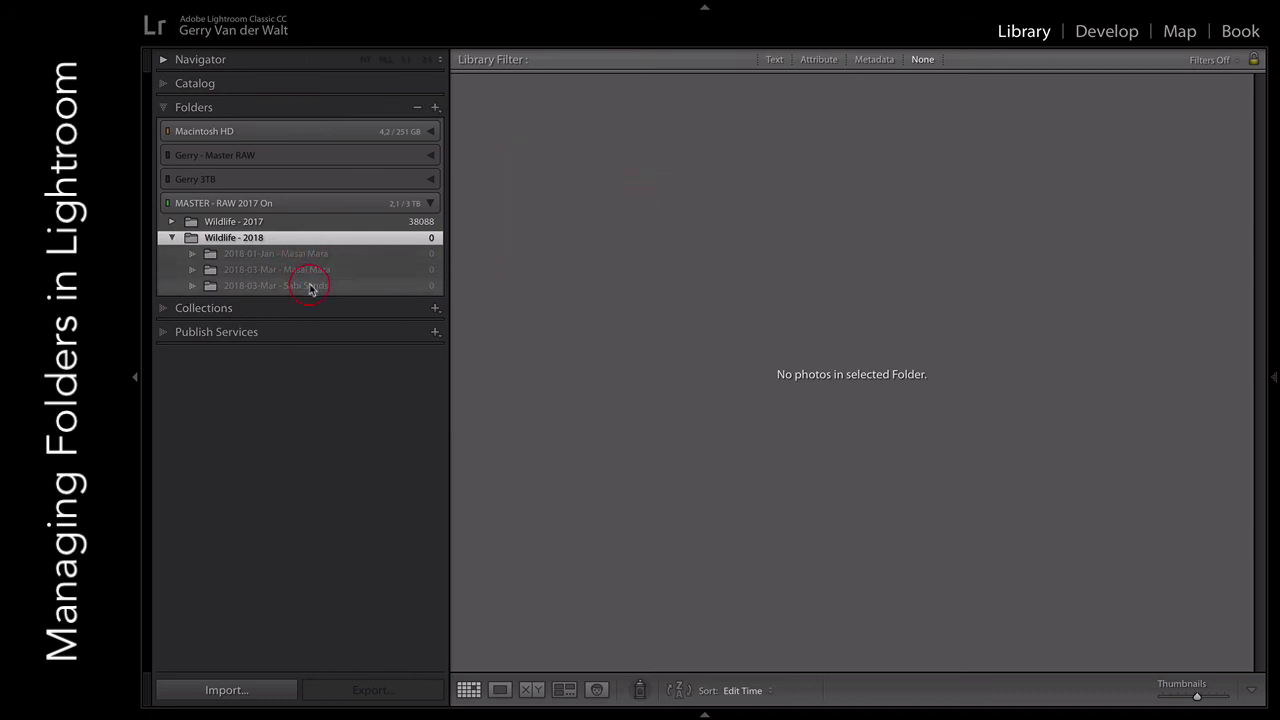
key("ctrl+Up")
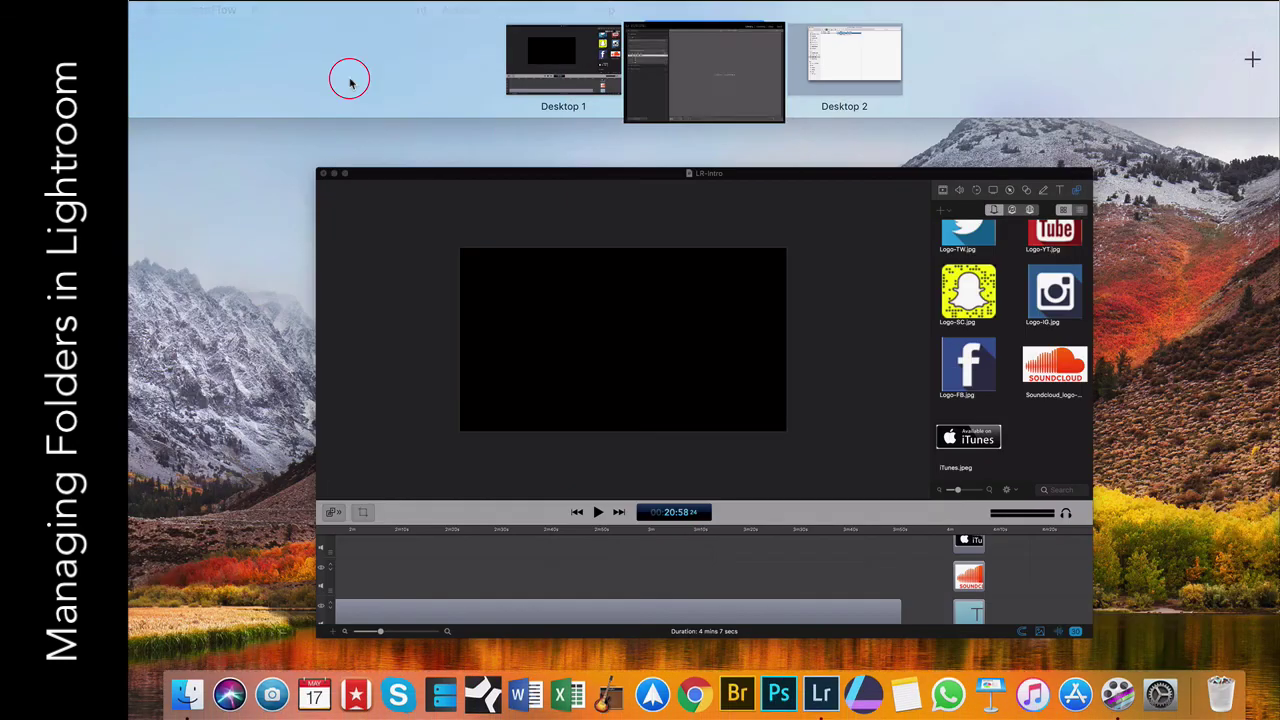
left_click(845, 55)
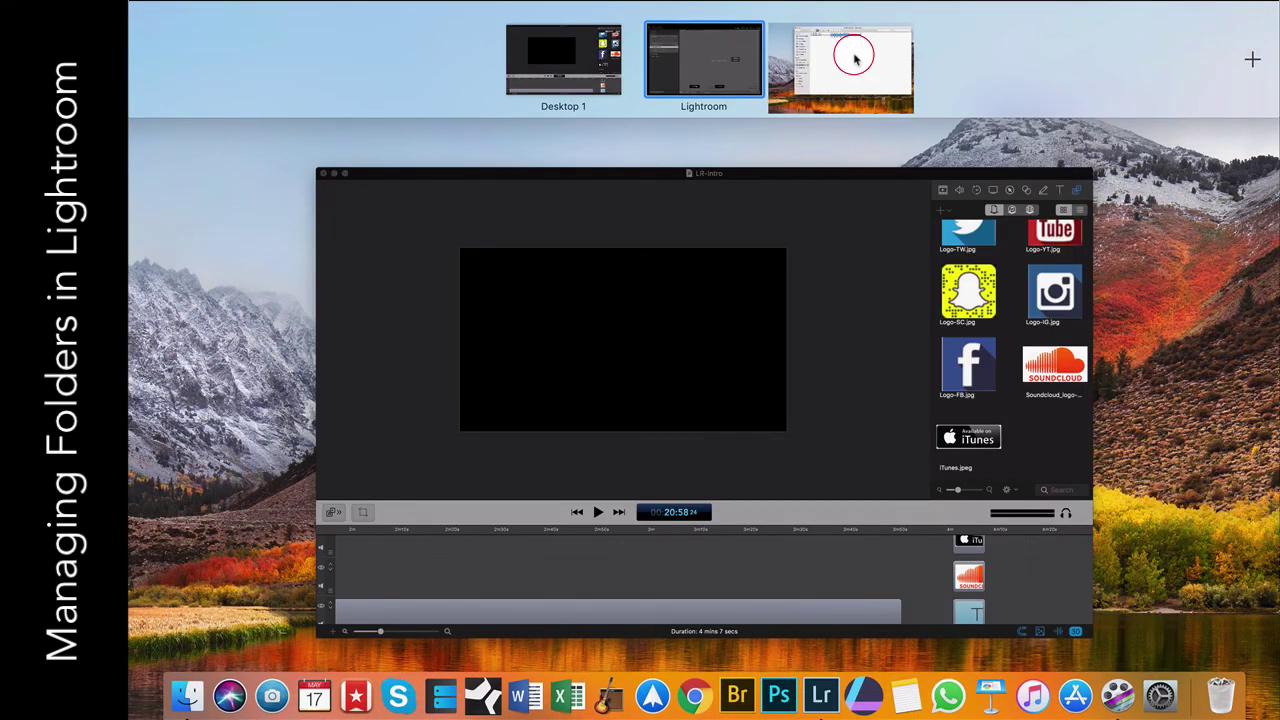
left_click(766, 112)
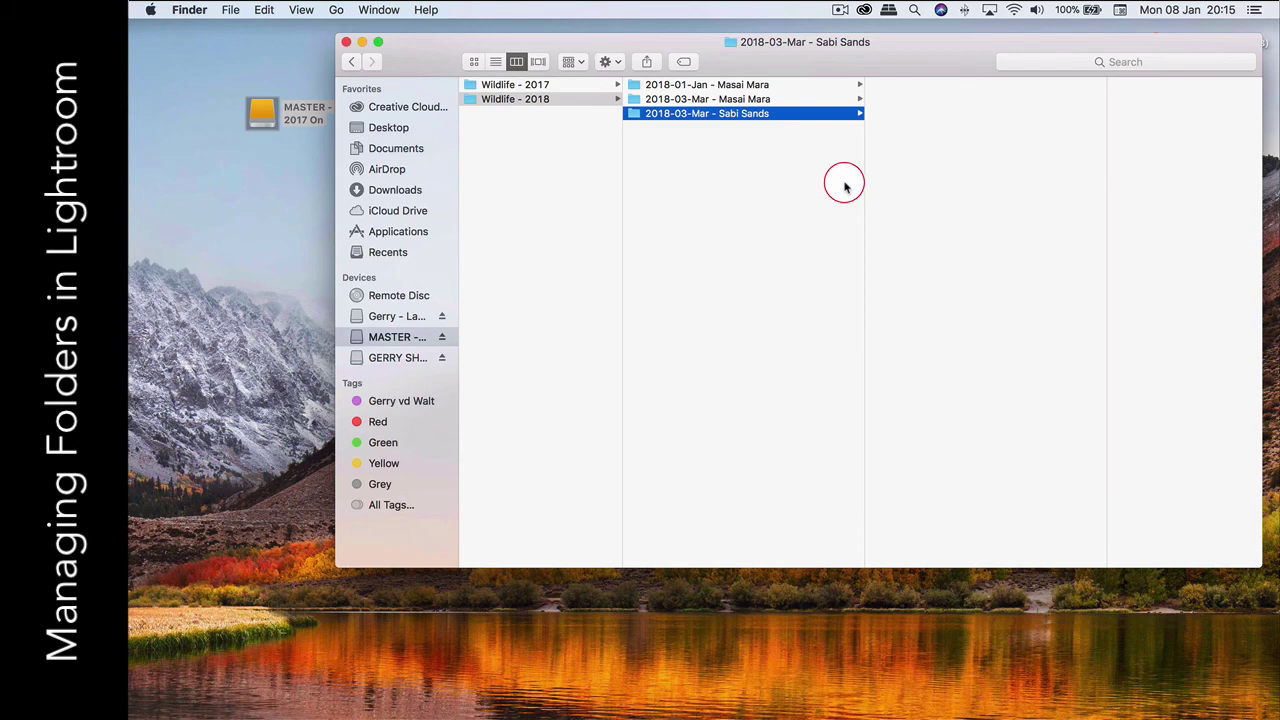
key("ctrl+Up")
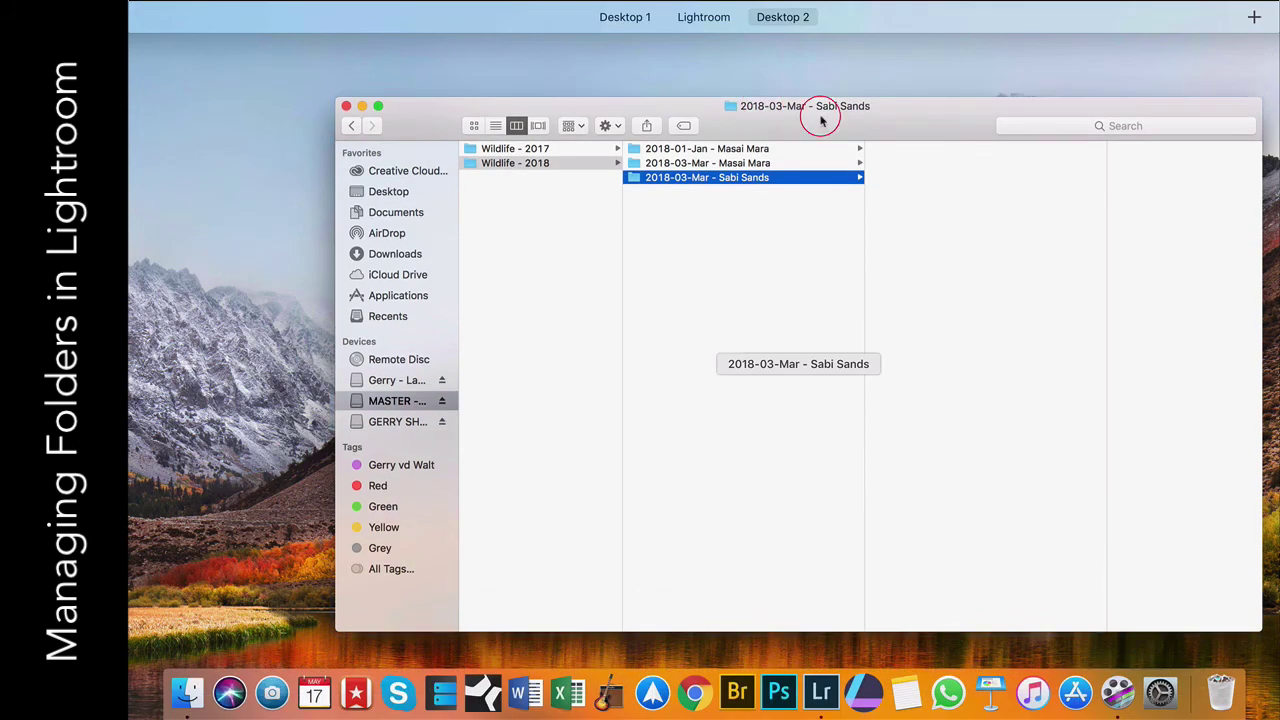
left_click(709, 45)
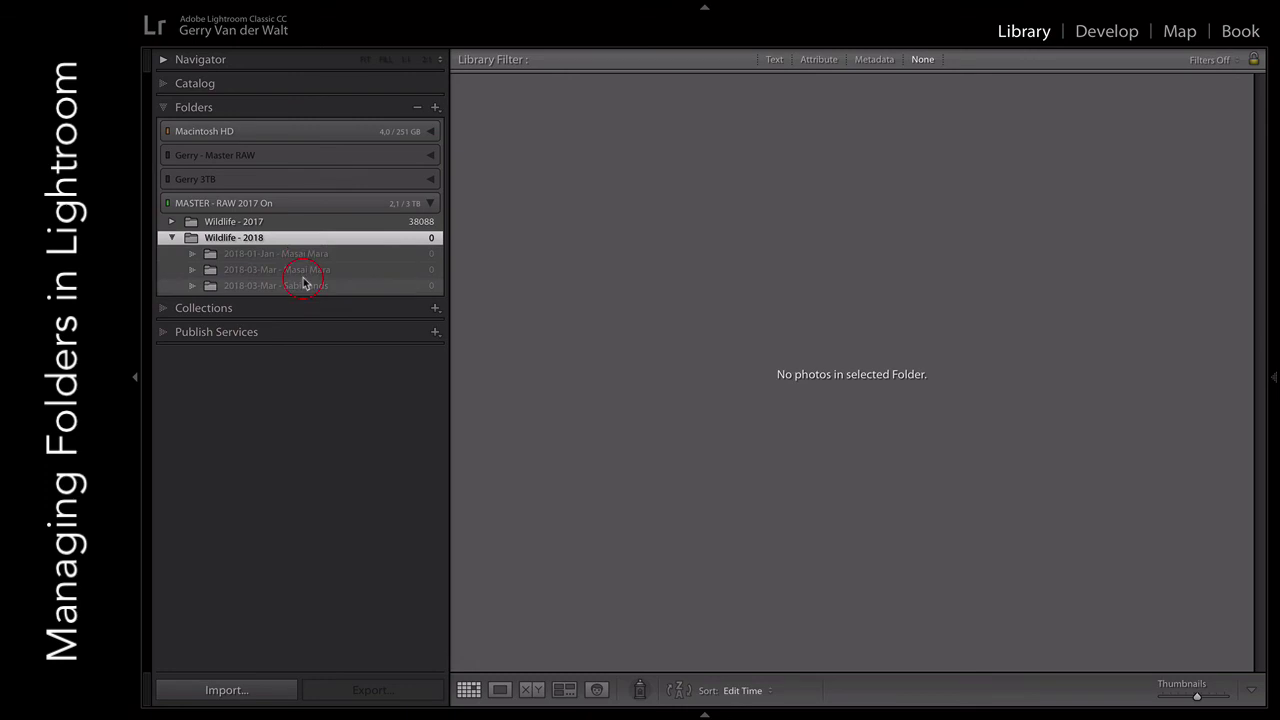
key("ctrl+Up")
left_click(877, 72)
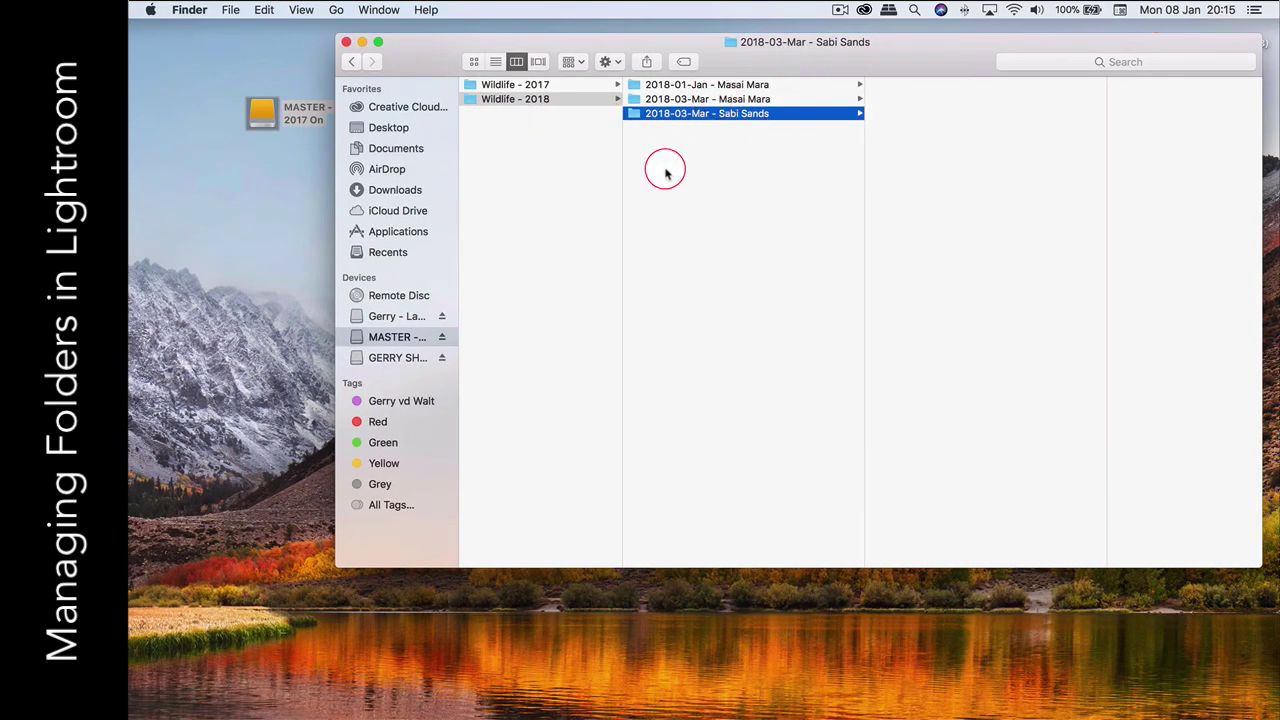
left_click(722, 85)
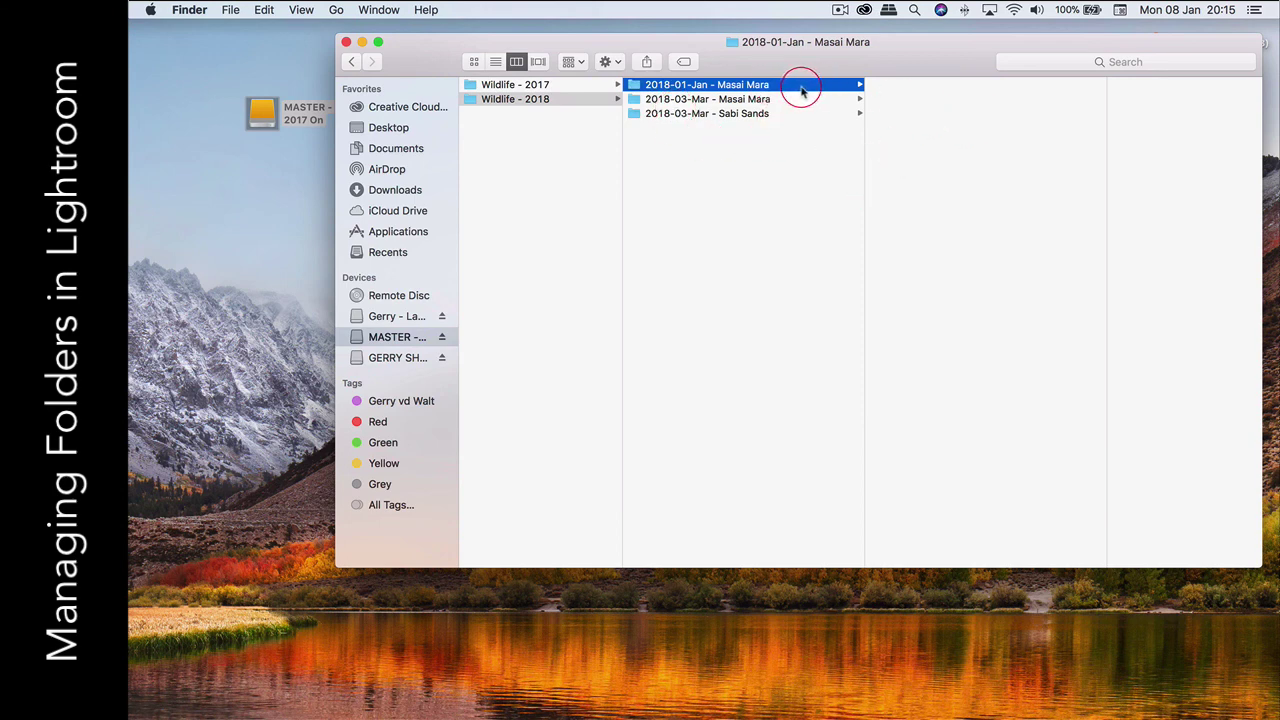
key("ctrl+Up")
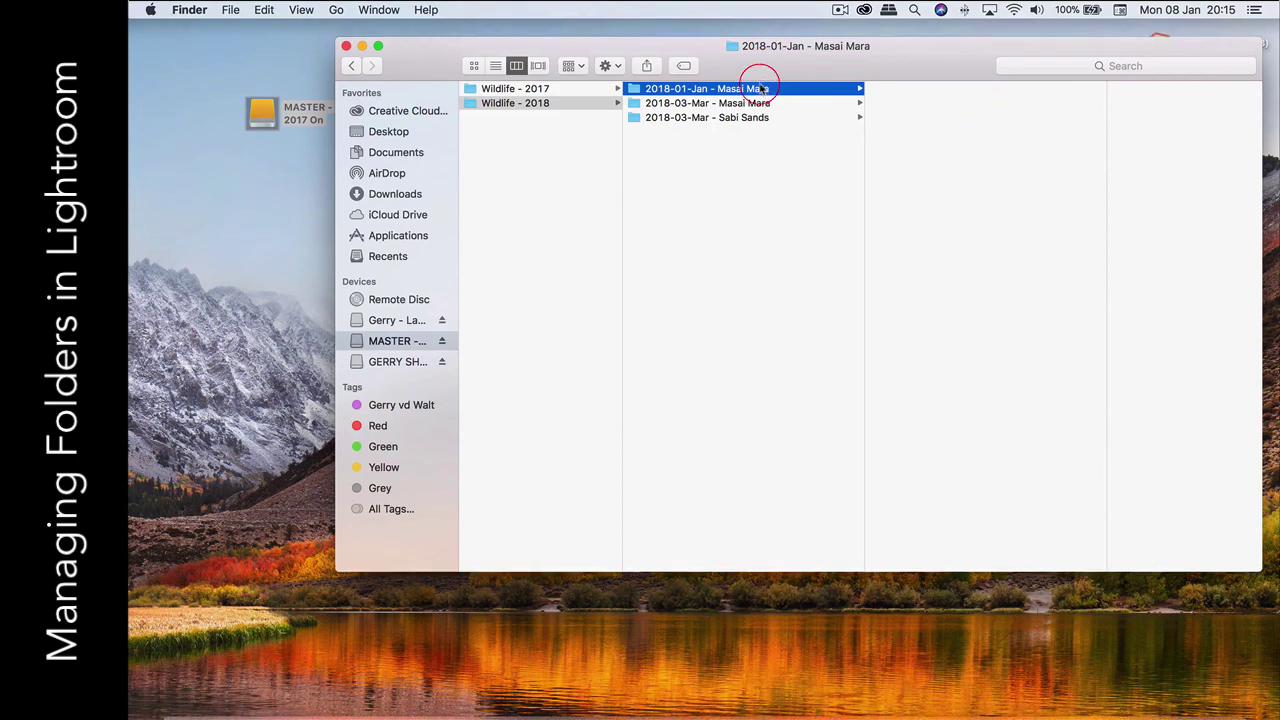
Step: Back in Lightroom, open the folder actions for 2018-01-Jan - Masai Mara to synchronize it
left_click(722, 50)
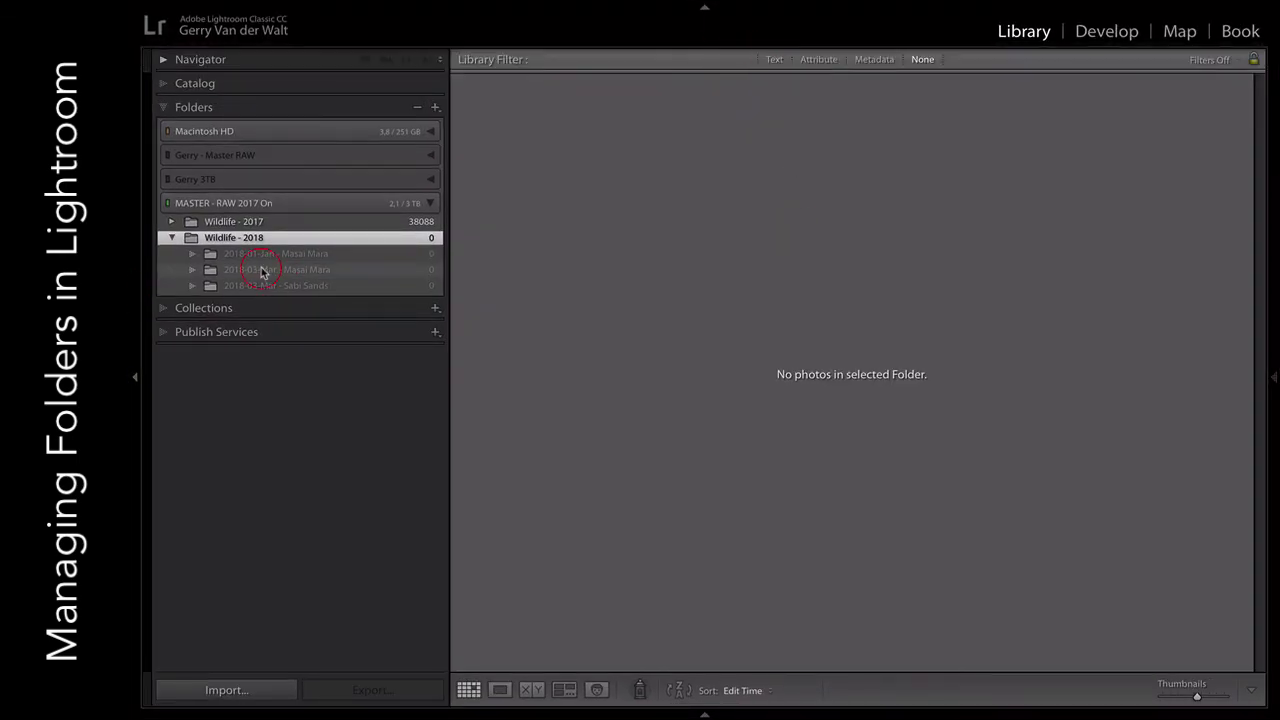
left_click(296, 256)
right_click(330, 253)
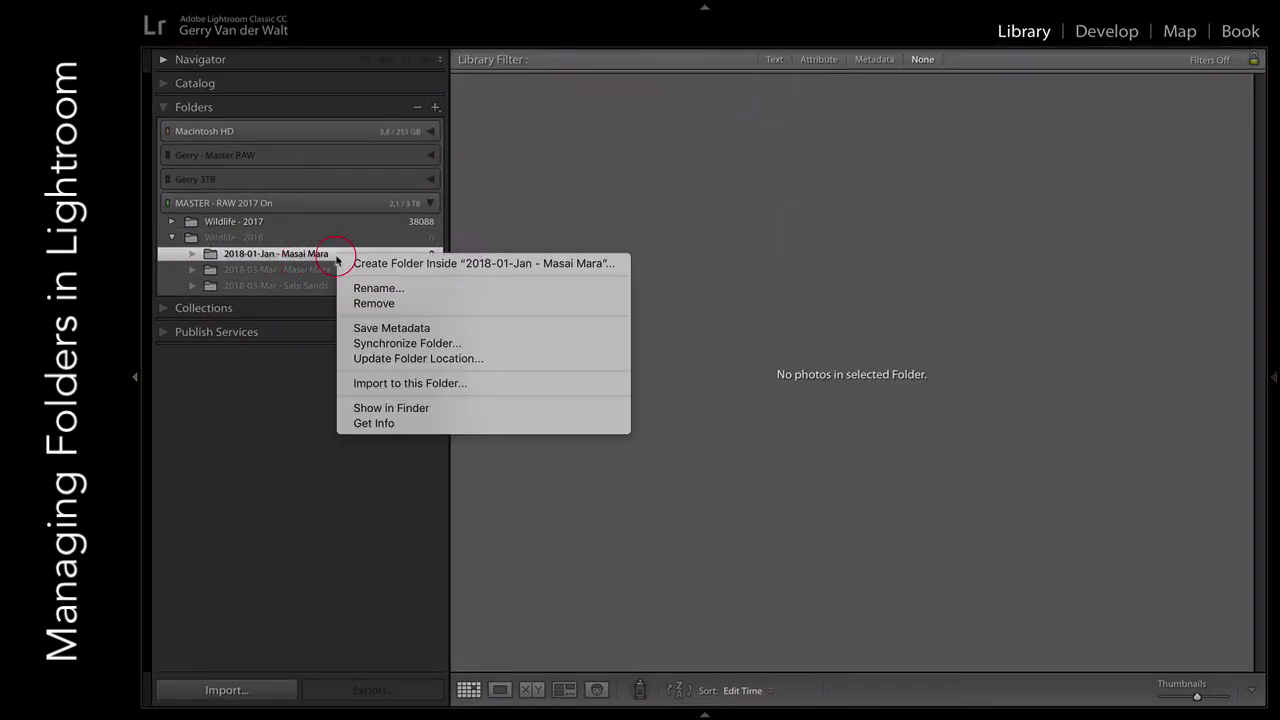